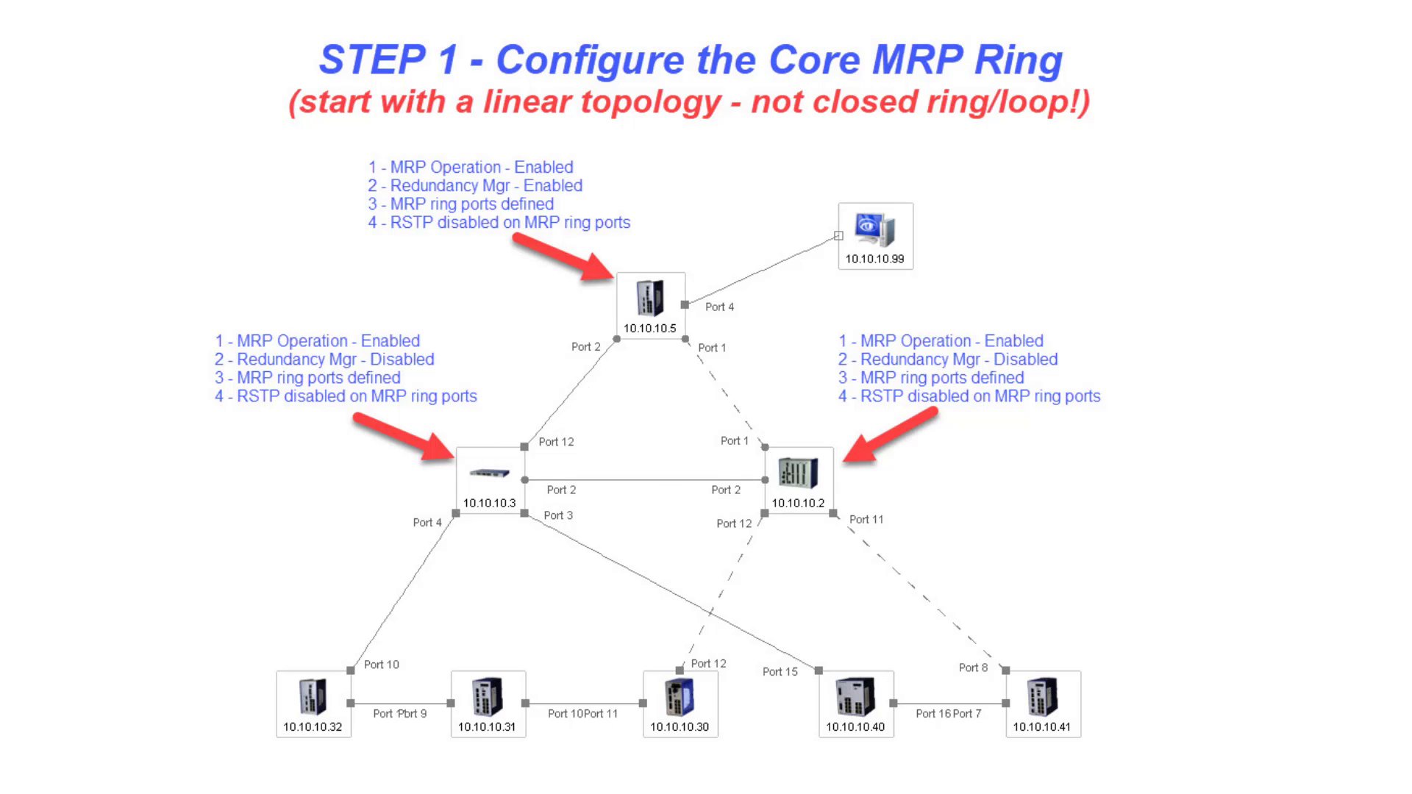
- Bring Firefox with the Google start page in front of the MRP ring plan slide
key(alt+Tab)
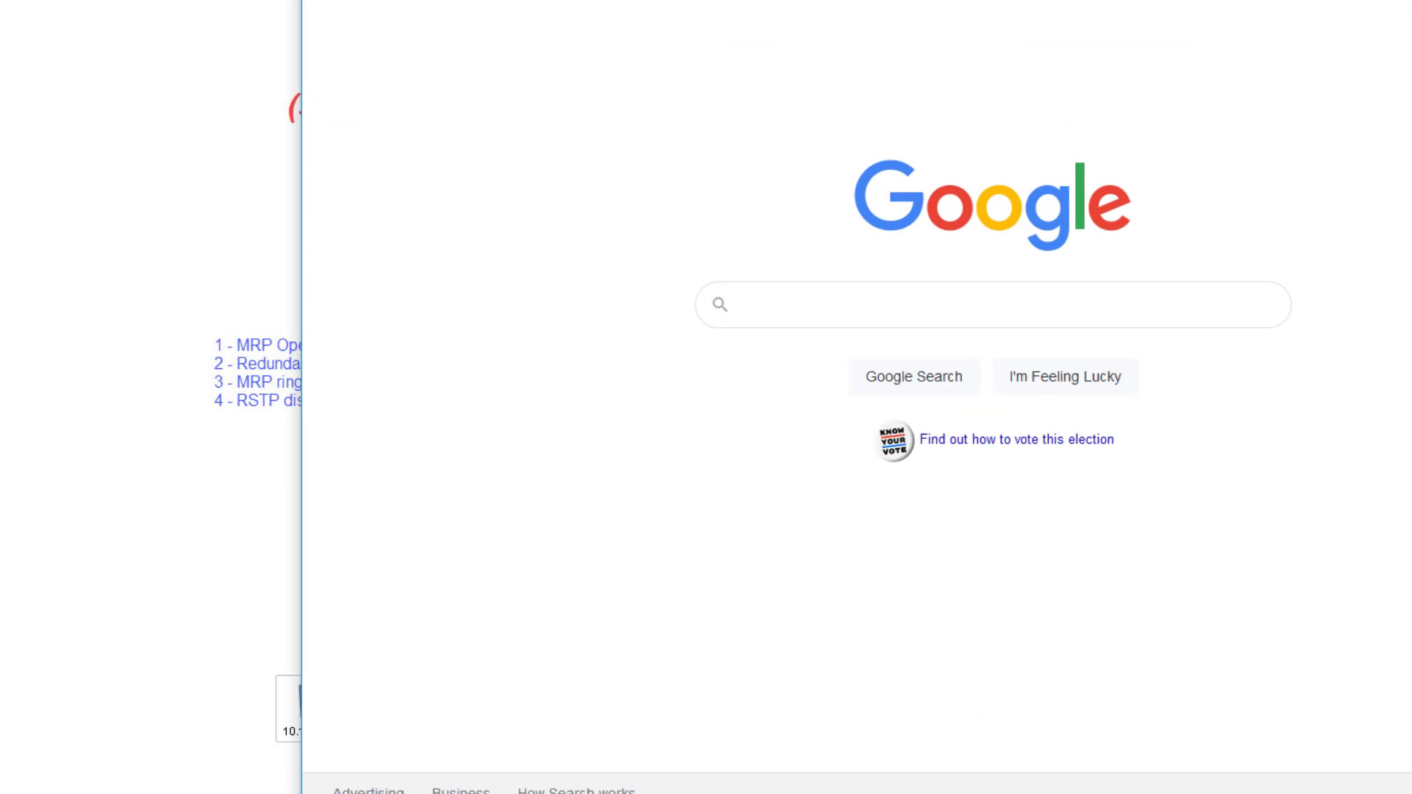
- Load the switch address 10.10.10.5 from Firefox's address bar
click(760, 26)
text(10)
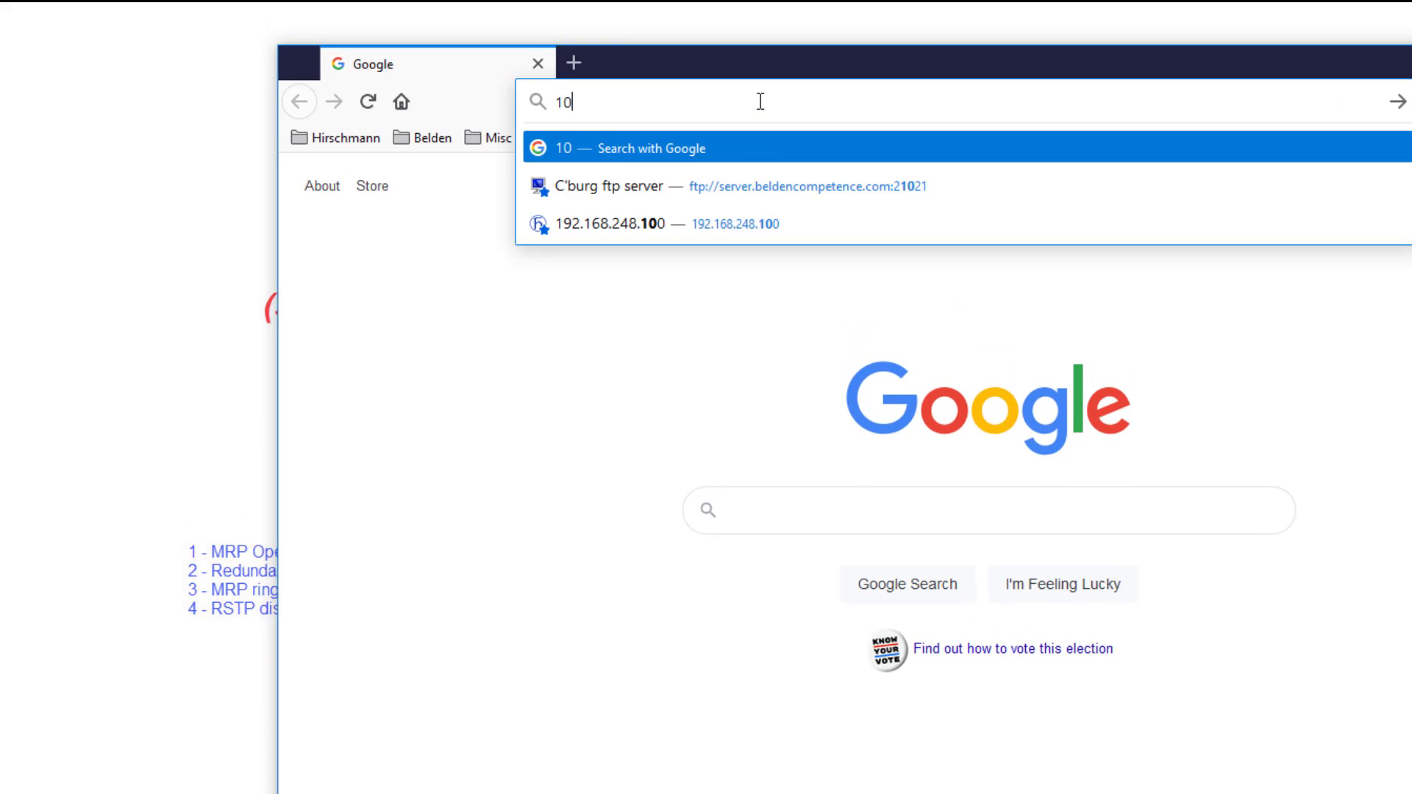
text(.10.10.5)
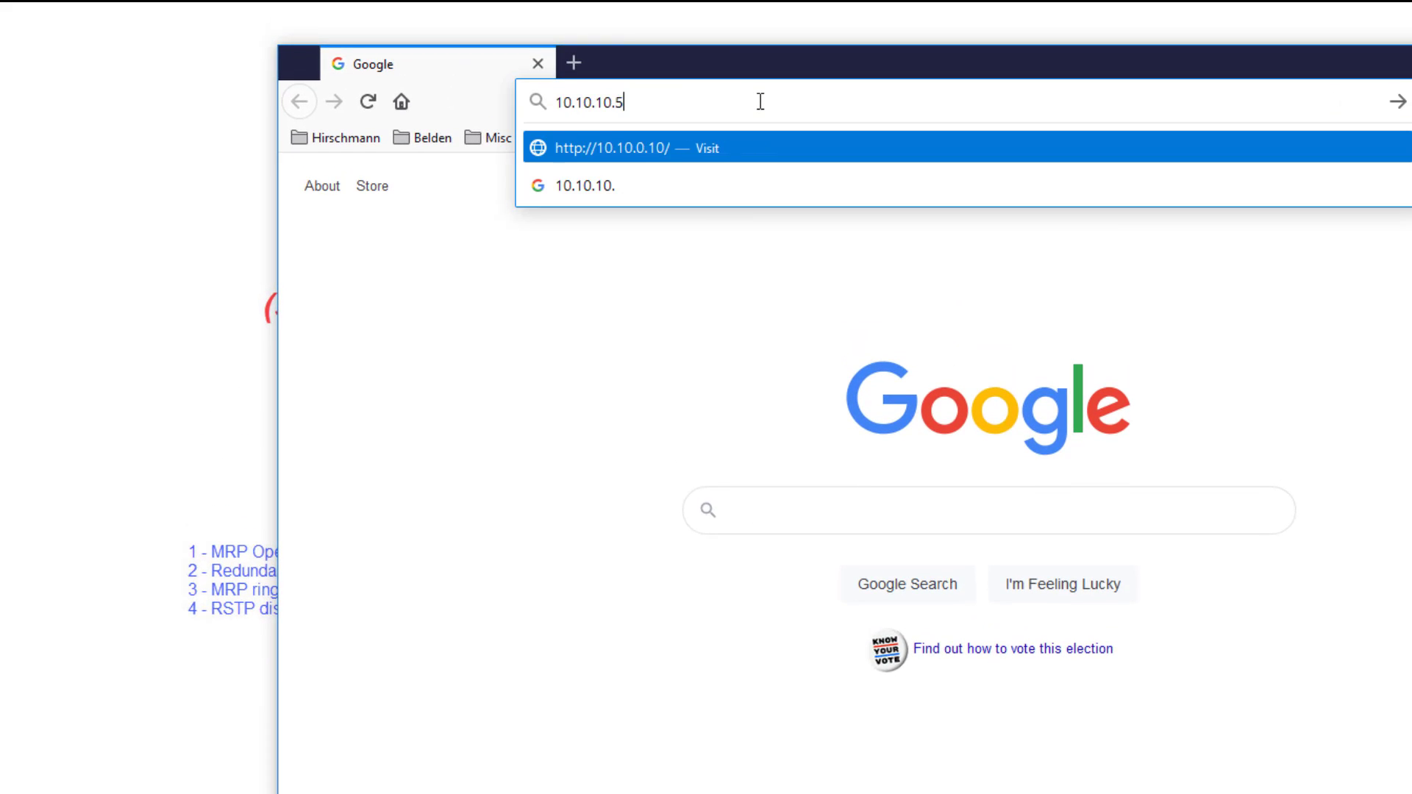
key(Return)
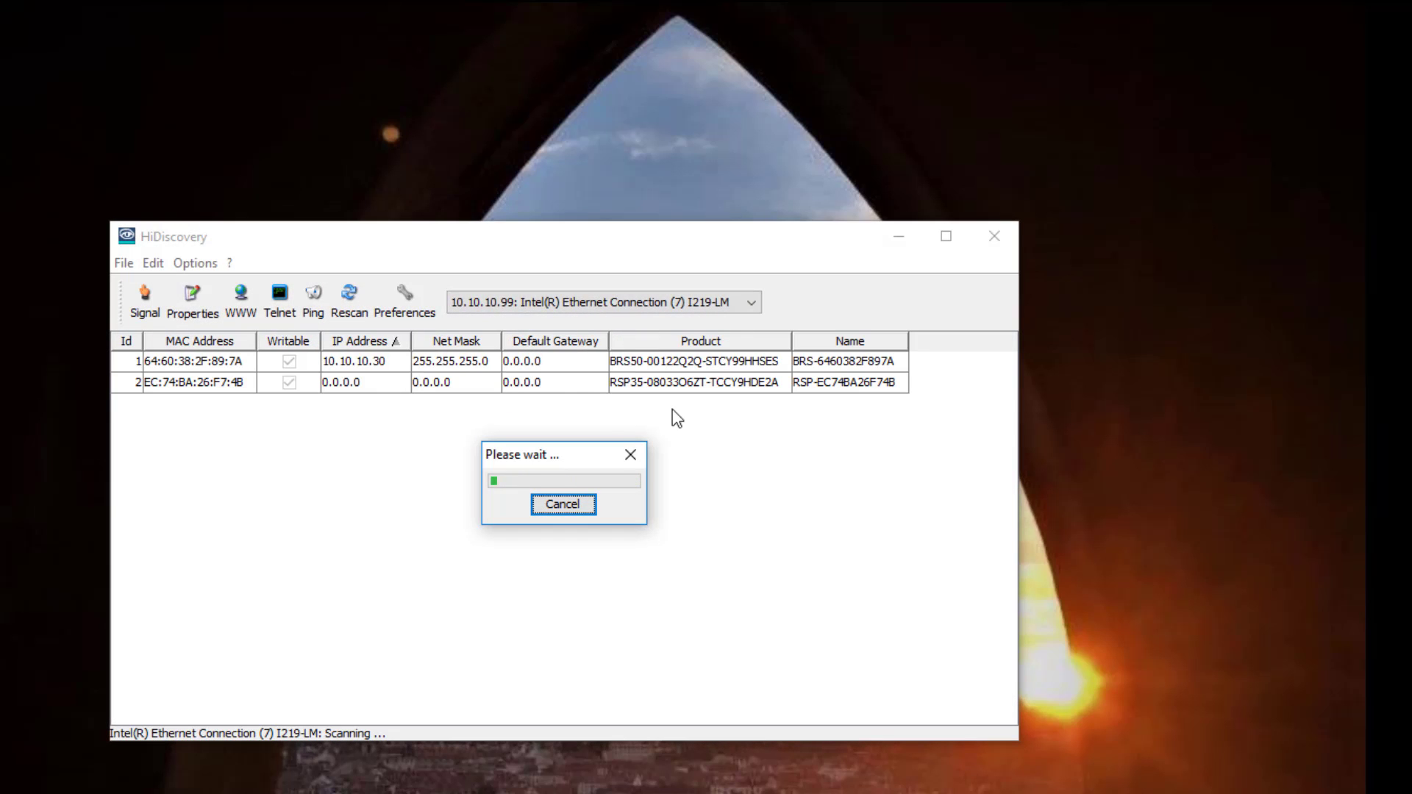
- Assign the RSP35 switch IP 10.10.10.5 with net mask 255.255.255.0 in HiDiscovery
drag(450, 245, 764, 264)
double_click(676, 381)
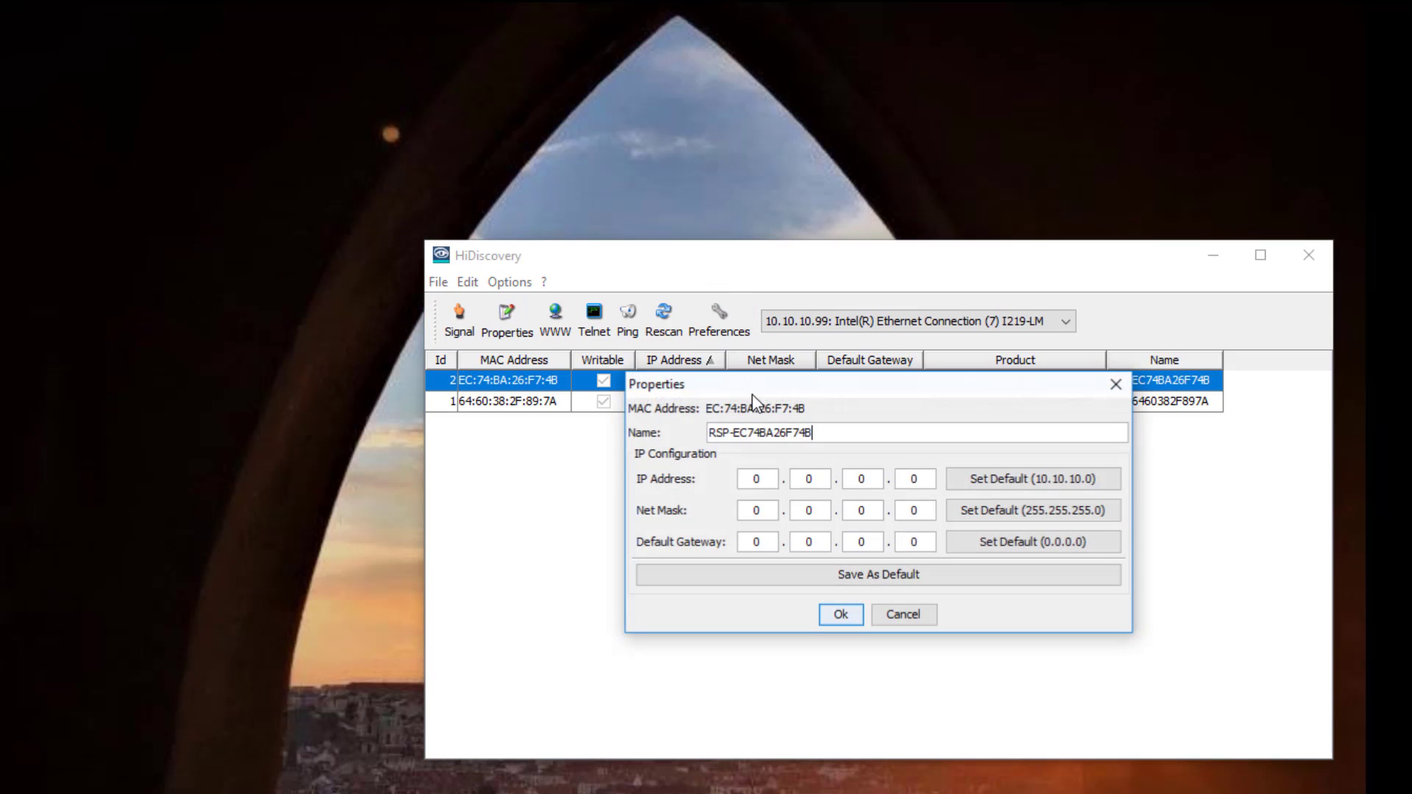
drag(895, 391, 912, 477)
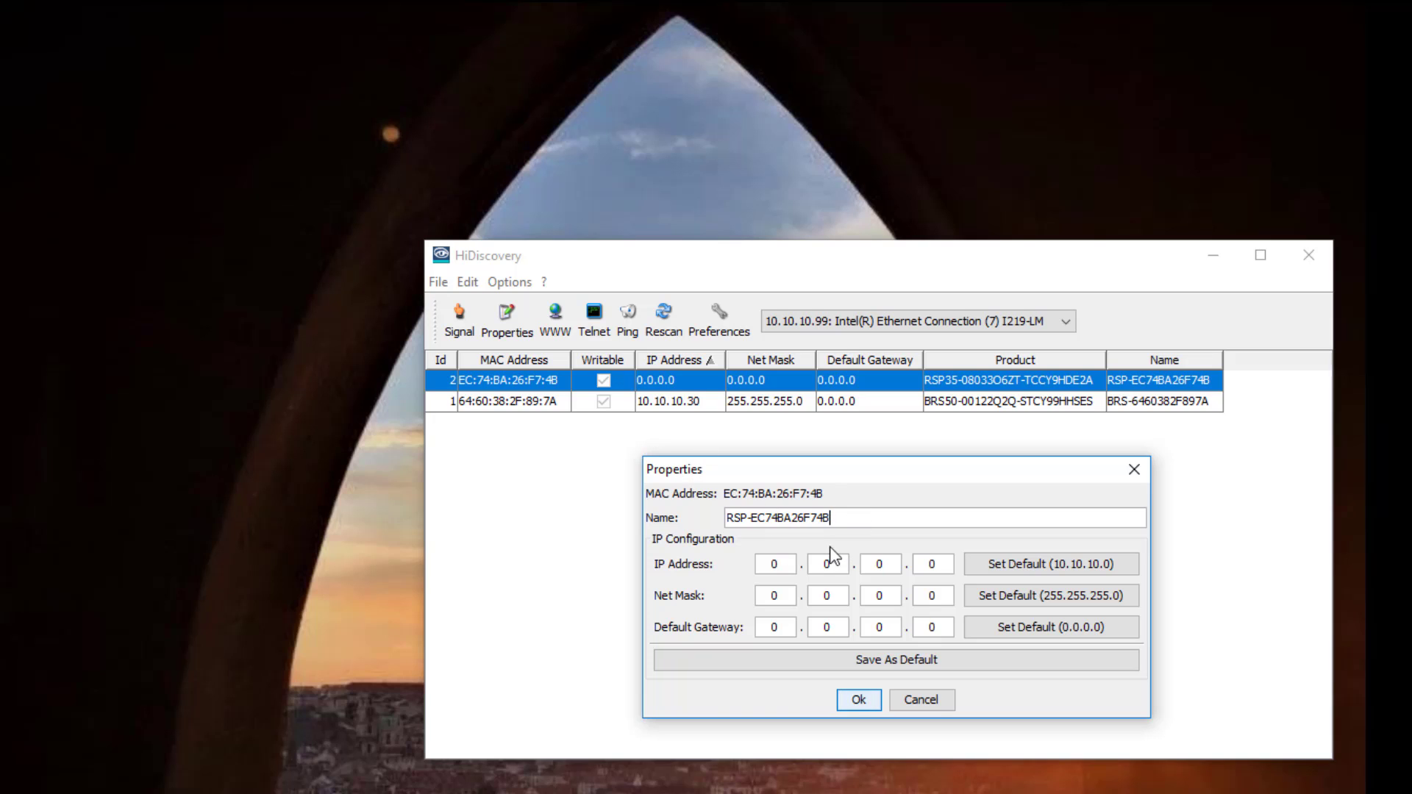
click(1034, 564)
click(982, 592)
double_click(931, 563)
text(5)
click(863, 698)
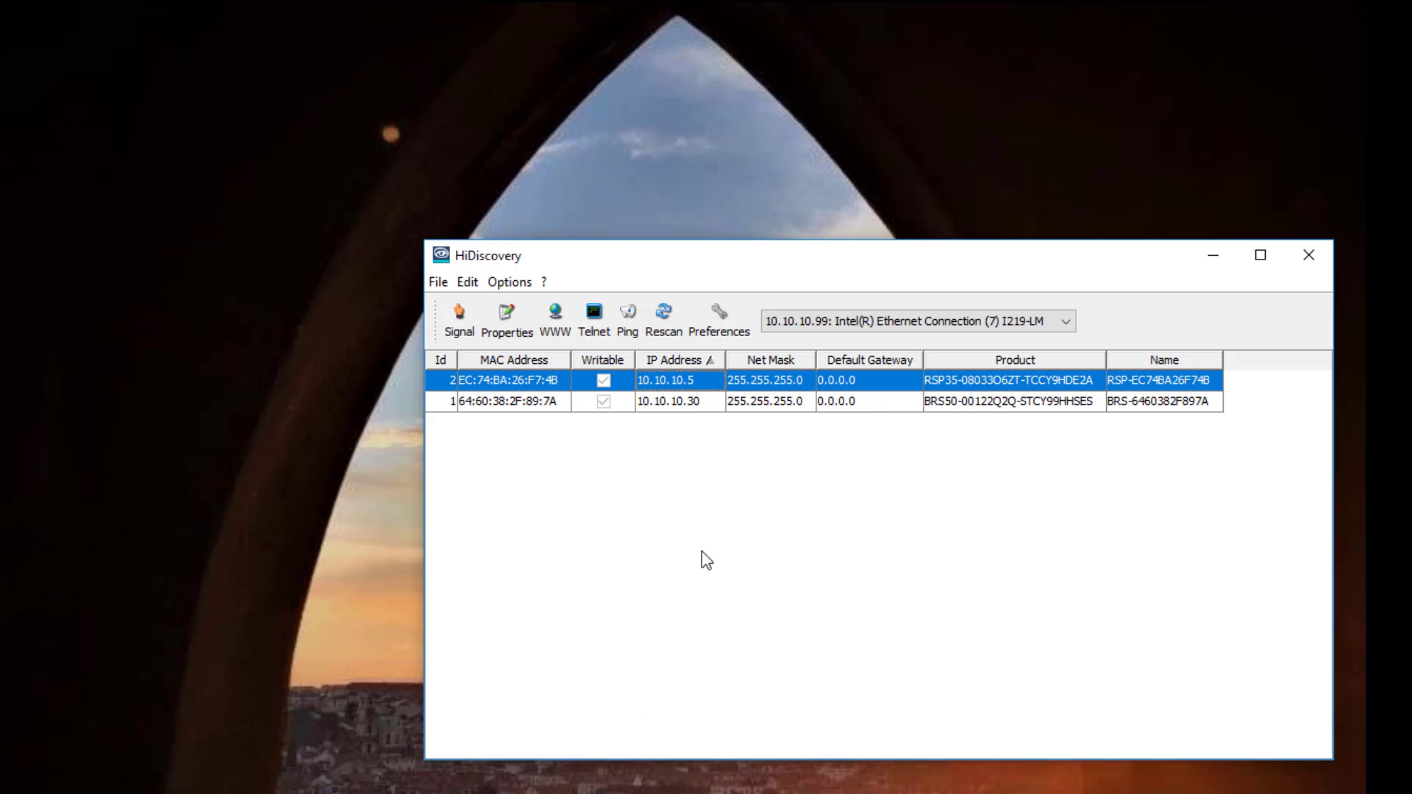
- Open the switch's web page and accept the certificate risk warning
click(559, 329)
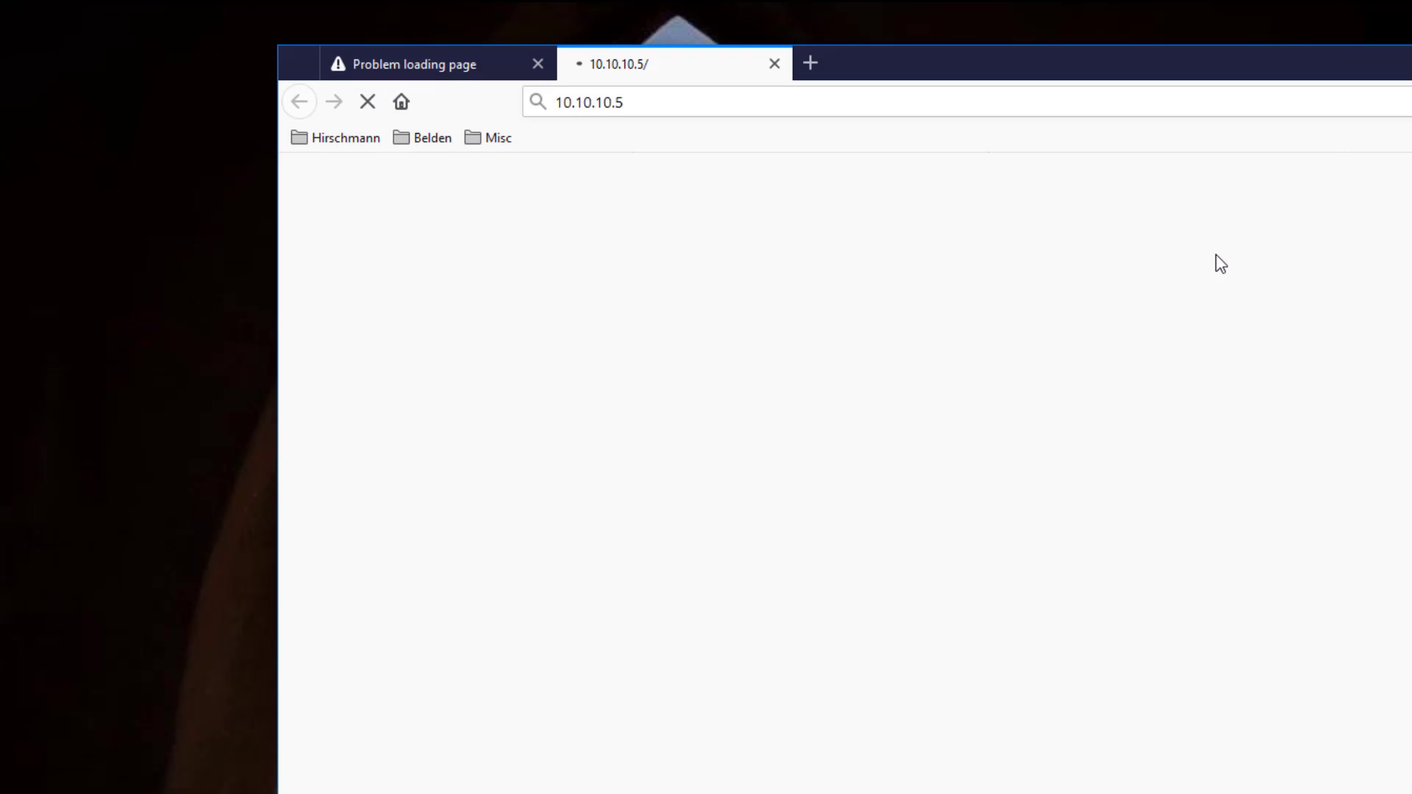
click(538, 64)
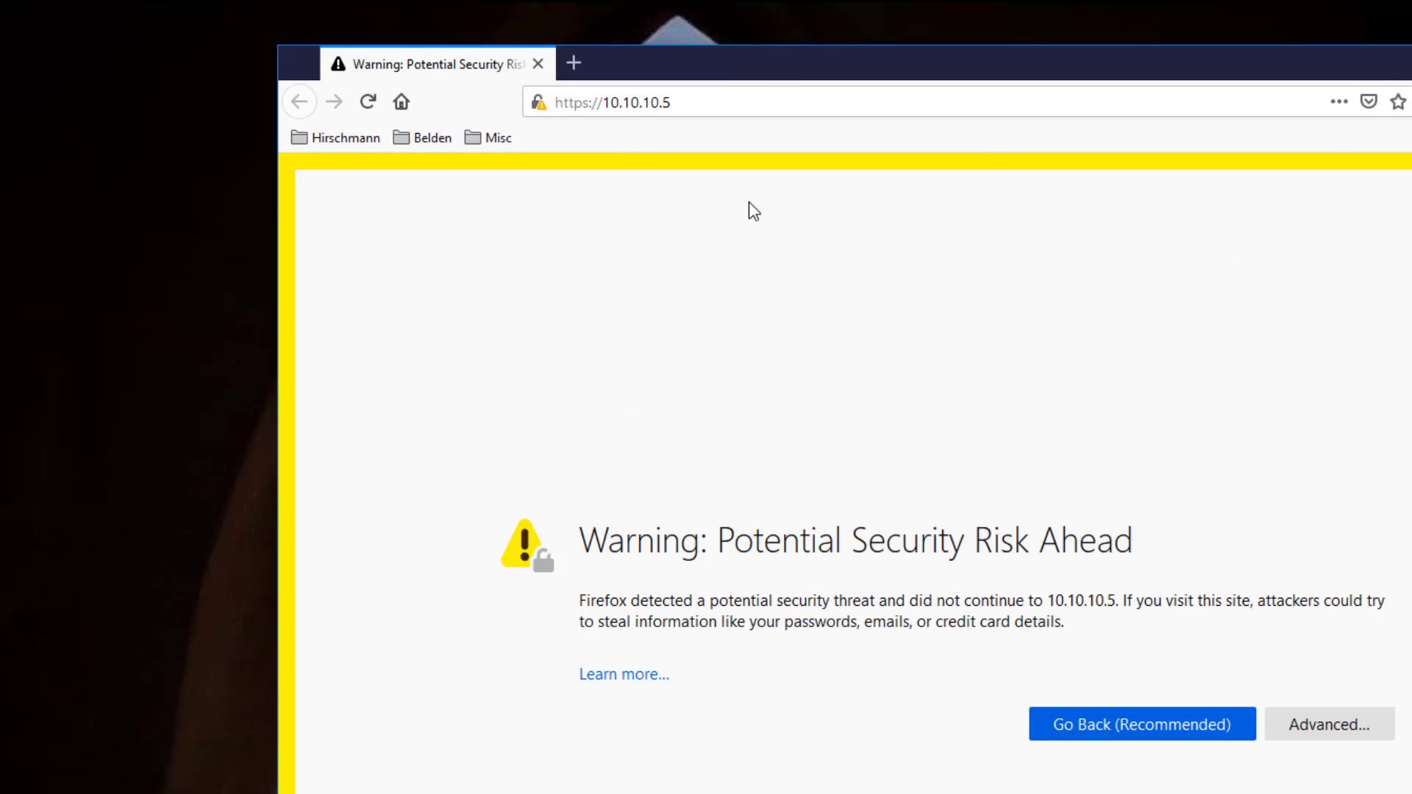
click(1344, 718)
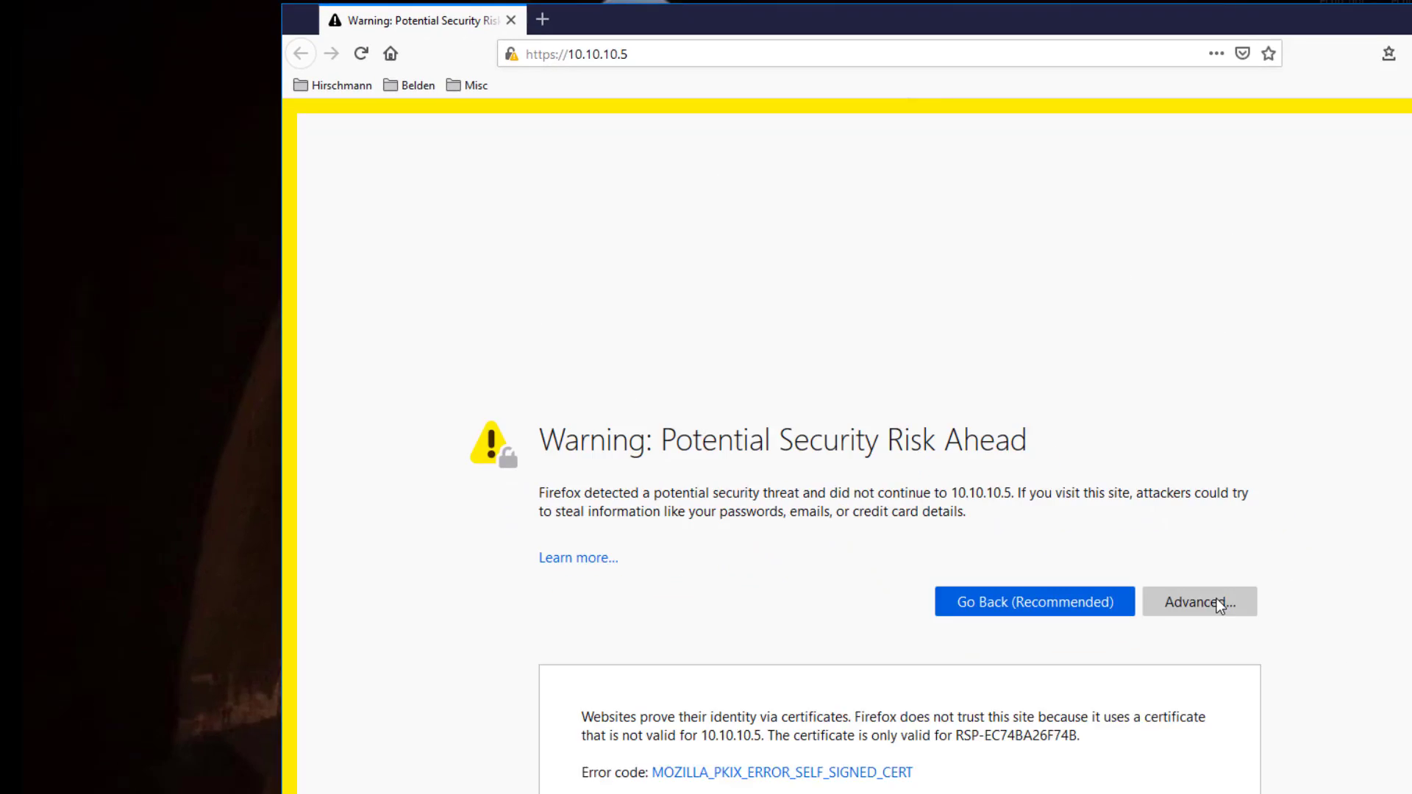
click(1078, 680)
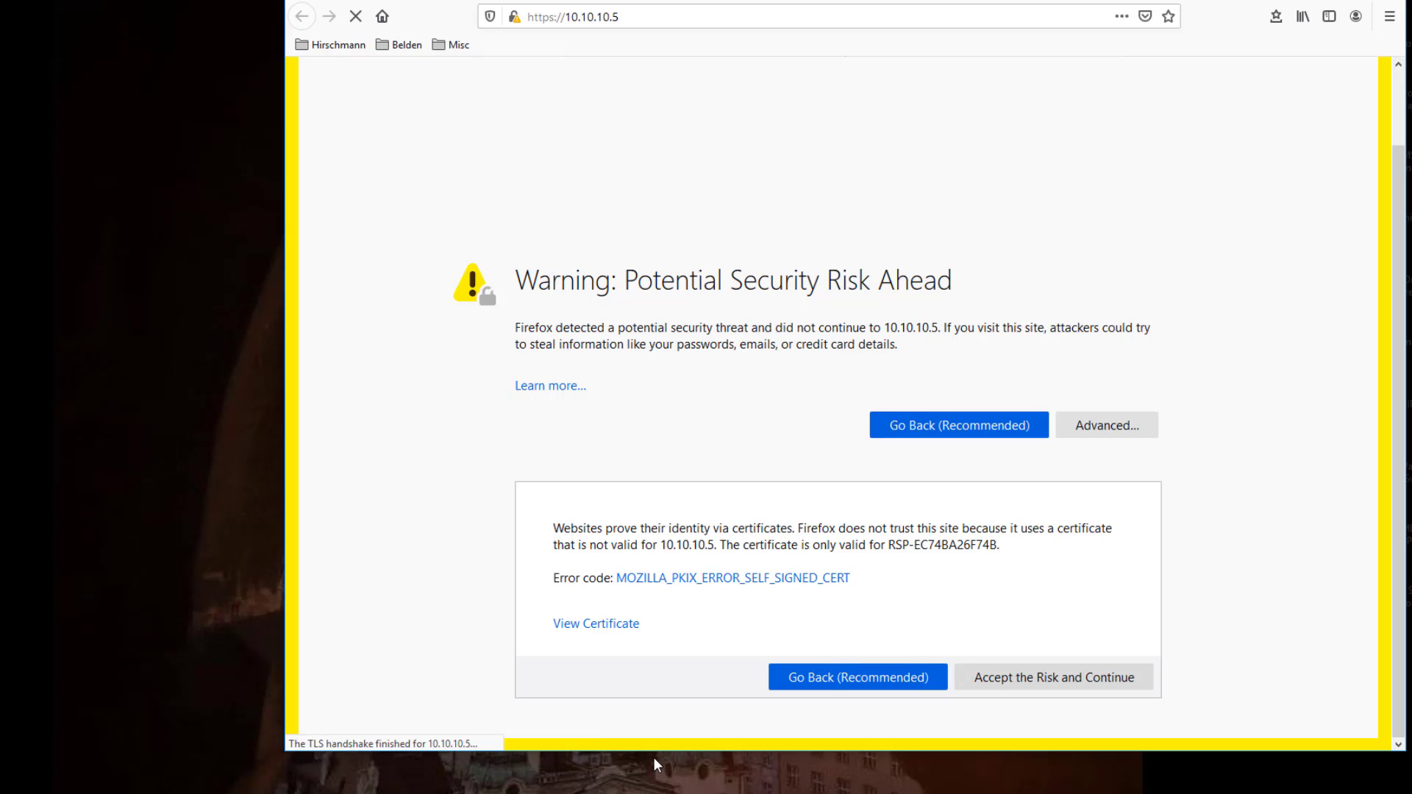
- Log in as admin with the password, confirm the new password, and log in again
key(Tab)
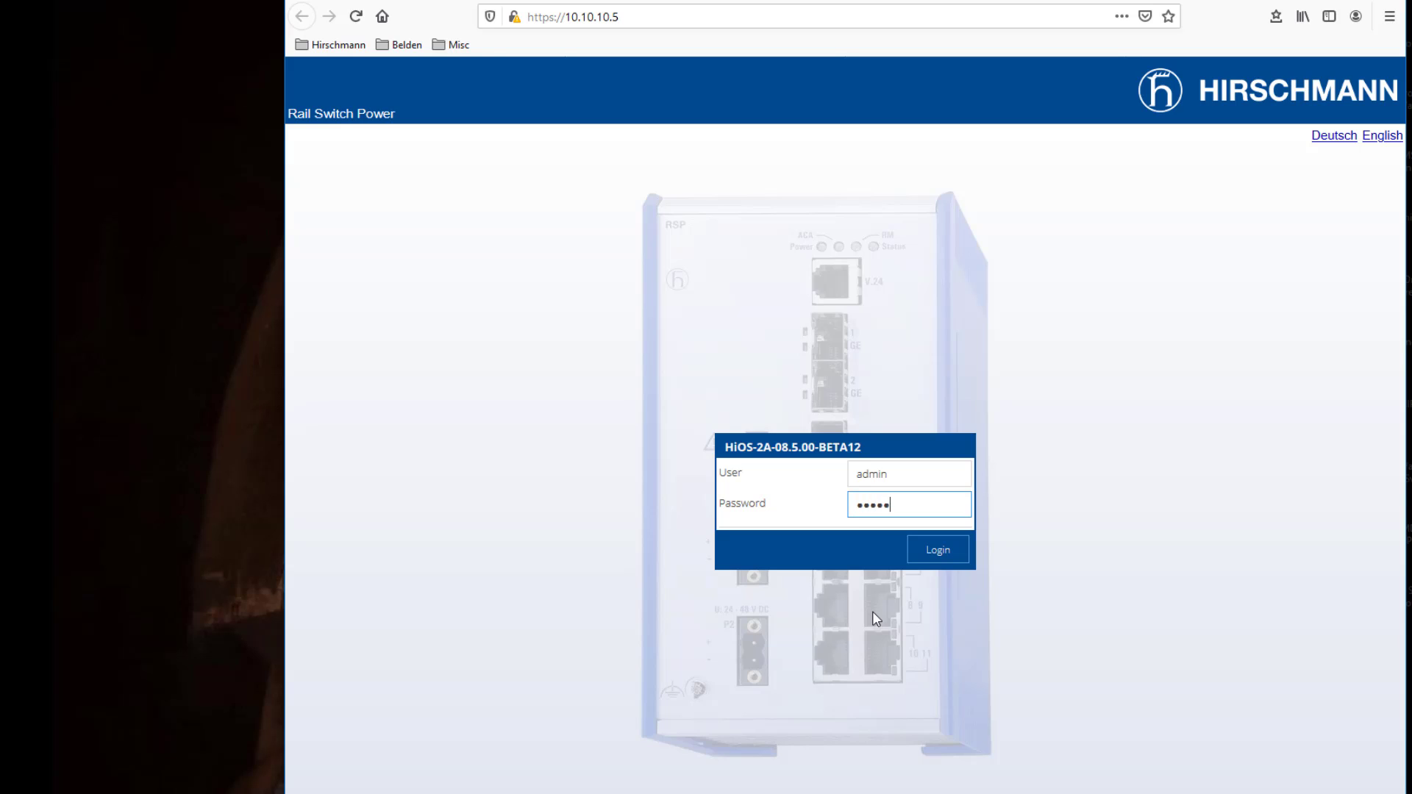
key(Return)
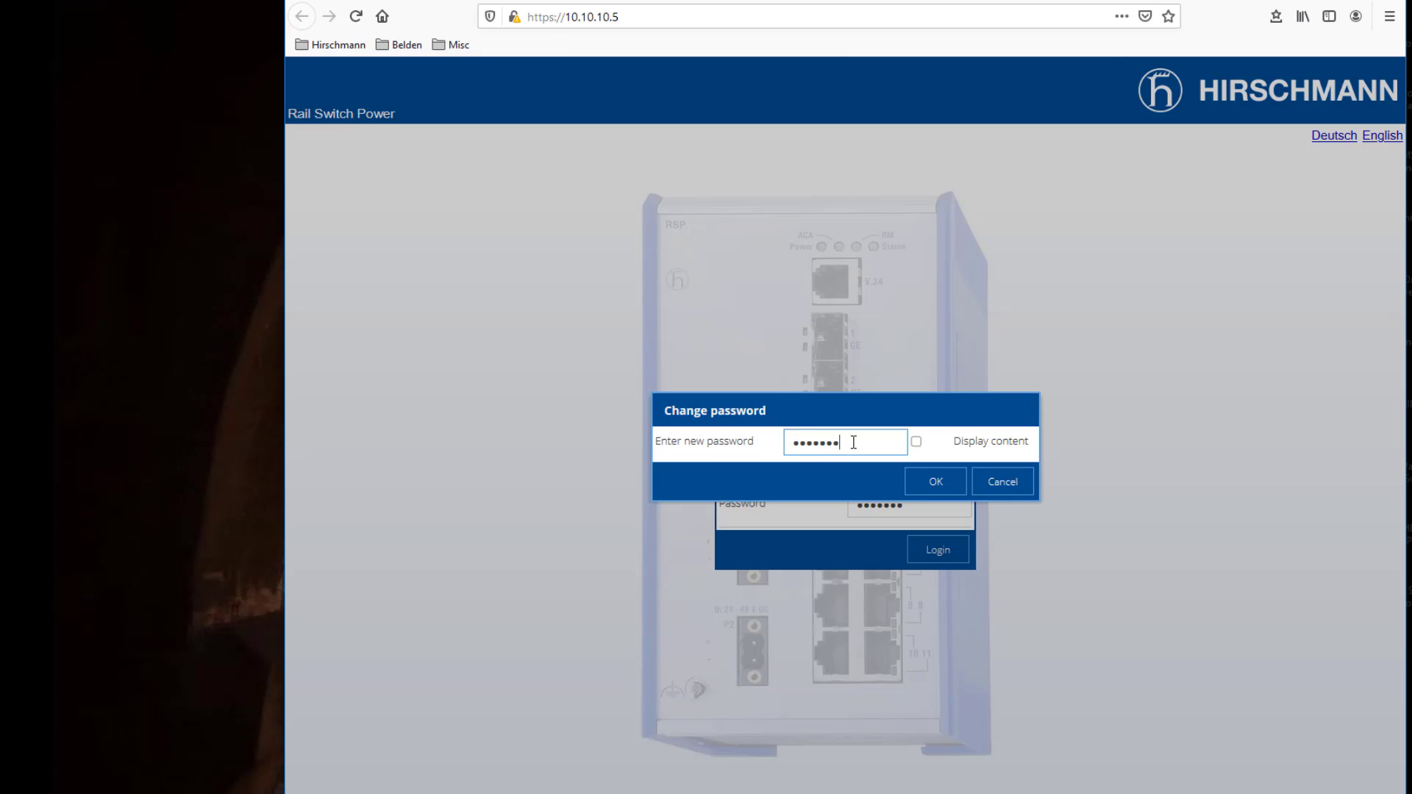
click(949, 488)
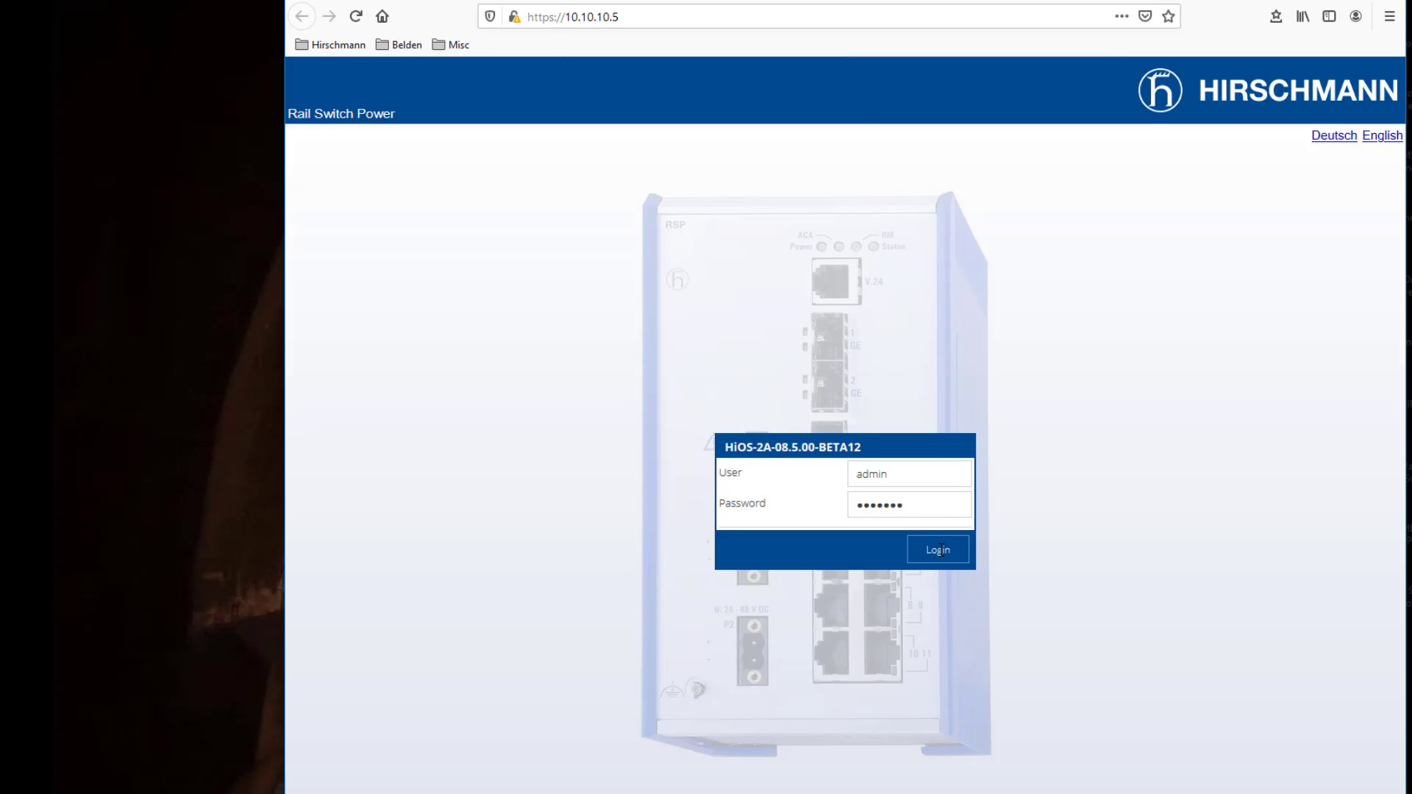
key(Tab)
key(Return)
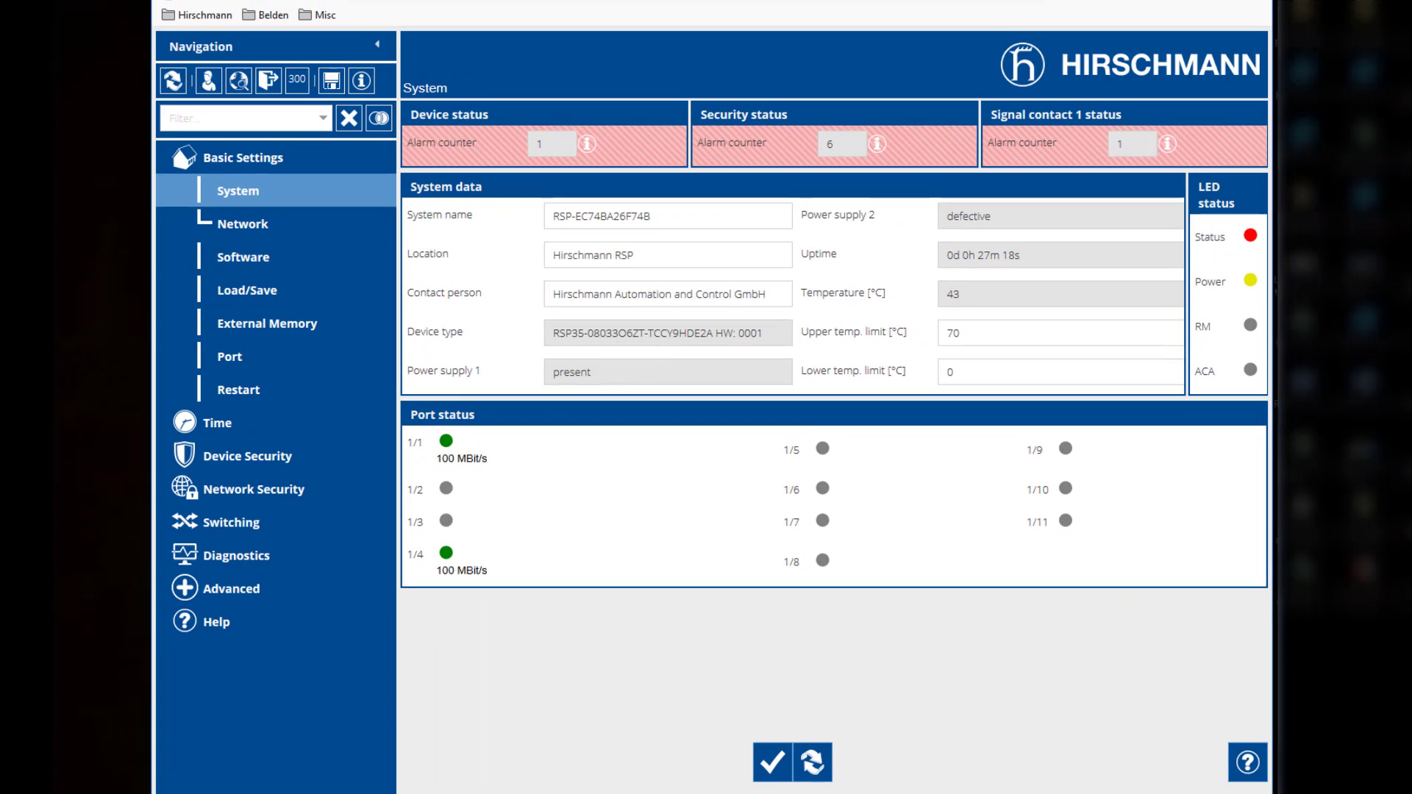
- Maximize the browser window and expand Switching in the navigation tree
key(super+Up)
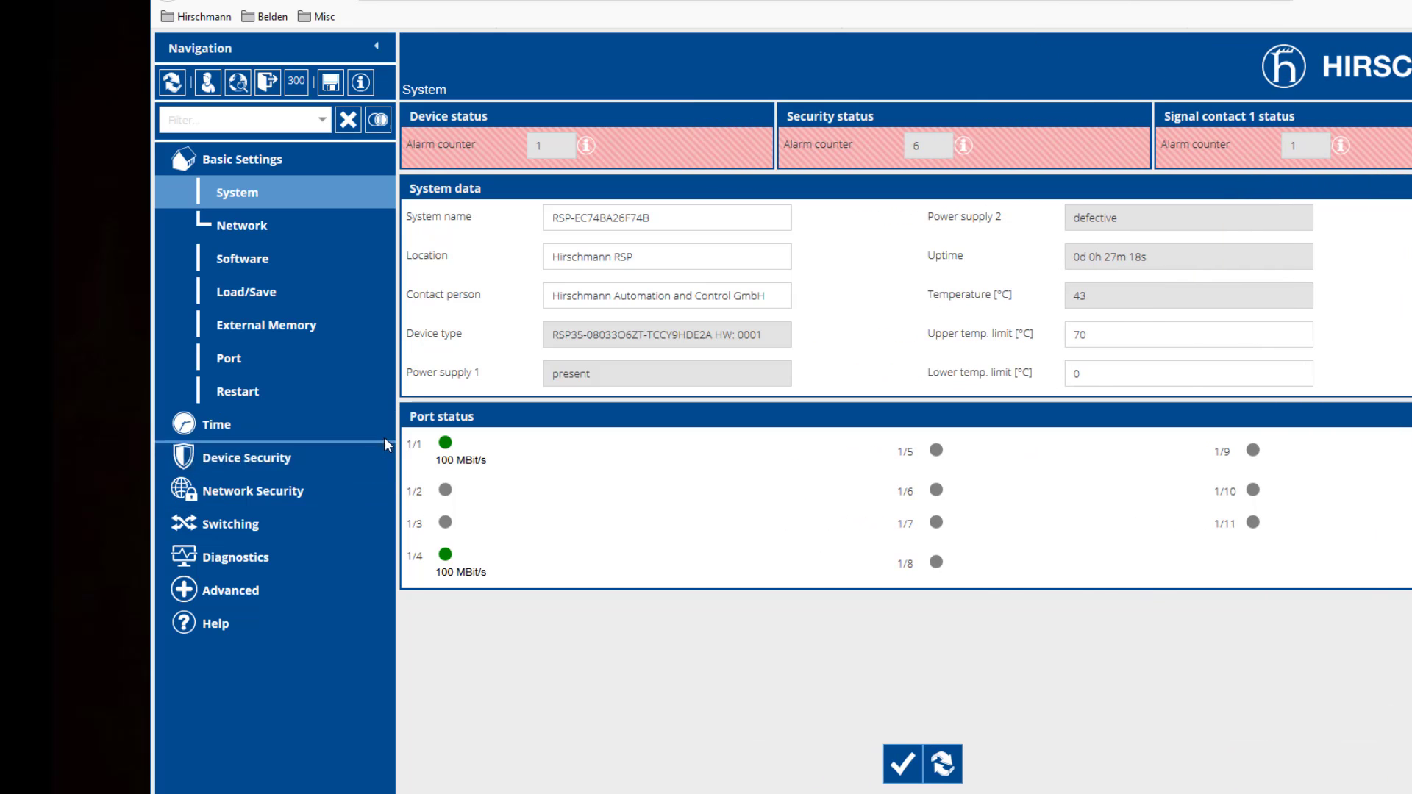
click(241, 520)
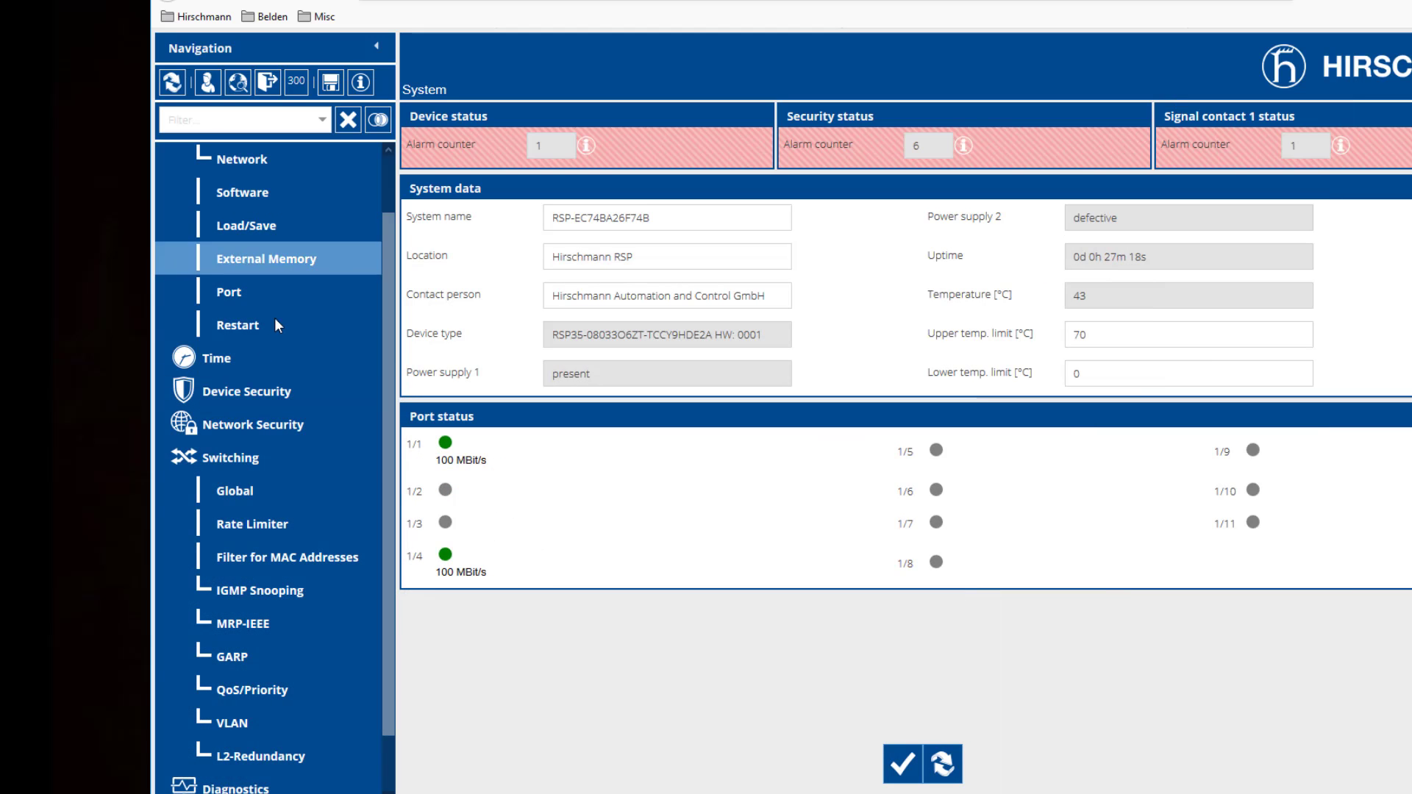
- Turn MRP operation on with ring ports 1/1 and 1/2 under L2-Redundancy
click(251, 754)
click(249, 524)
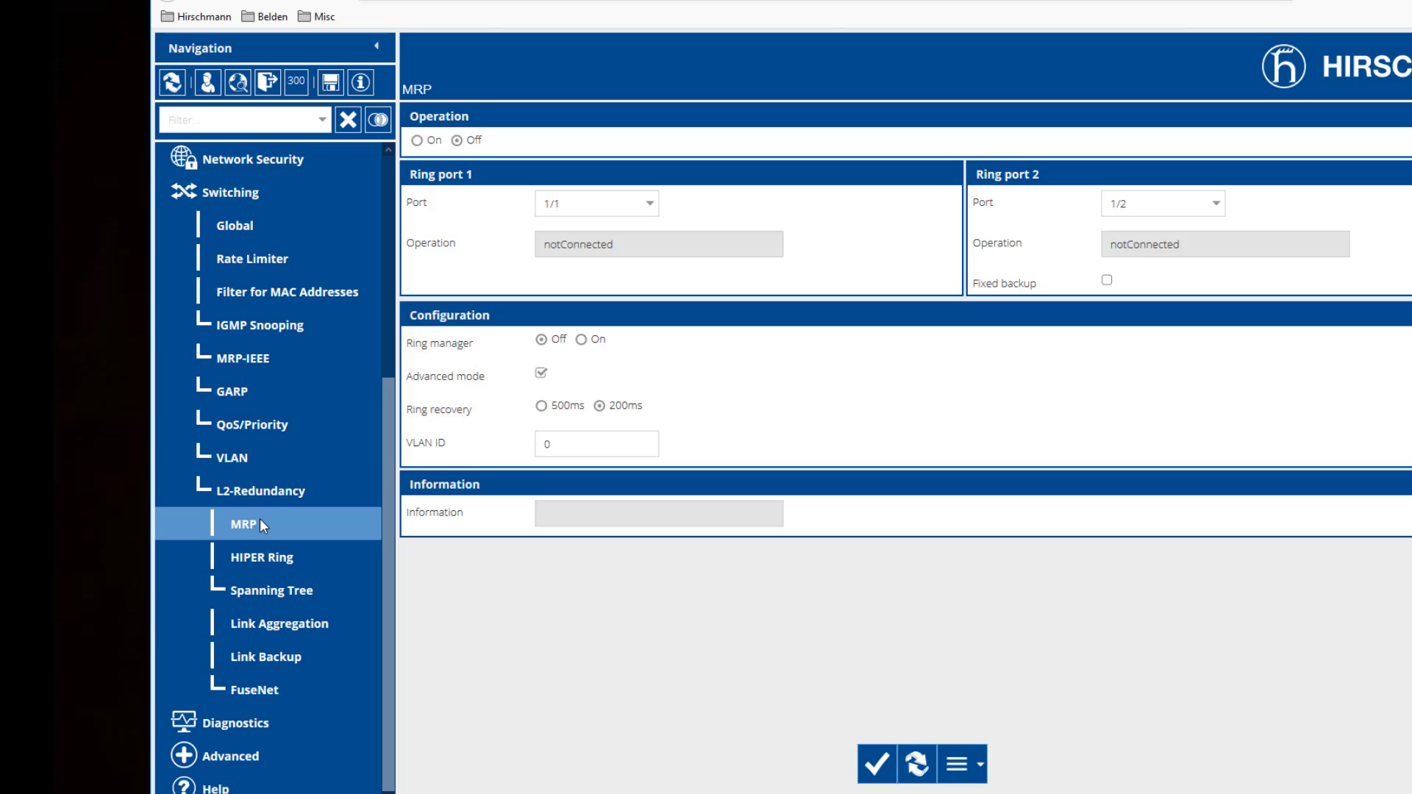
click(417, 141)
click(1216, 206)
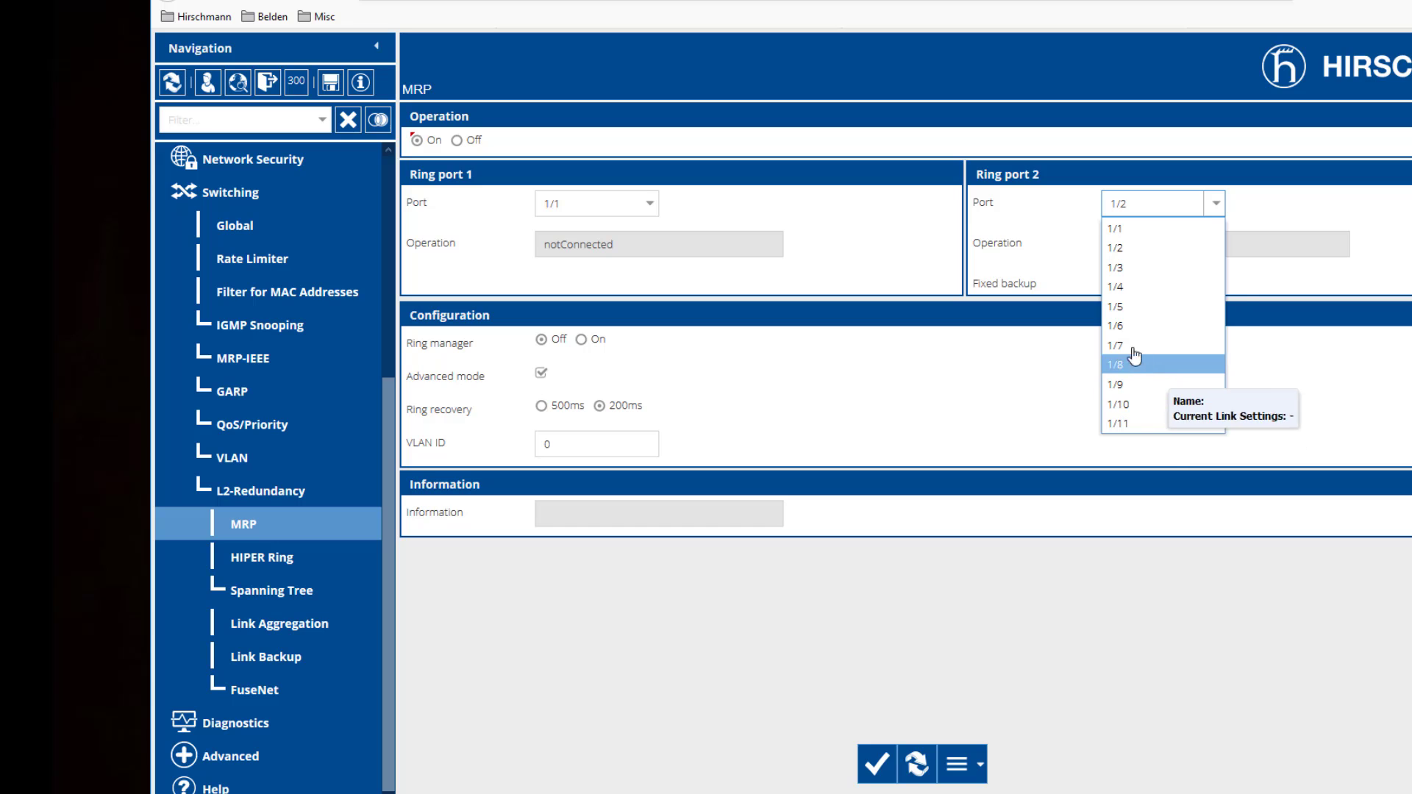
click(1272, 197)
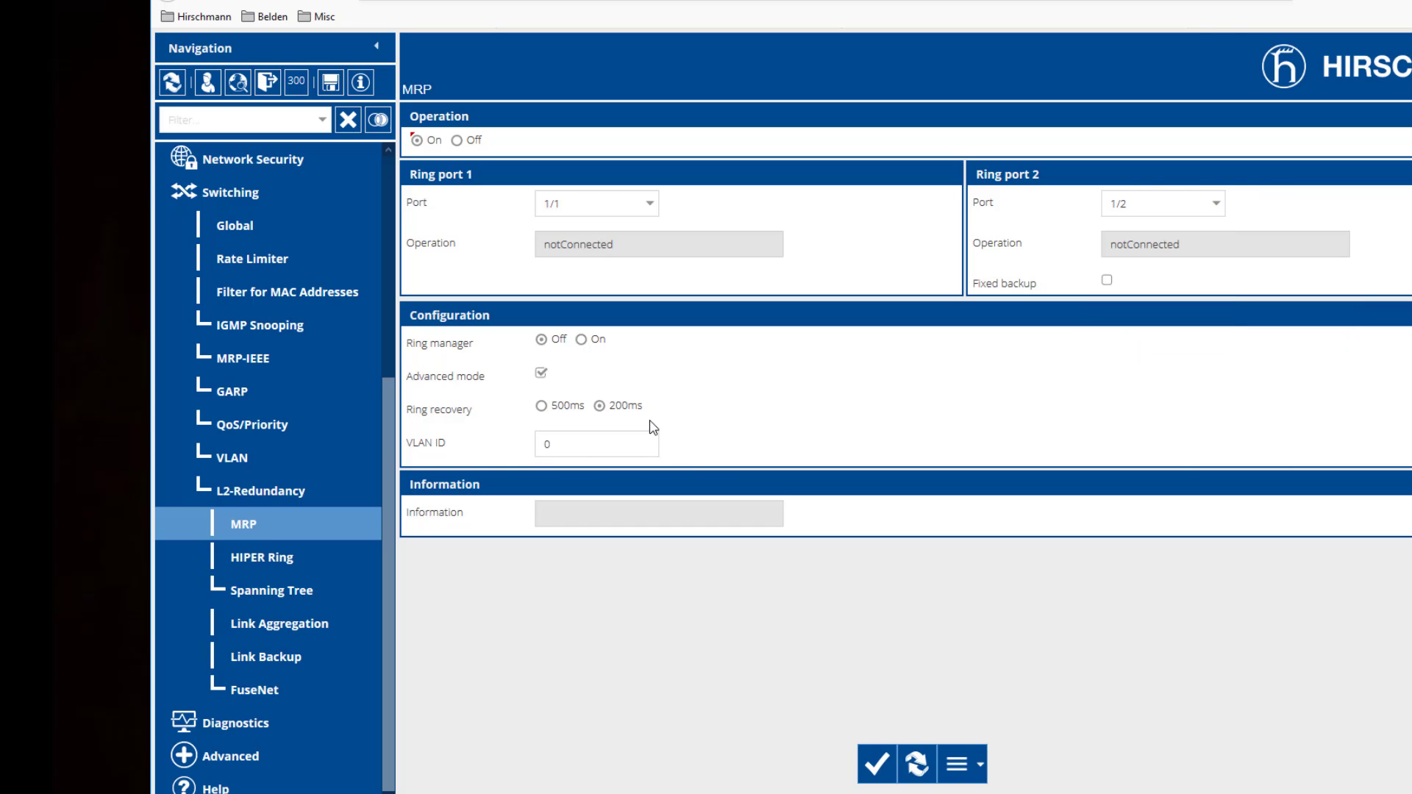
- Make this switch the MRP ring manager and write the settings to the switch
click(541, 372)
click(586, 340)
click(879, 770)
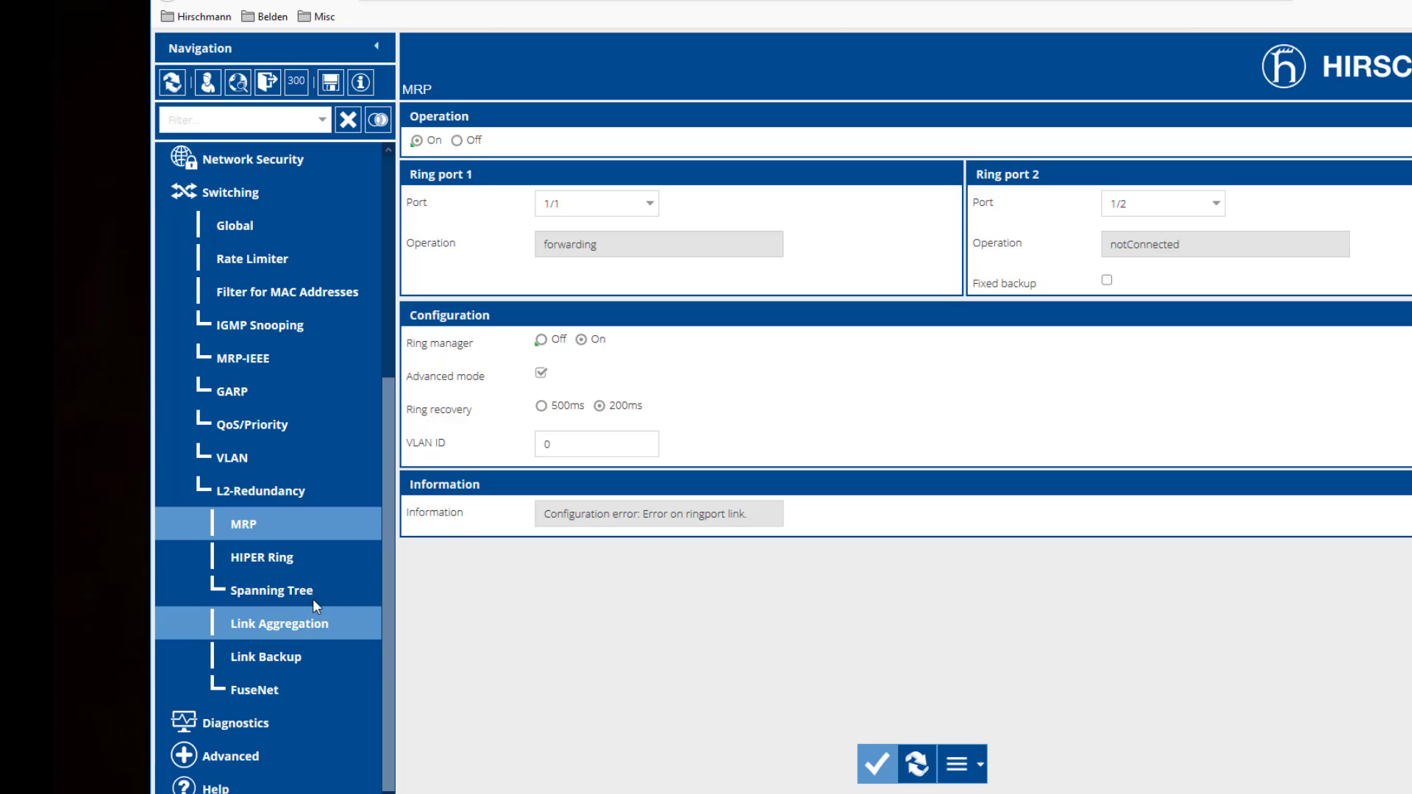
- Disable STP on ports 1/1 and 1/2 in the Spanning Tree port settings and apply
click(275, 590)
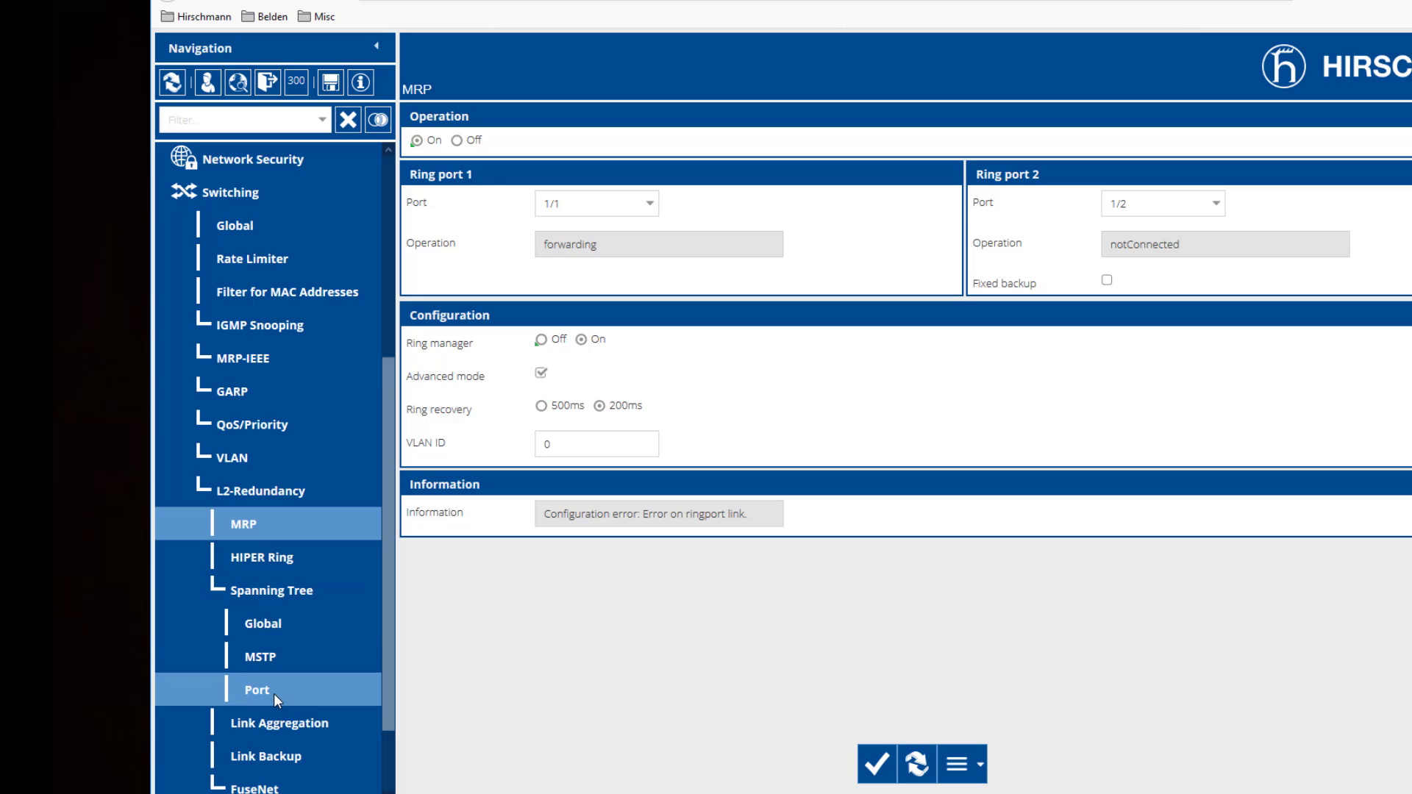
click(269, 689)
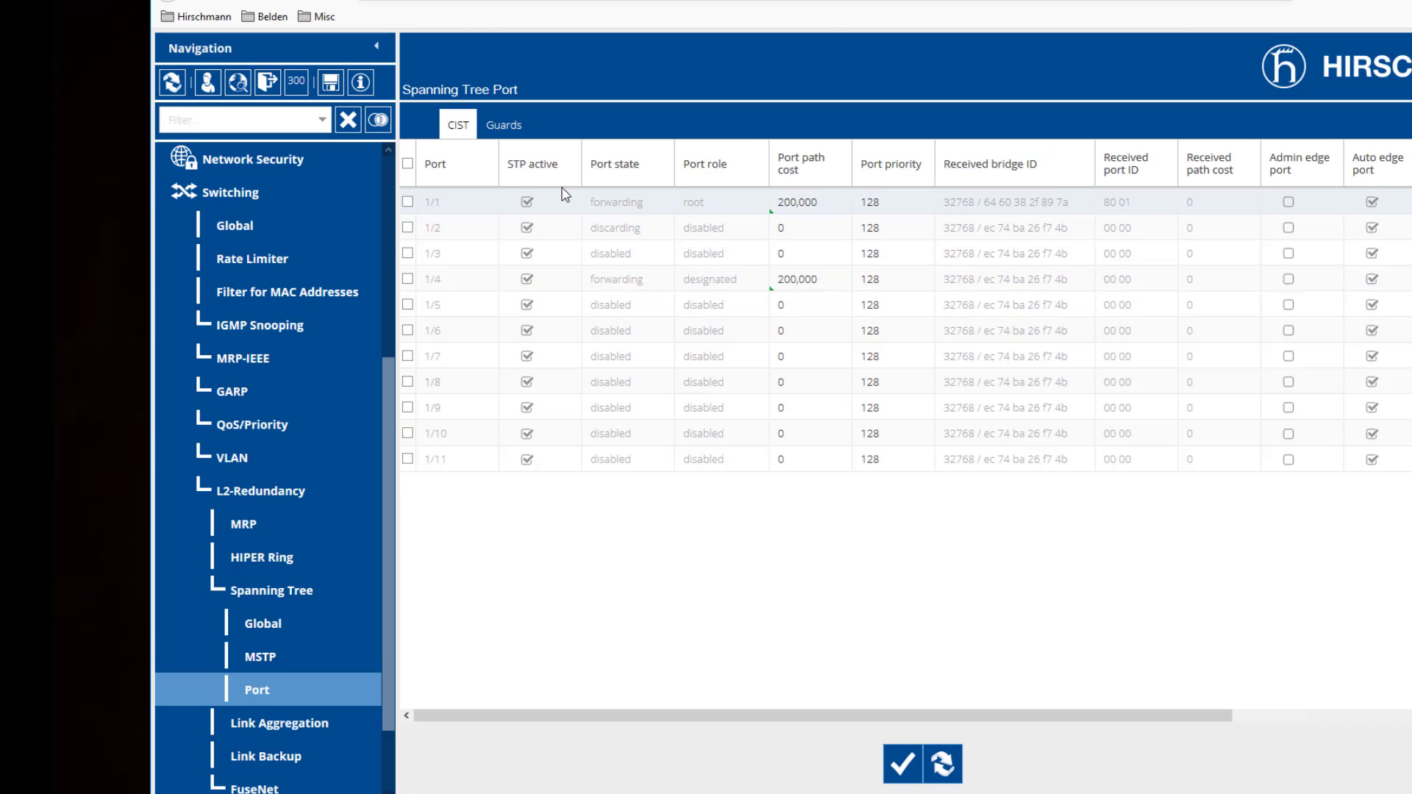
click(530, 205)
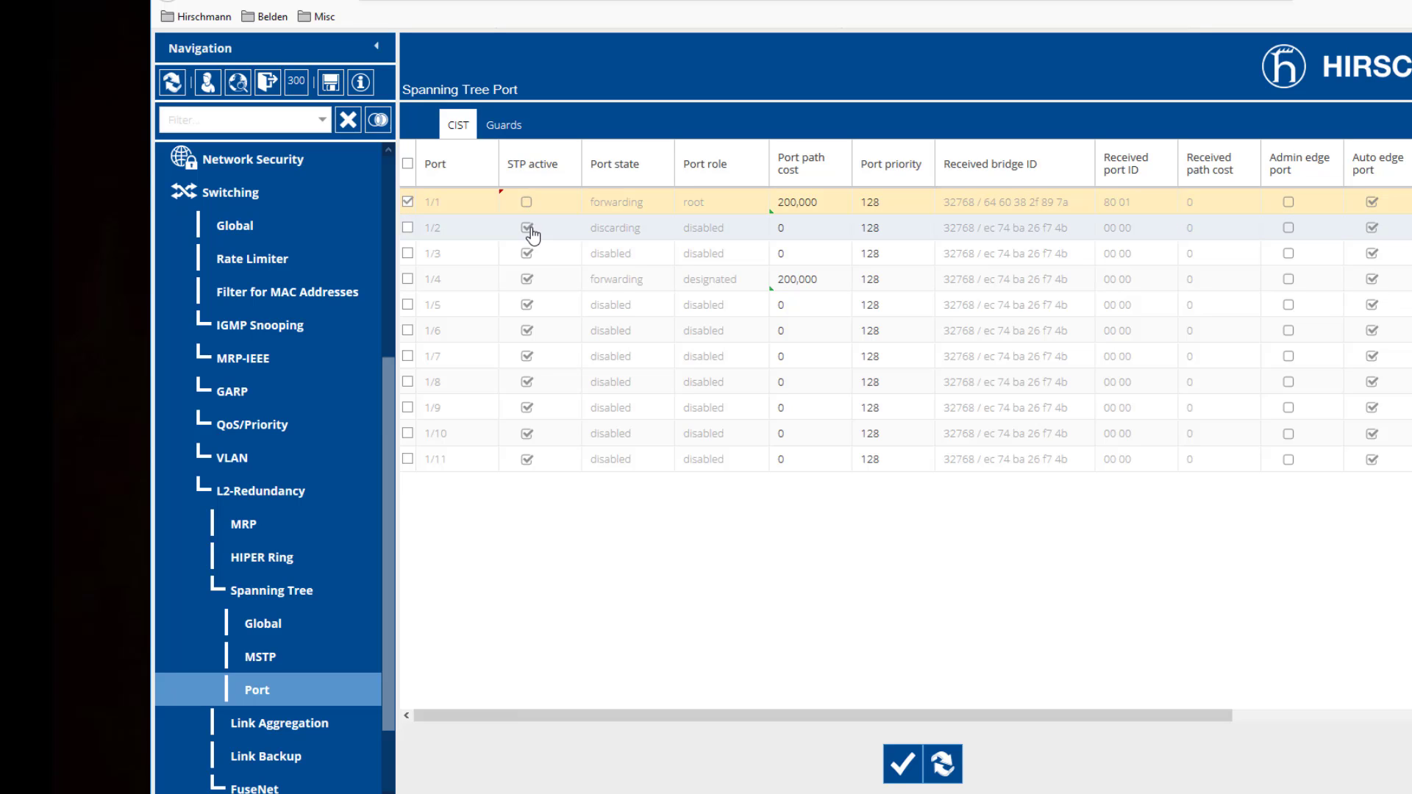
click(526, 232)
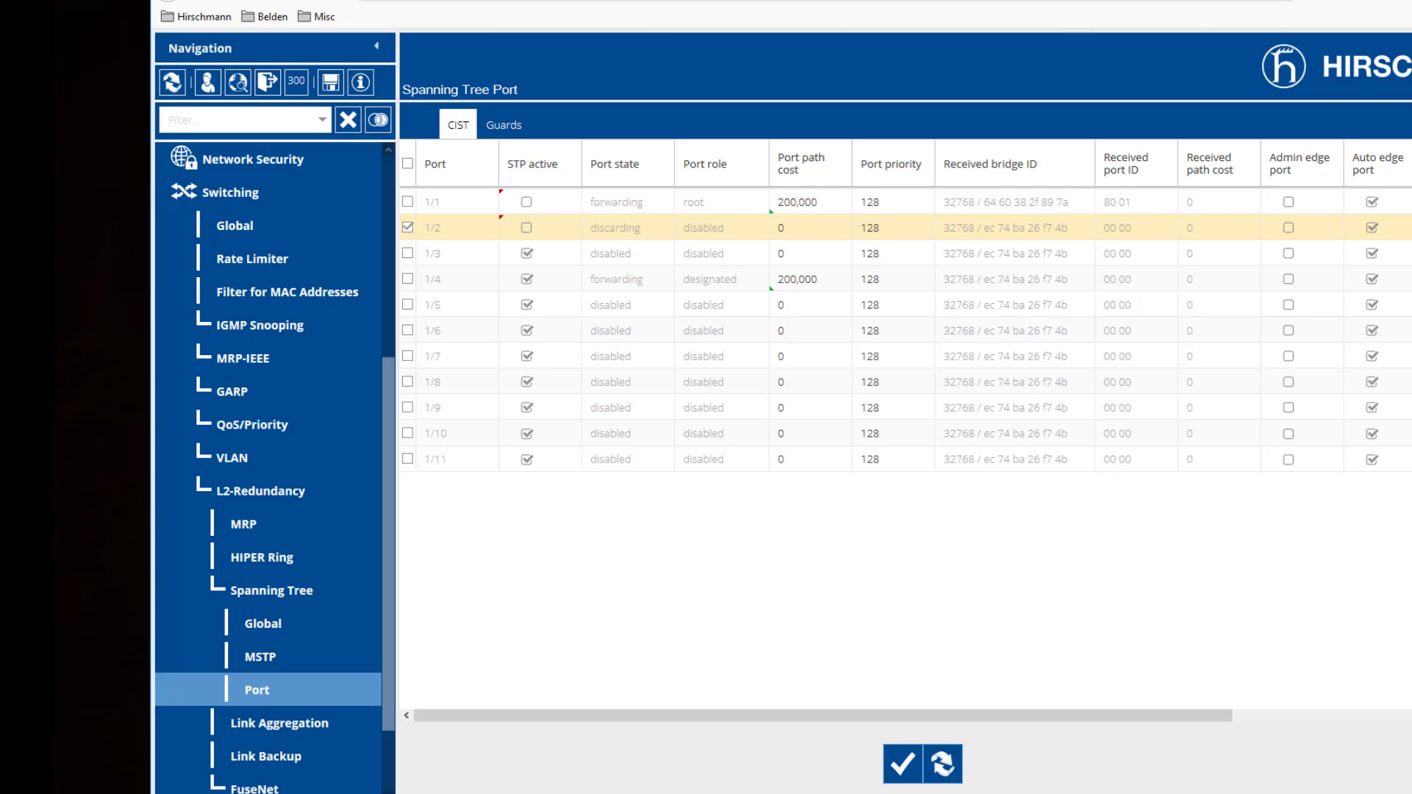
click(902, 763)
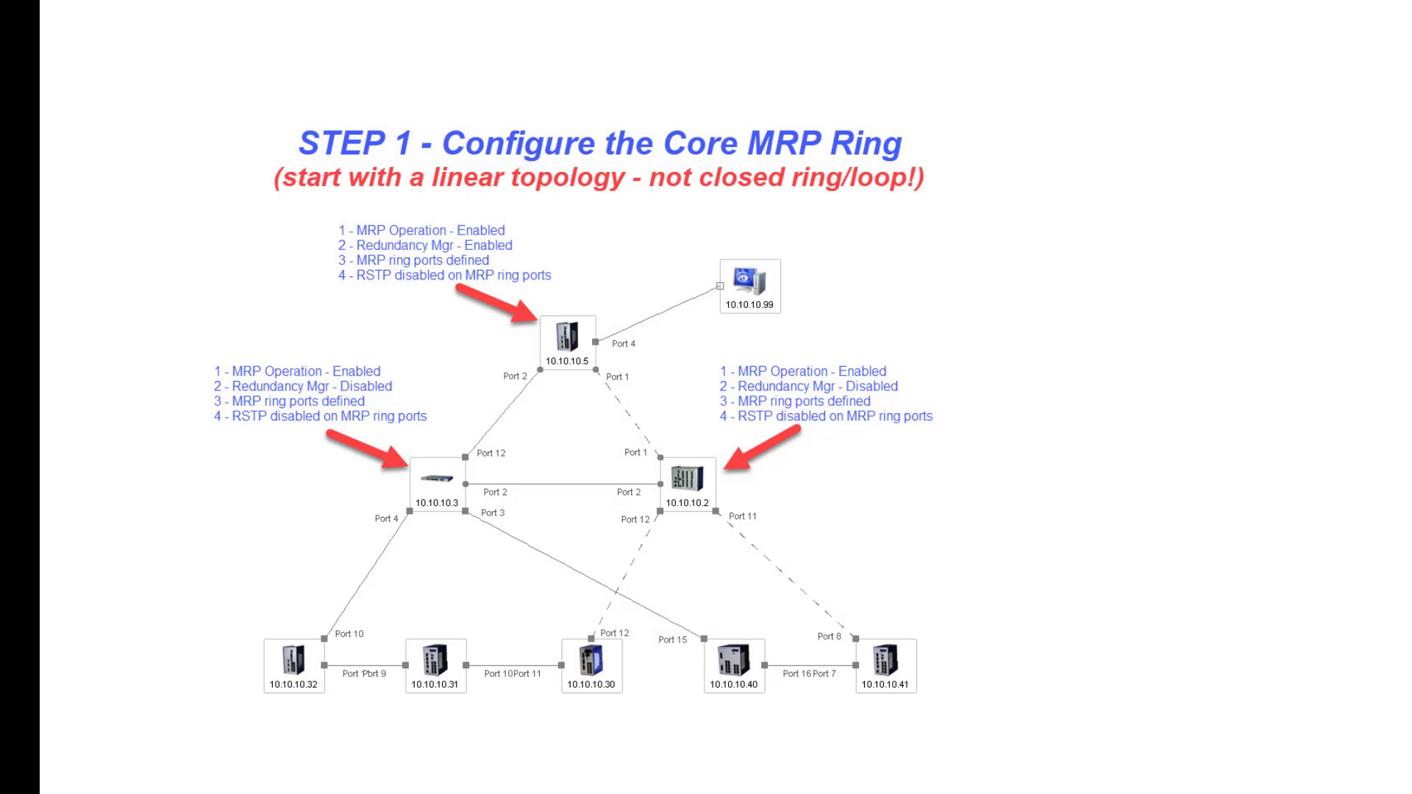
- Return to the MRP page in the web interface and set Ring manager to Off
key(alt+Tab)
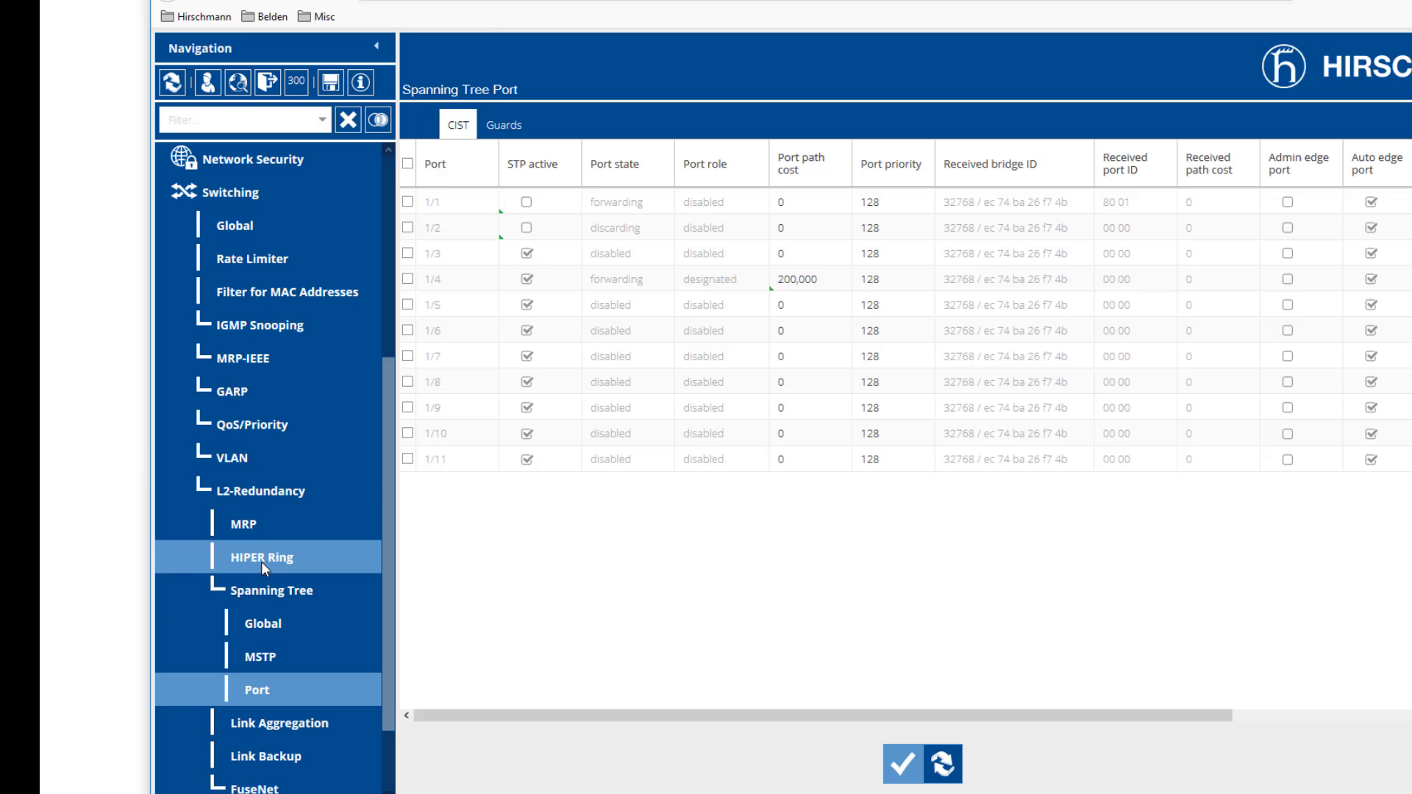
click(268, 529)
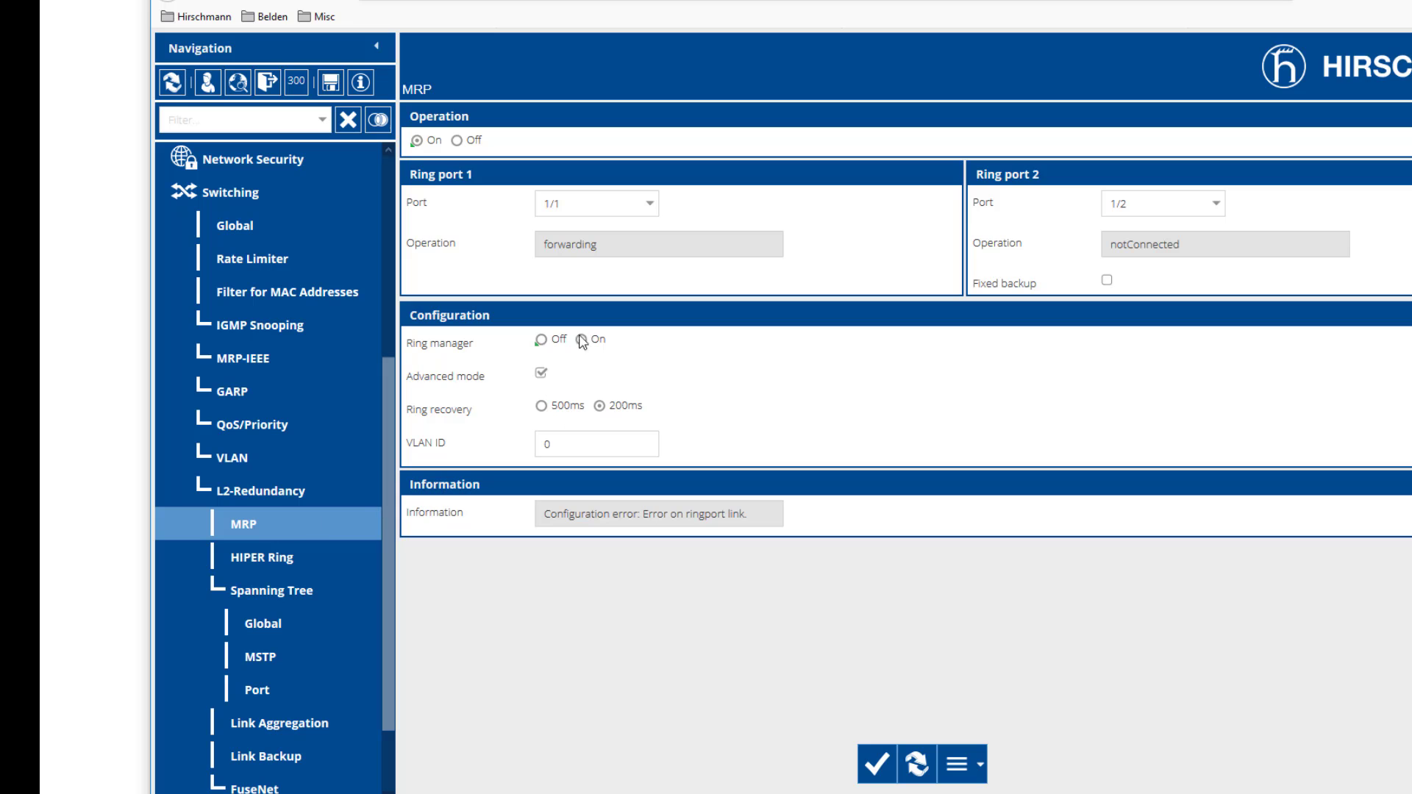
click(541, 339)
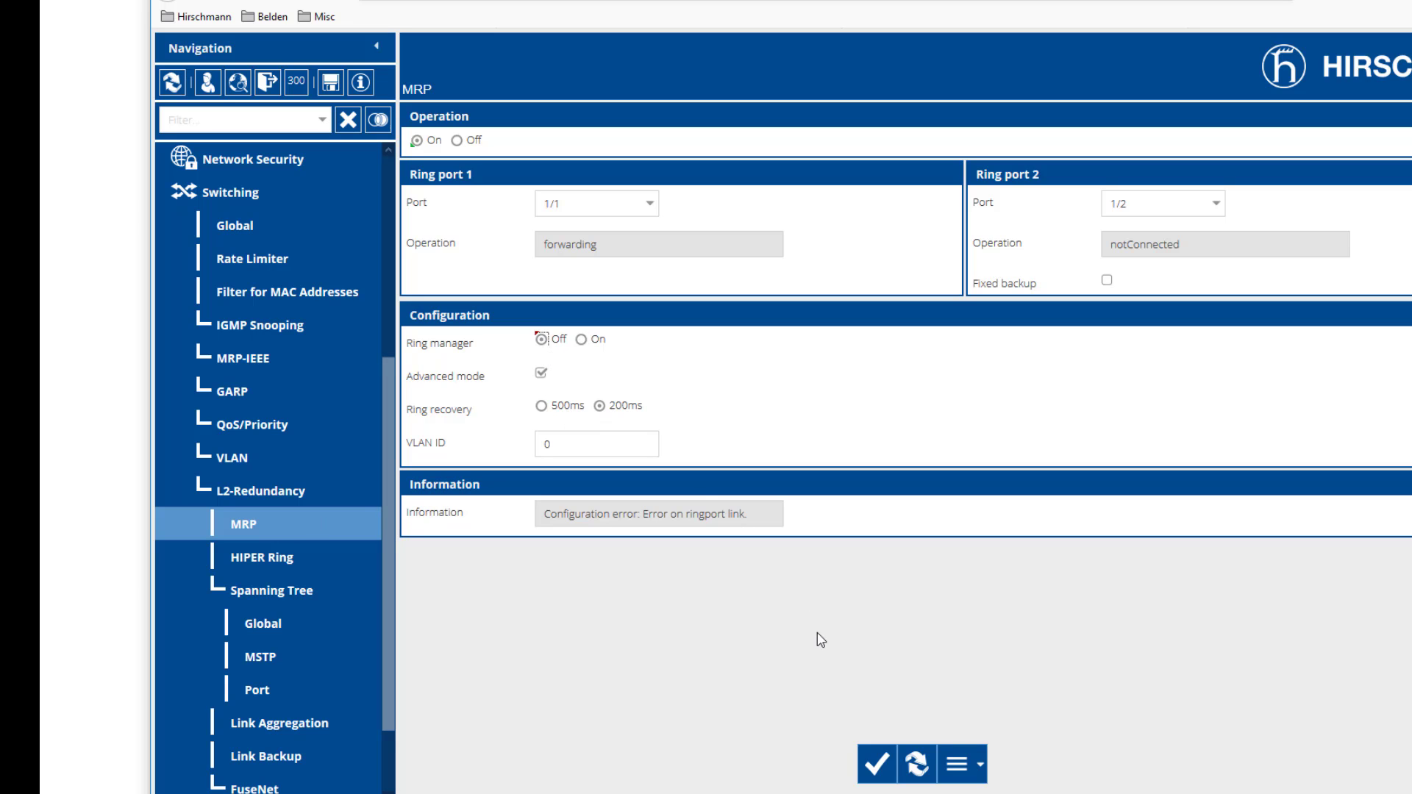
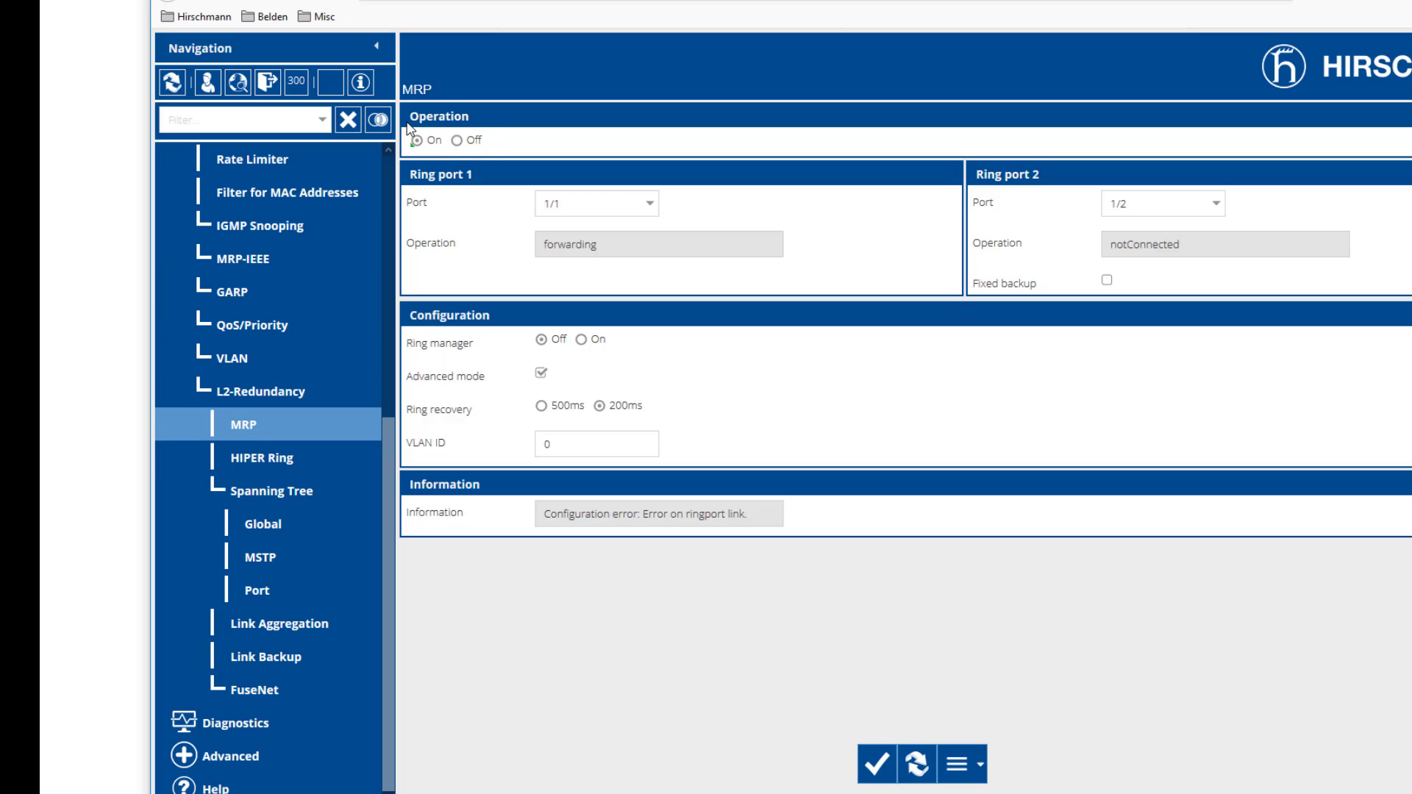
- Assign port 1/10 as MRP ring port 1 and 1/11 as ring port 2, keeping Ring manager Off
click(651, 207)
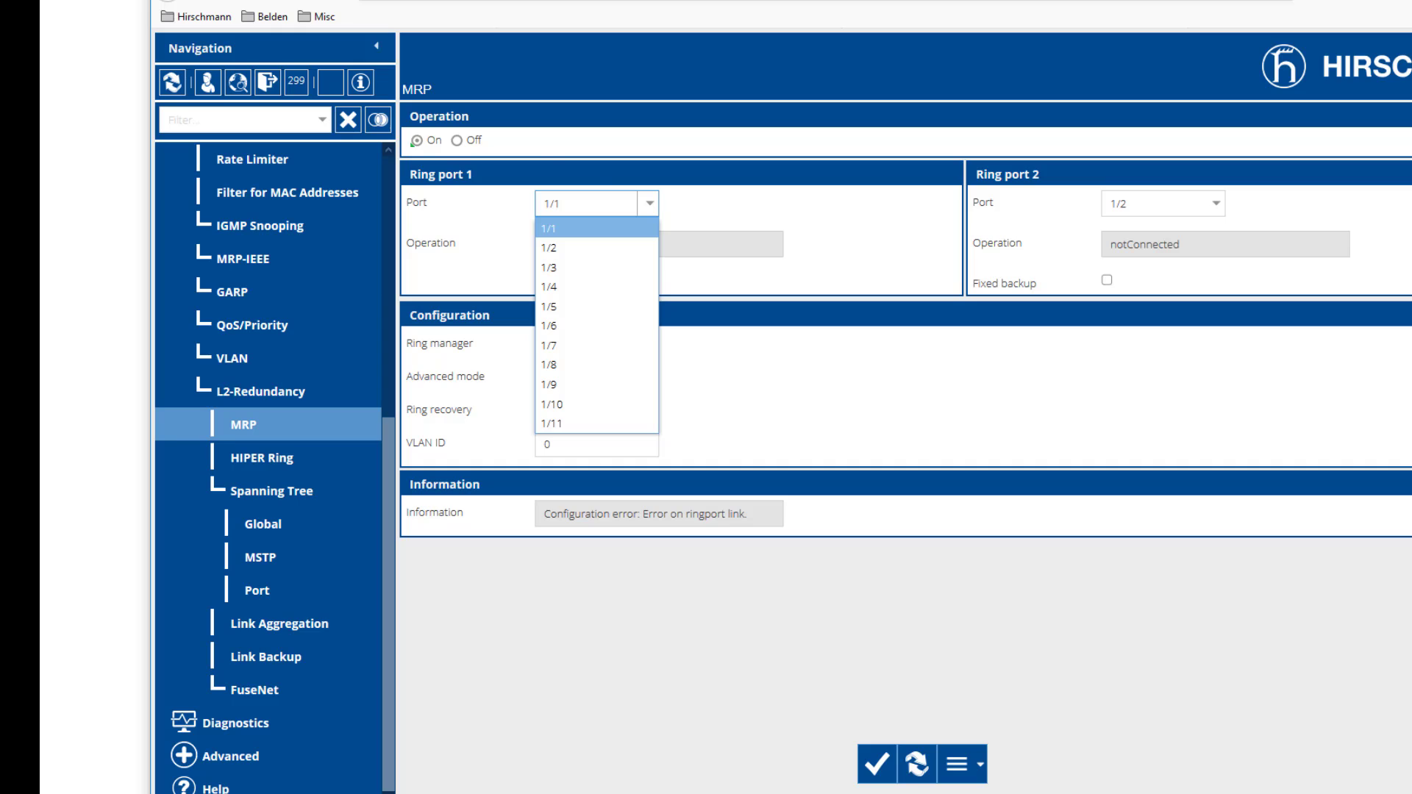
drag(629, 0, 450, 662)
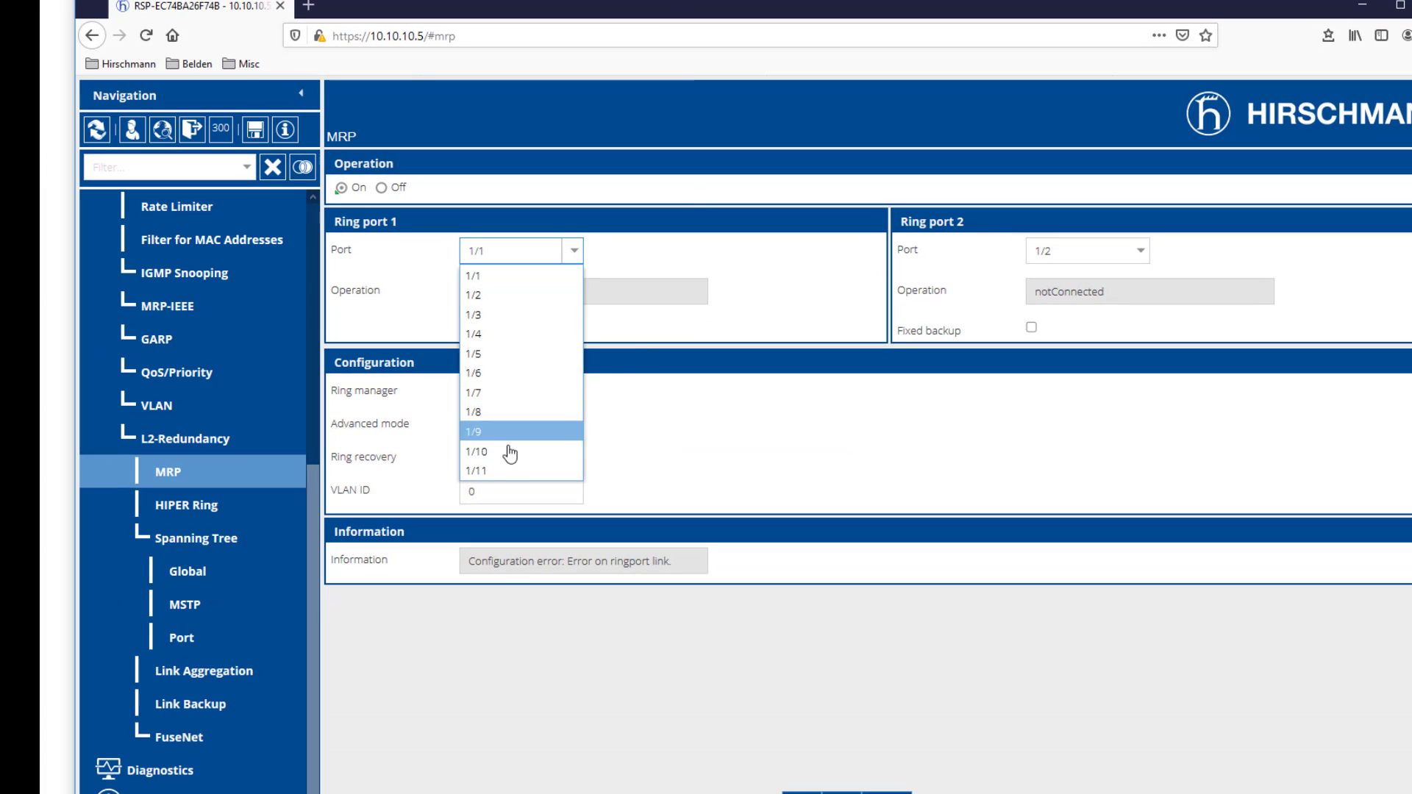
click(506, 471)
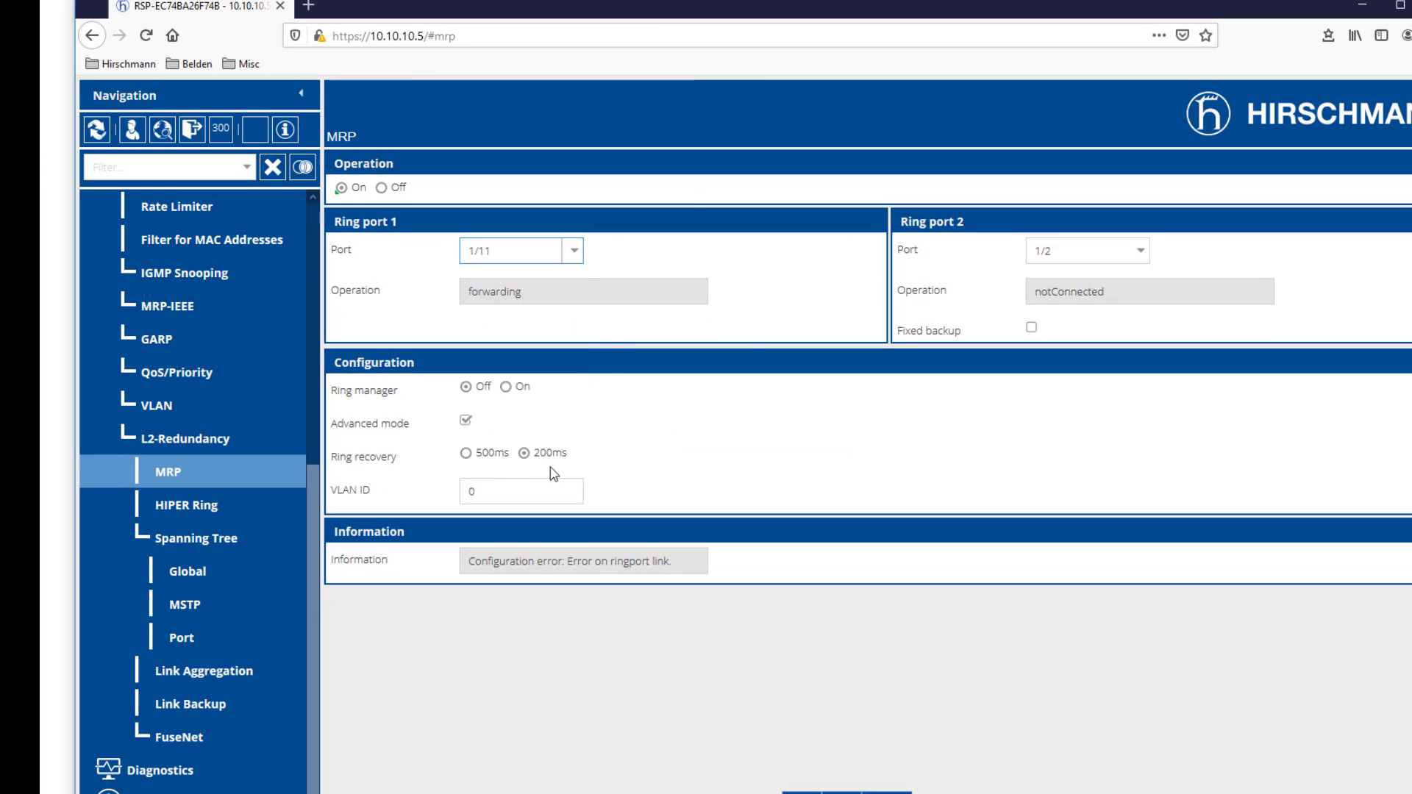
click(1141, 250)
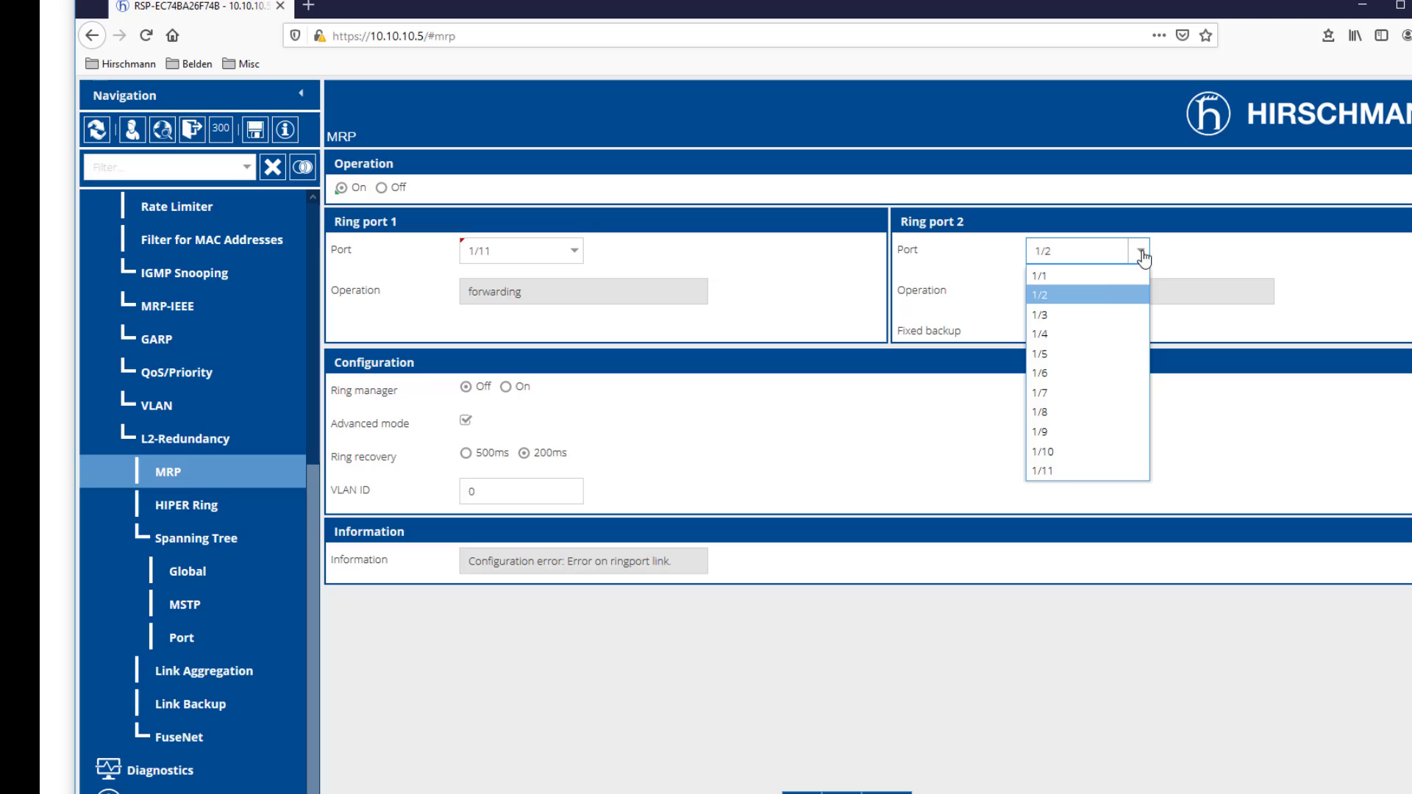
click(1070, 471)
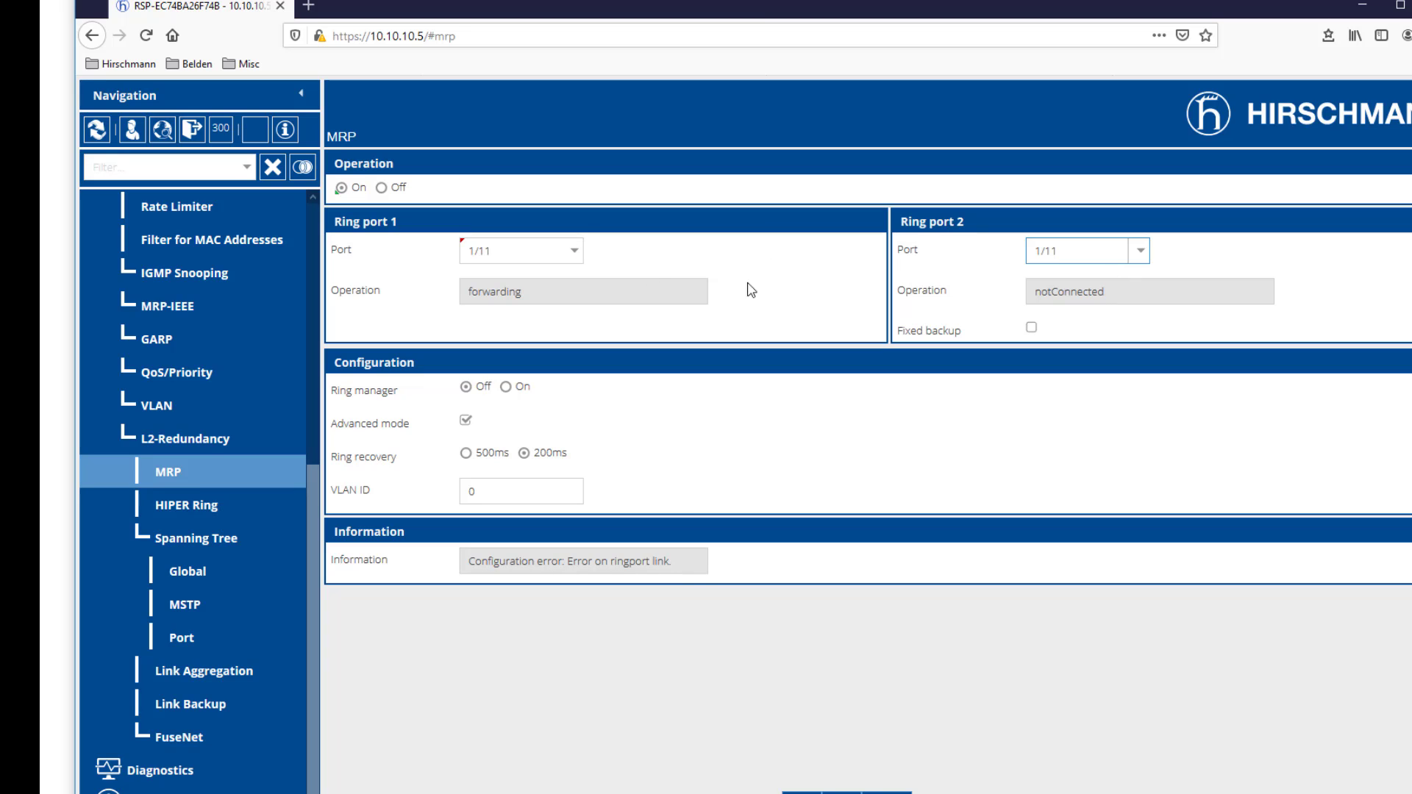
click(575, 251)
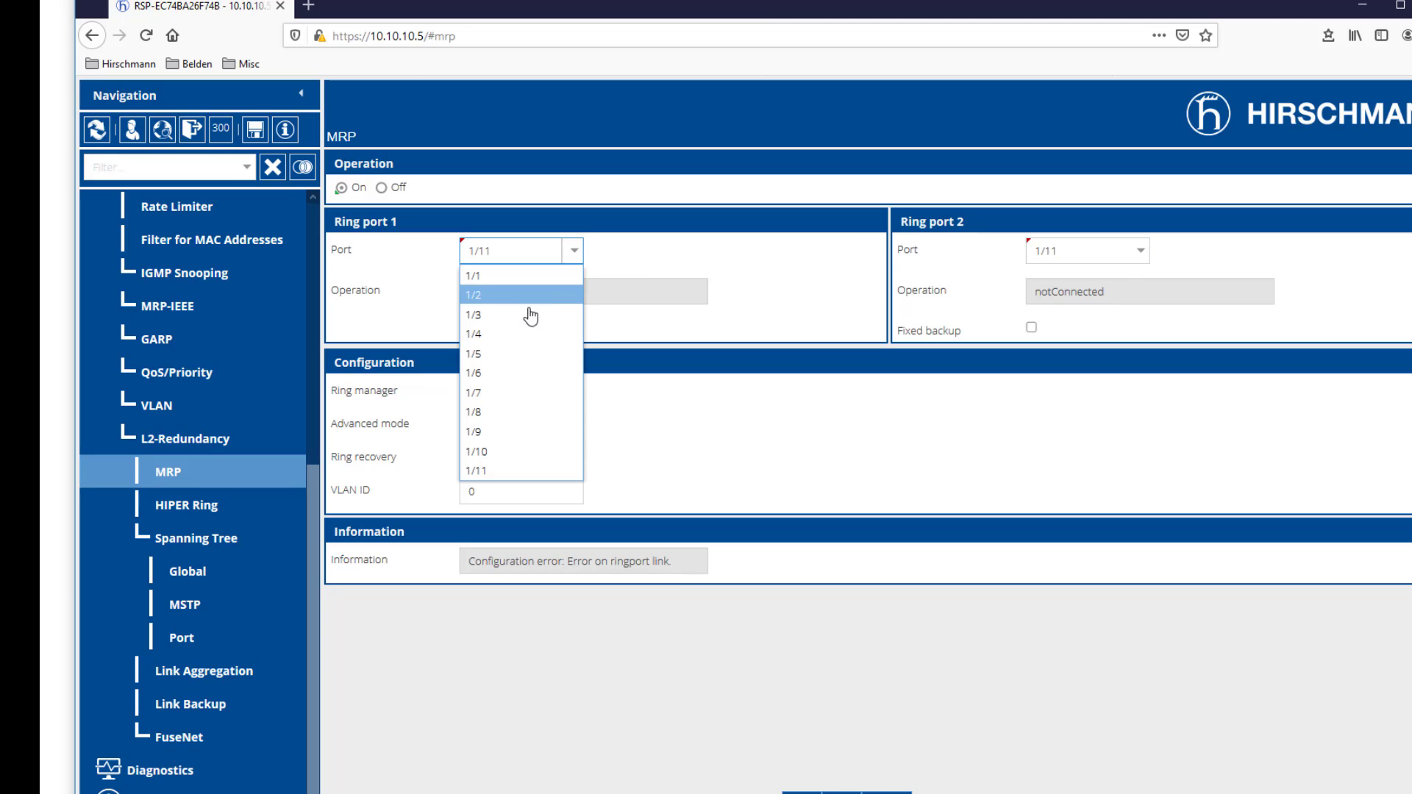
click(506, 451)
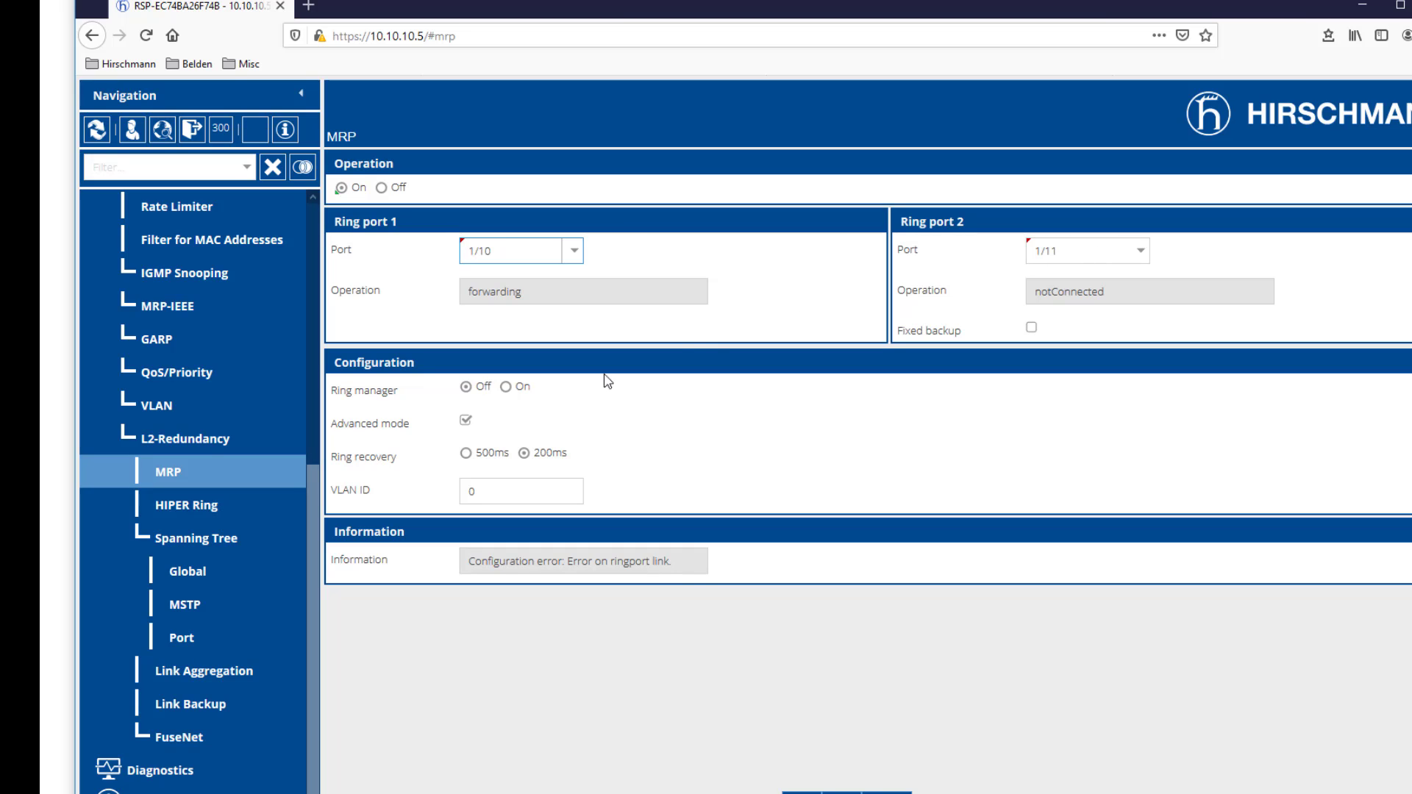
drag(434, 383, 555, 425)
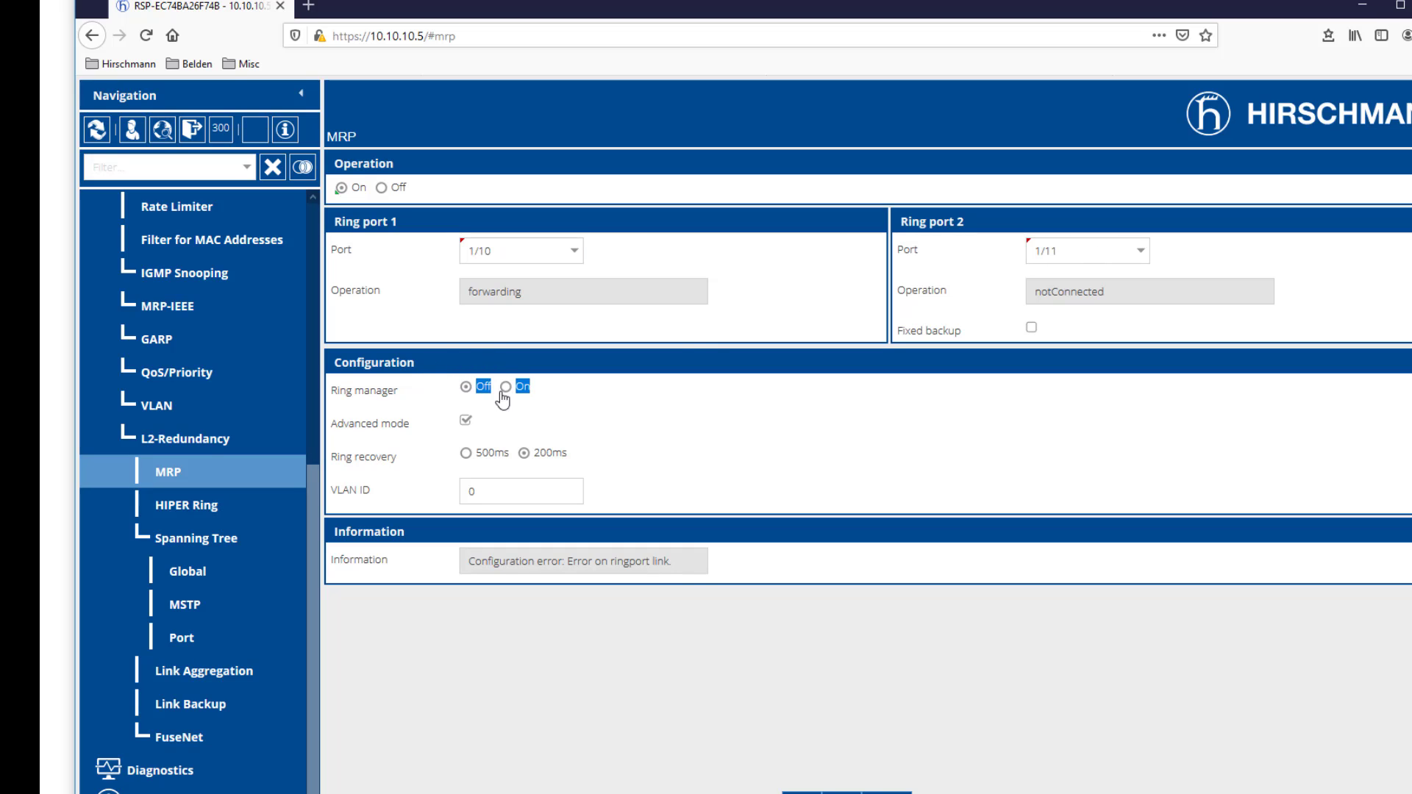
click(464, 389)
drag(463, 13, 407, 691)
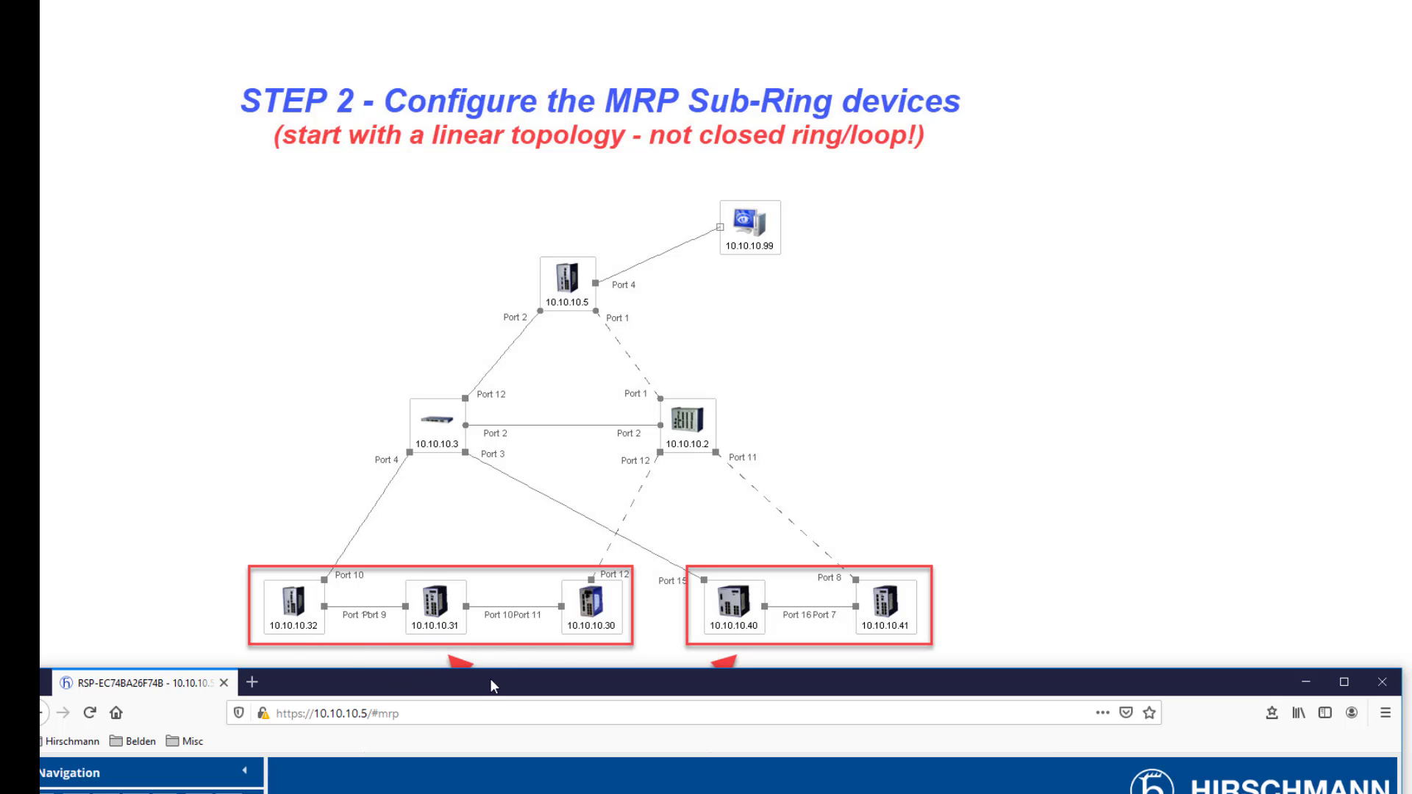
- Enter 30 as the MRP ring's VLAN ID and apply it to the switch
drag(491, 685, 516, 0)
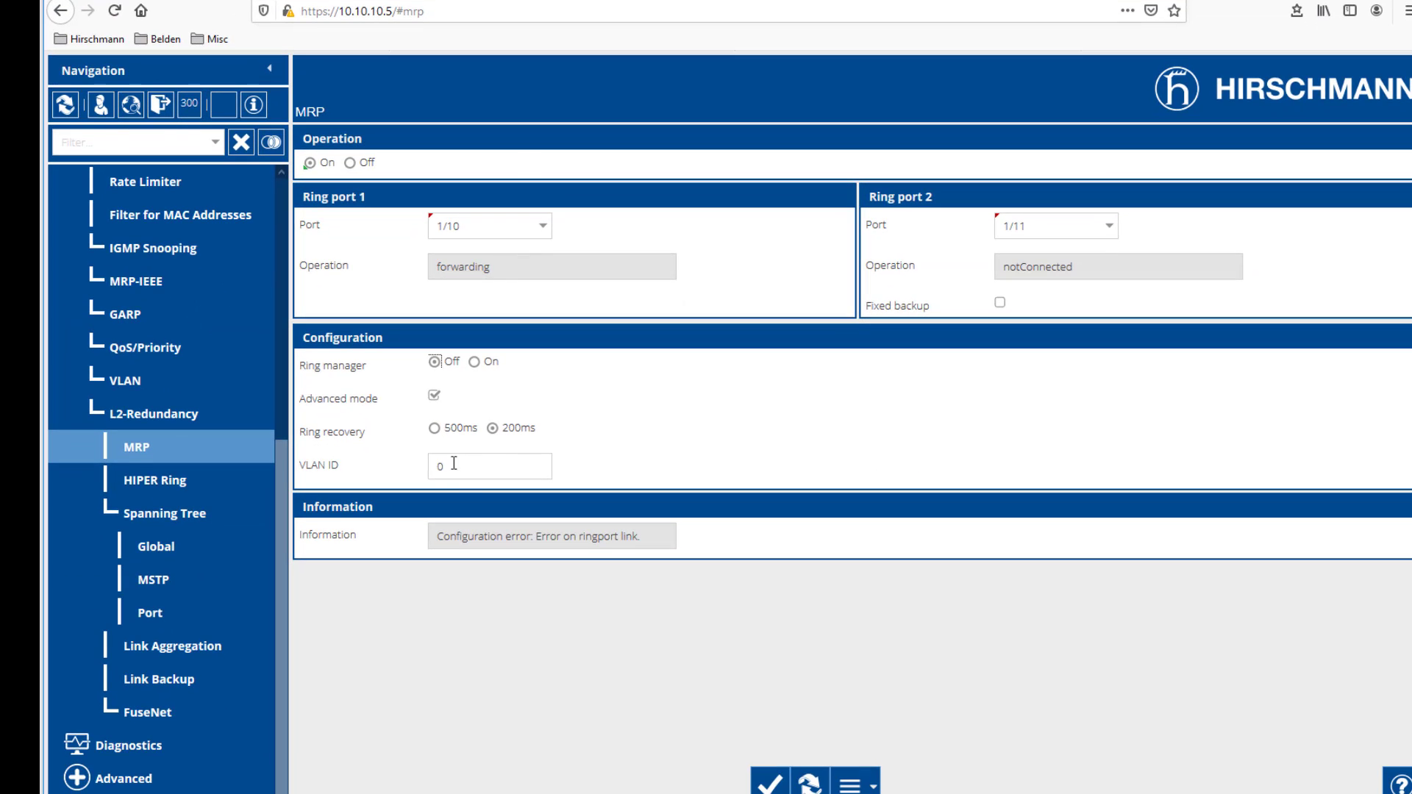
double_click(466, 472)
text(30)
click(764, 787)
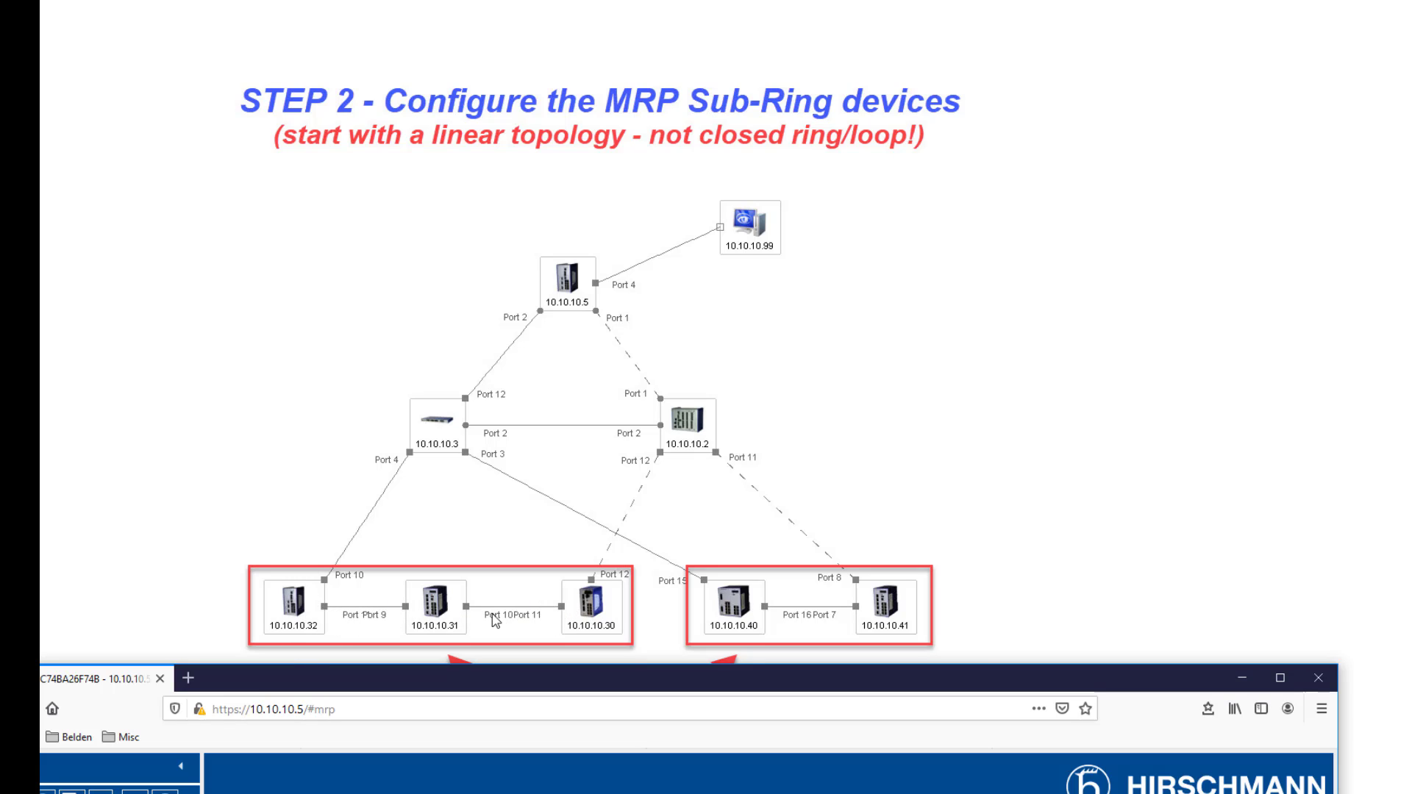
drag(593, 661, 655, 12)
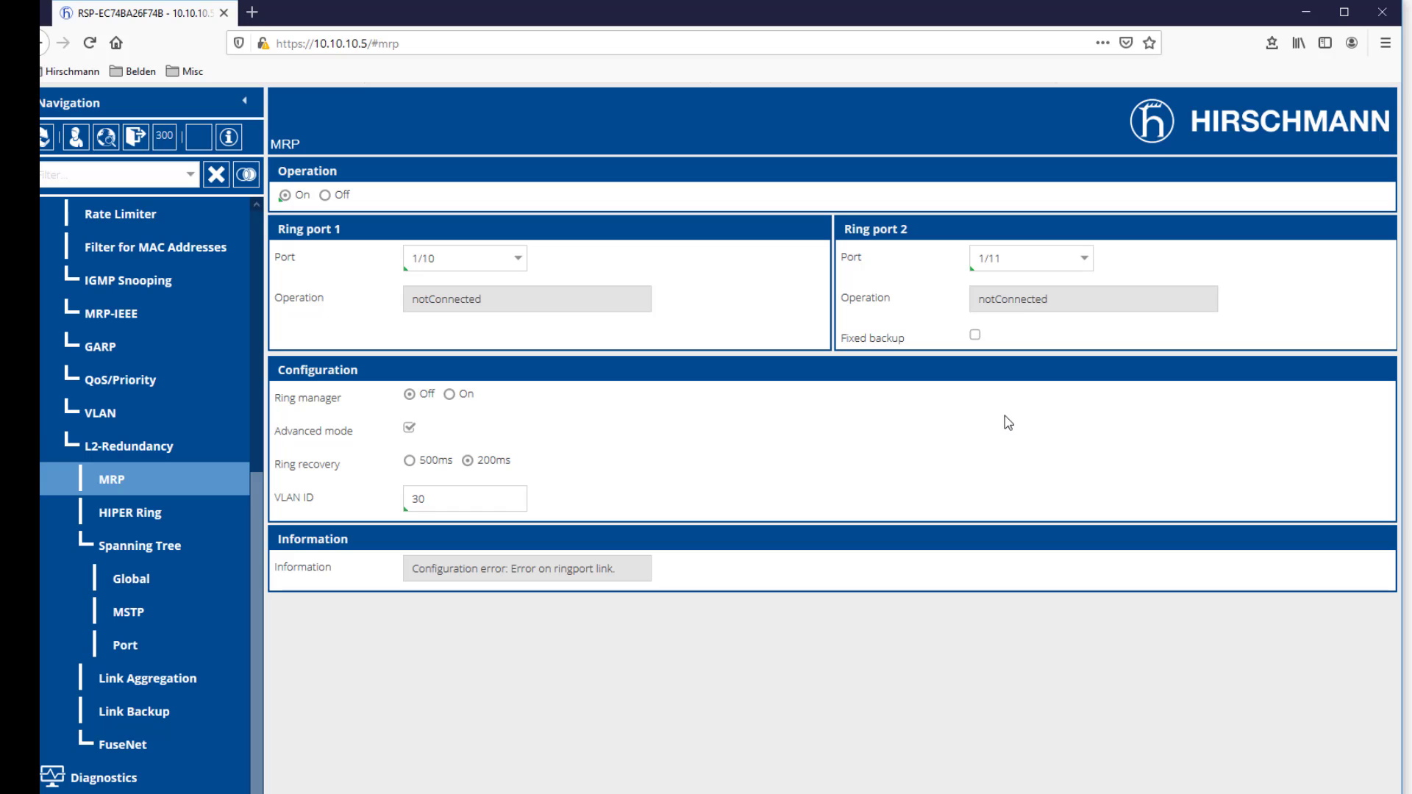
drag(1100, 7, 950, 681)
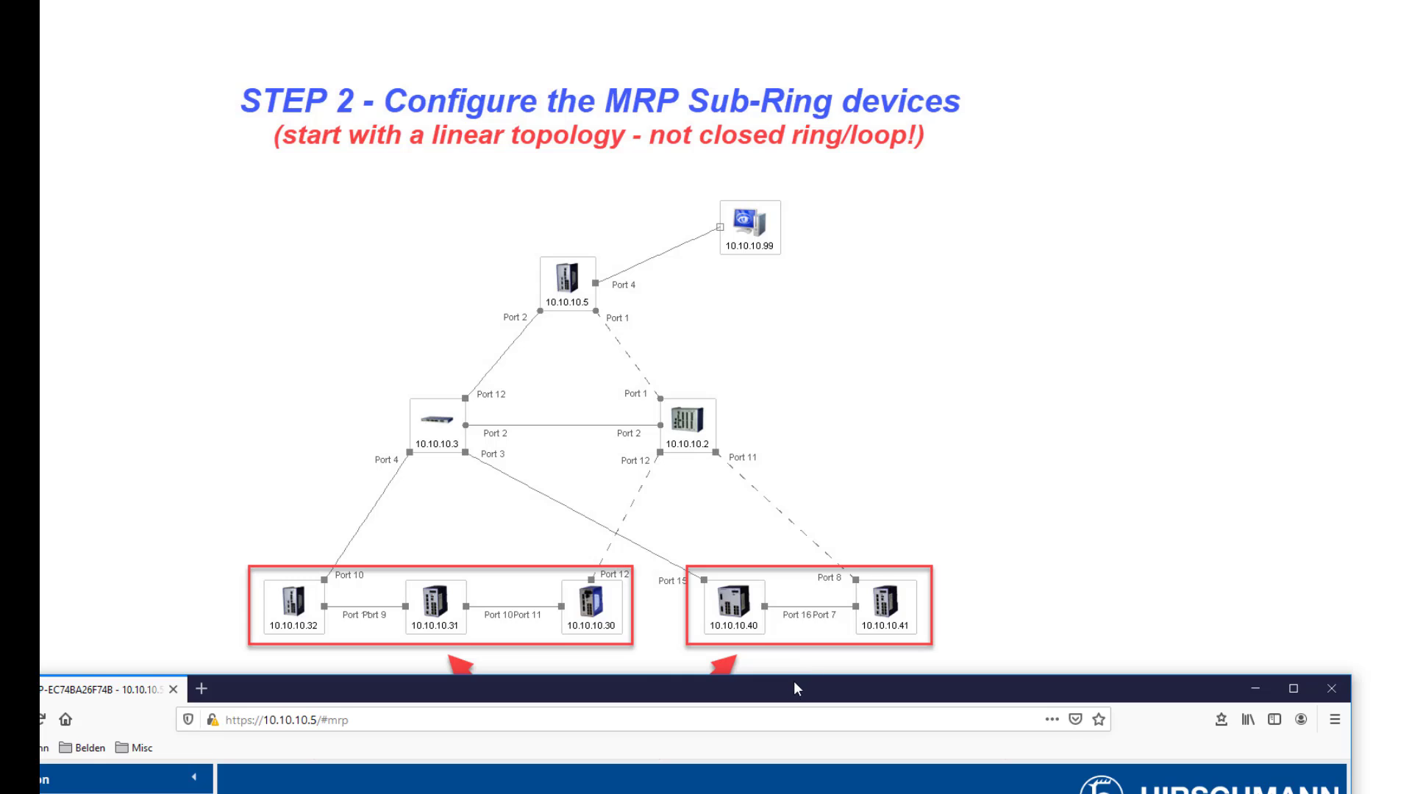
- Replace the MRP VLAN ID value 30 with 40
drag(792, 681, 852, 15)
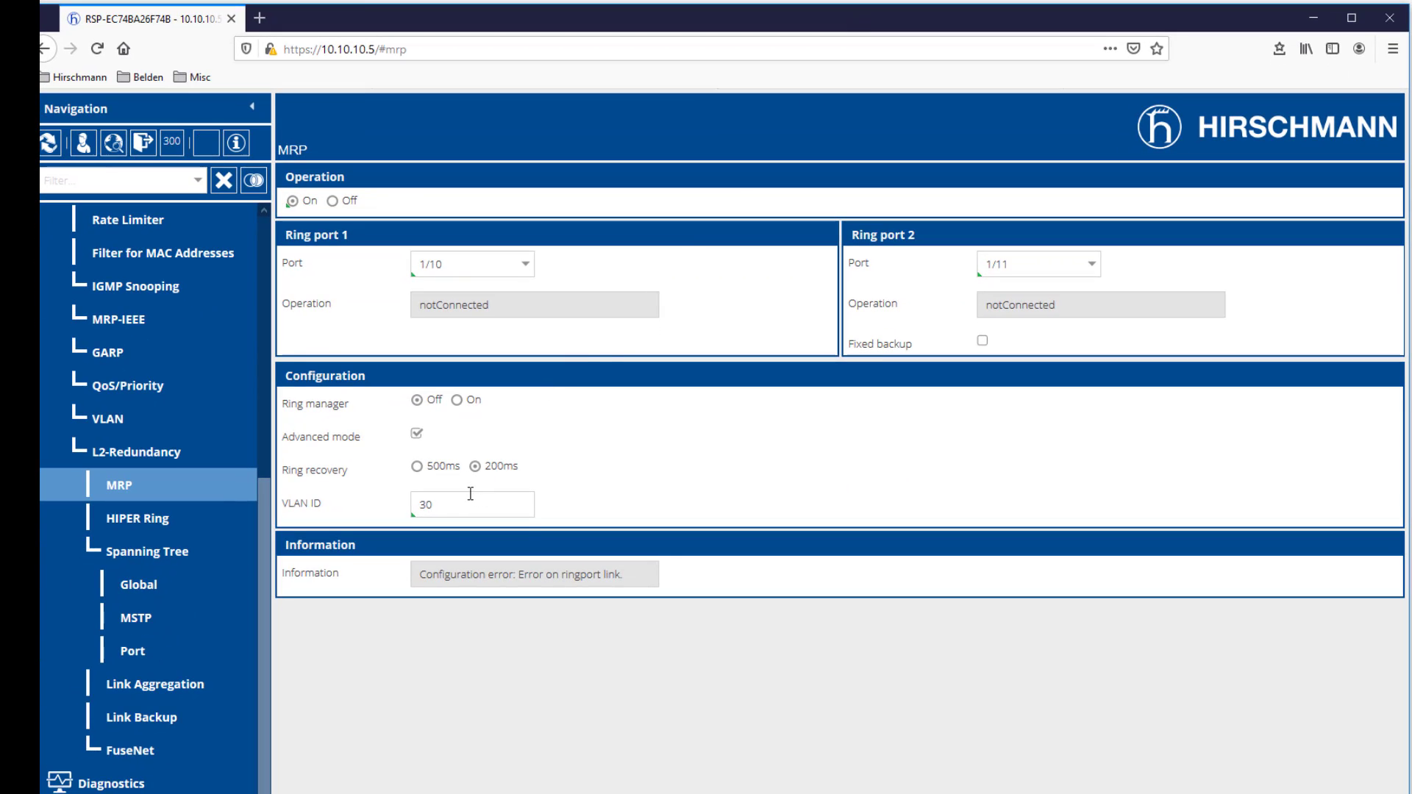
double_click(423, 505)
text(40)
drag(743, 22, 655, 791)
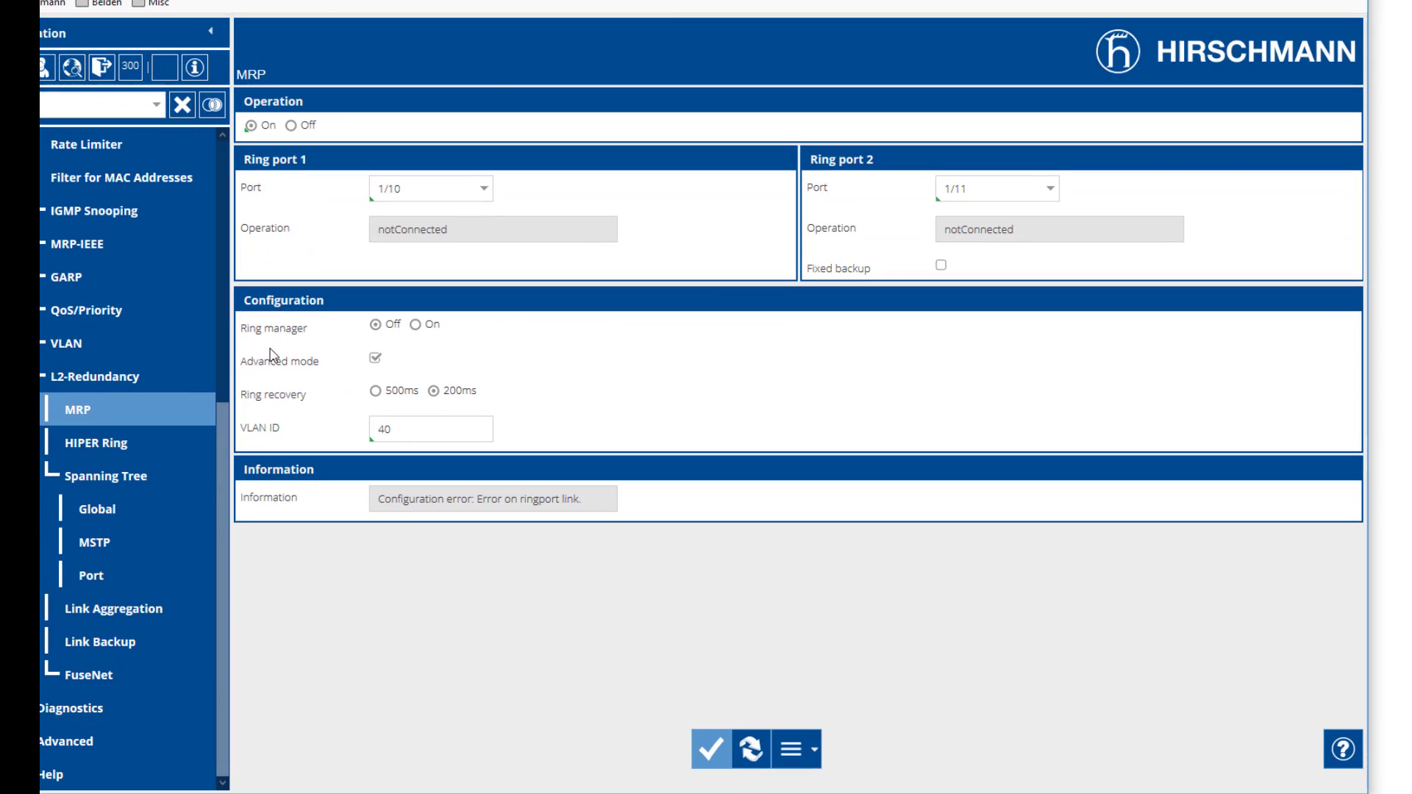
- On Spanning Tree > Port, enable STP on 1/1 and 1/2, disable it on 1/10 and 1/11, and write
click(130, 475)
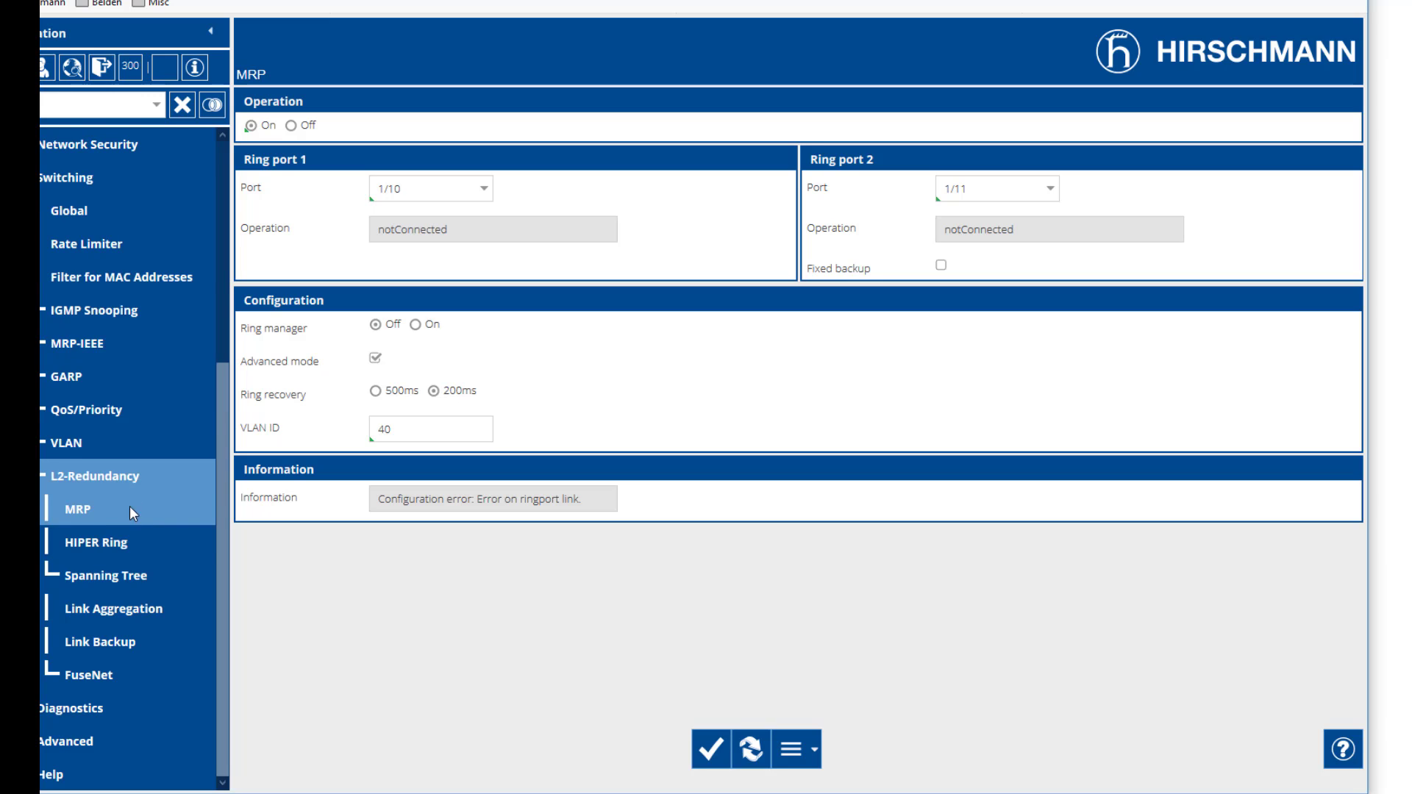
click(103, 578)
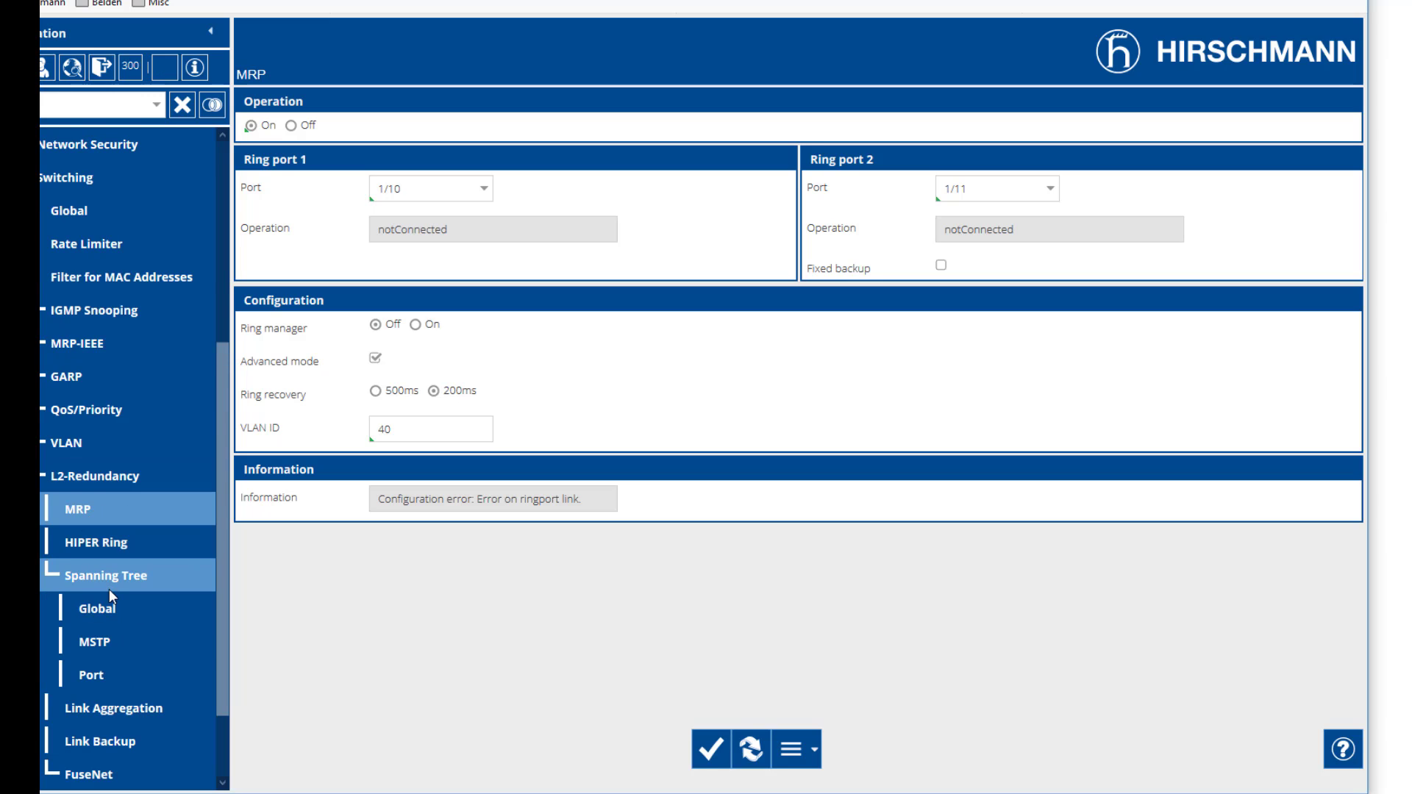
click(104, 672)
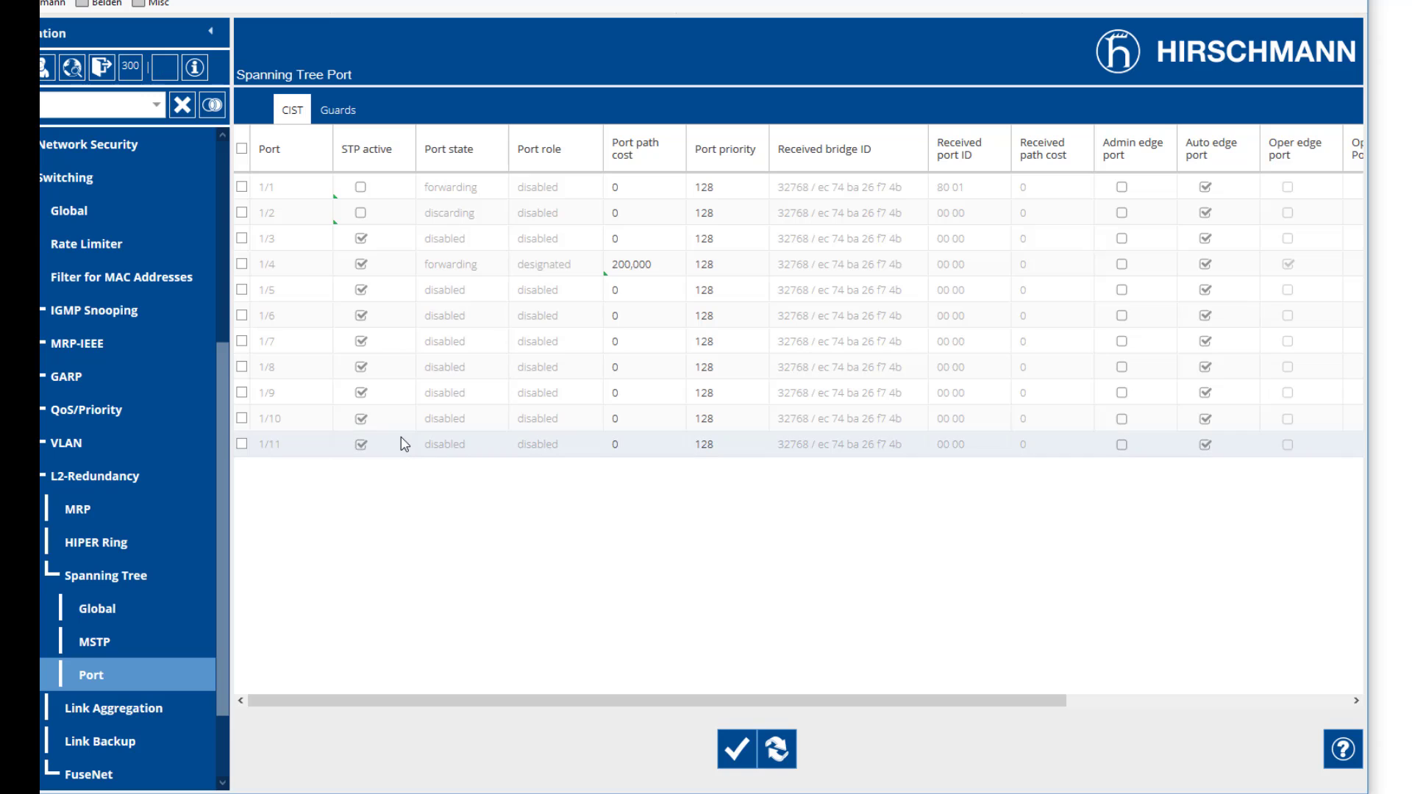
click(360, 213)
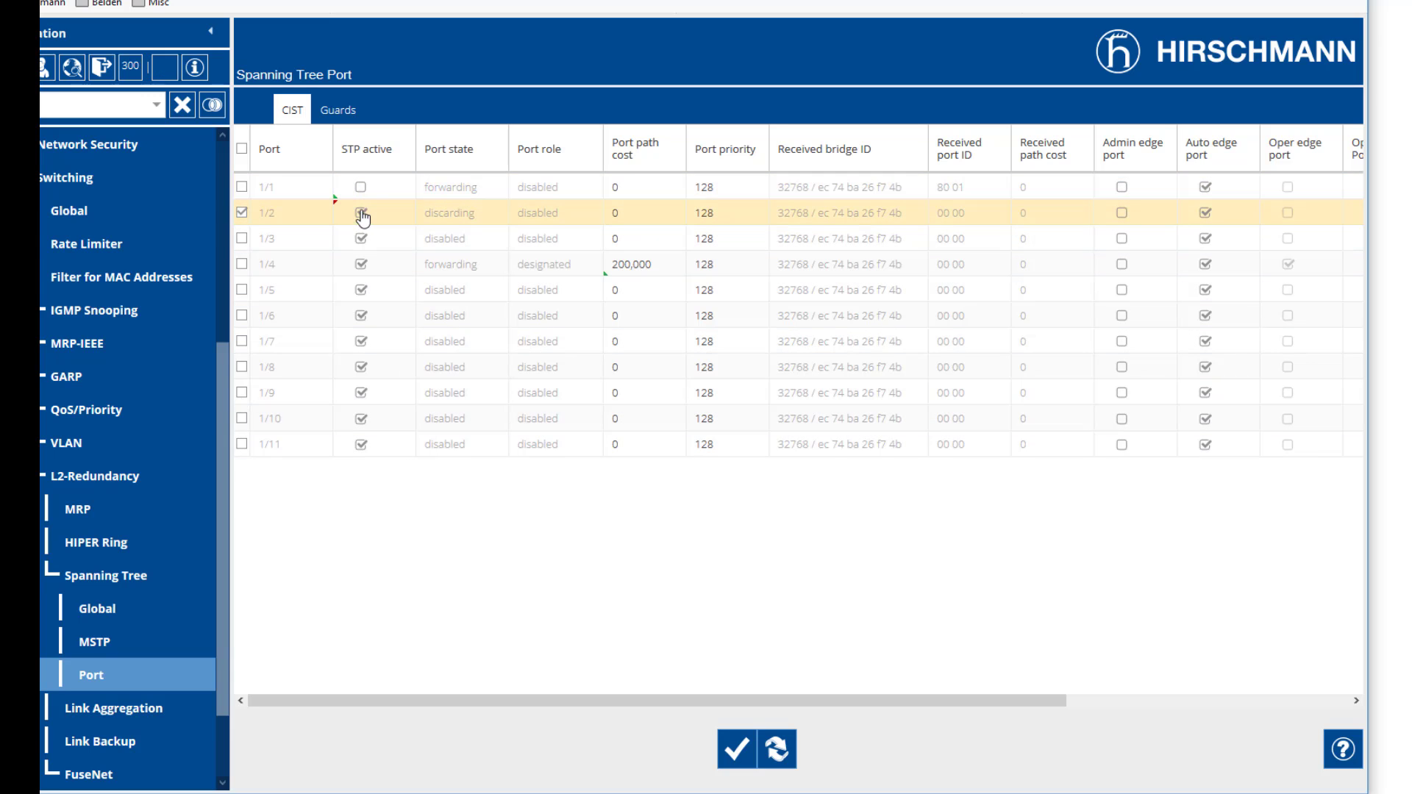
click(361, 188)
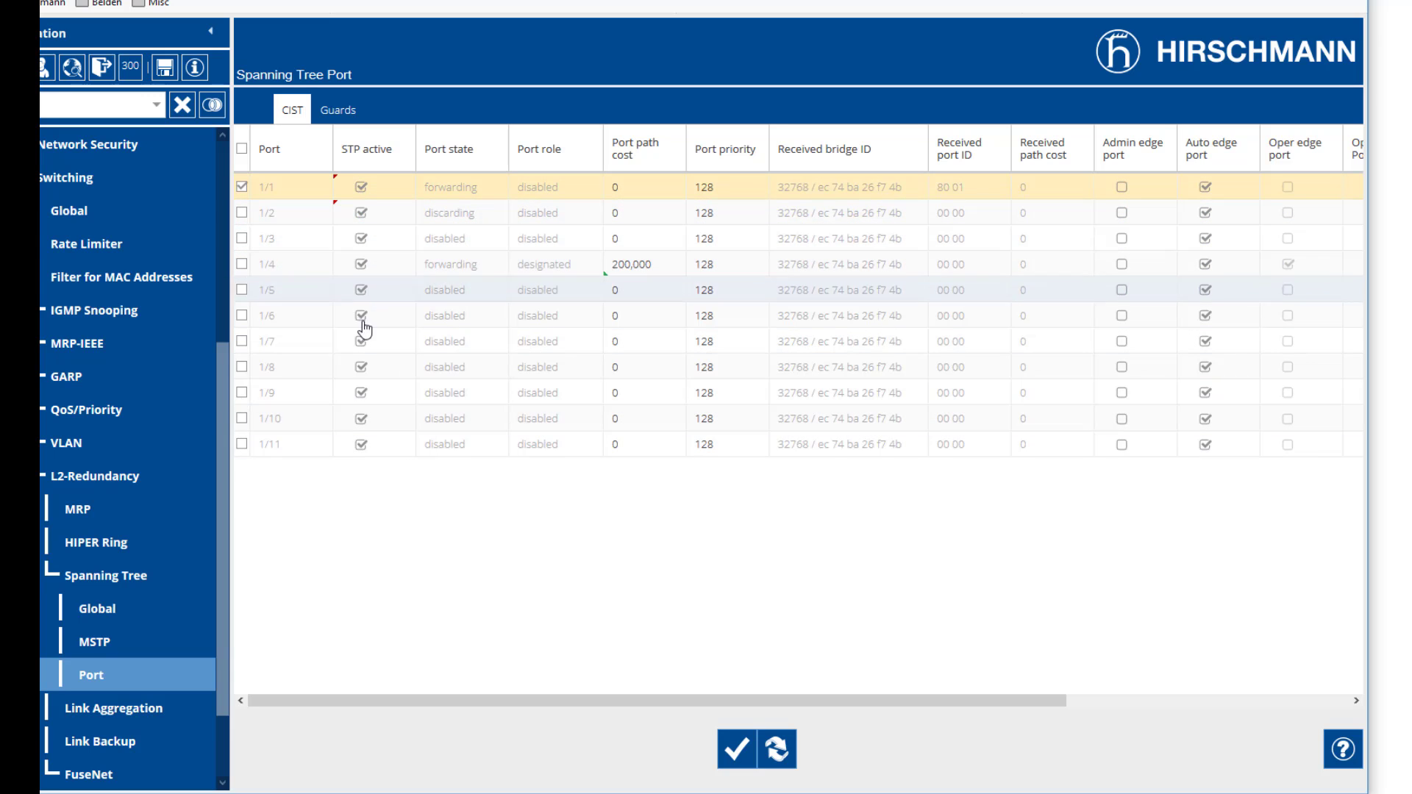
click(362, 418)
click(360, 444)
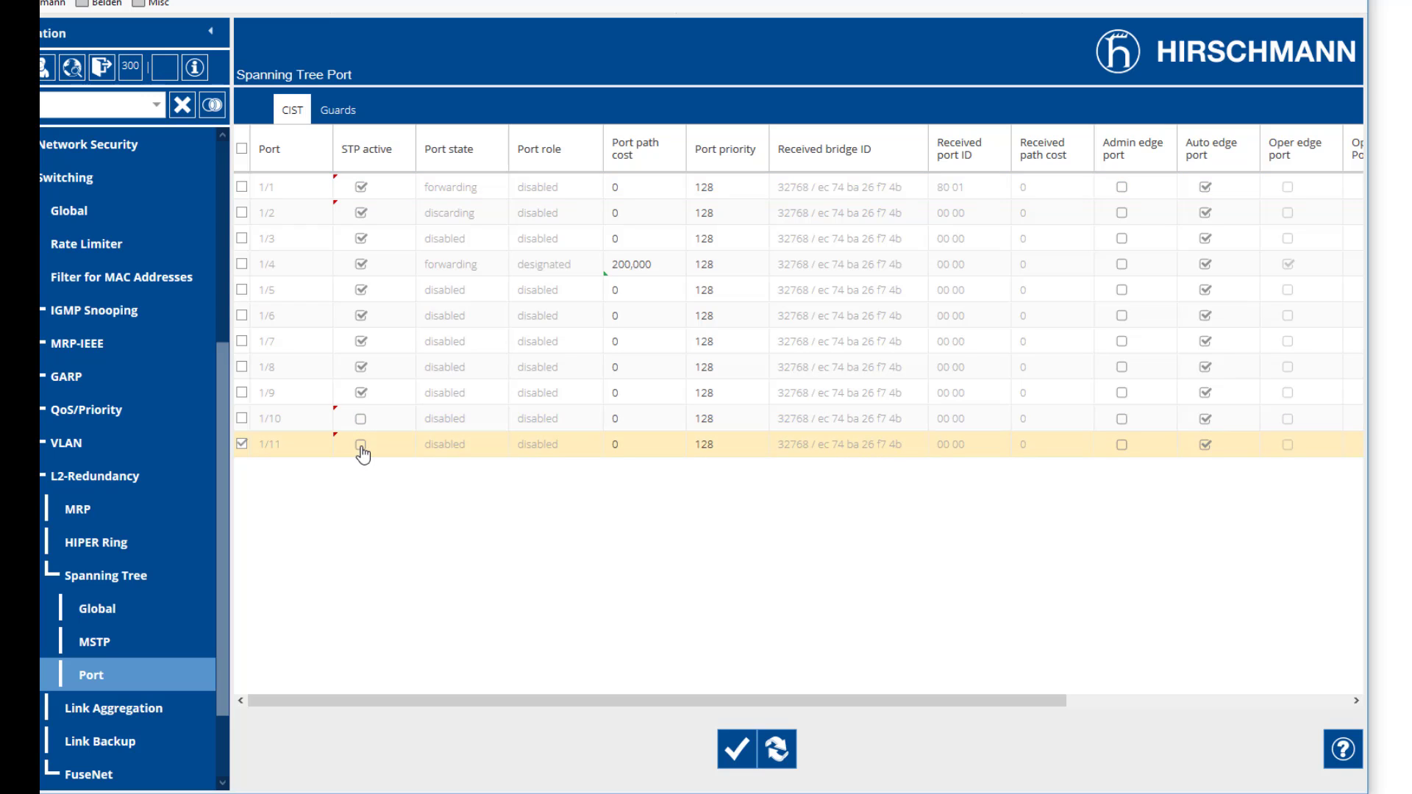
click(738, 761)
click(738, 762)
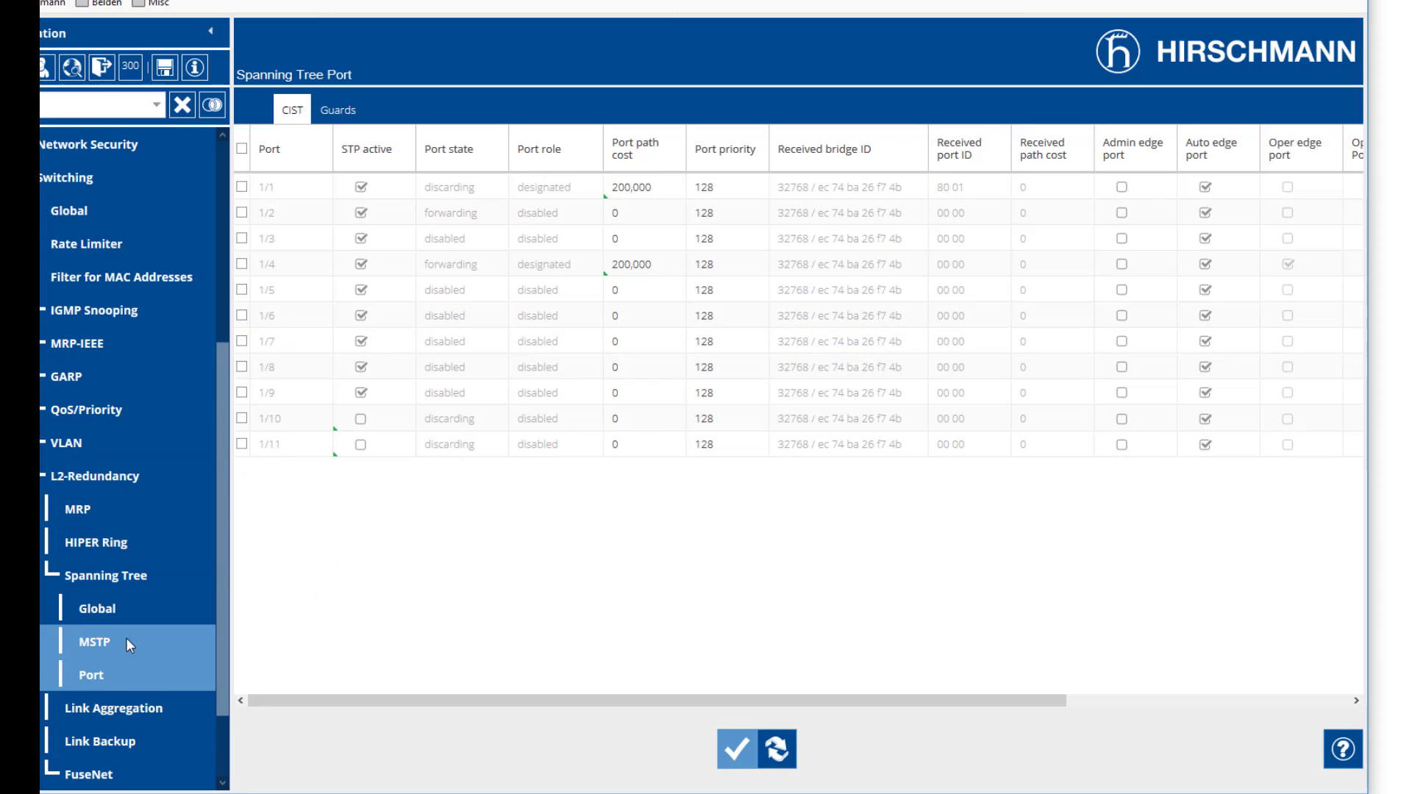
- Go to L2-Redundancy > FuseNet > Sub Ring in the navigation tree
scroll(140, 640, down, 1)
scroll(139, 637, down, 3)
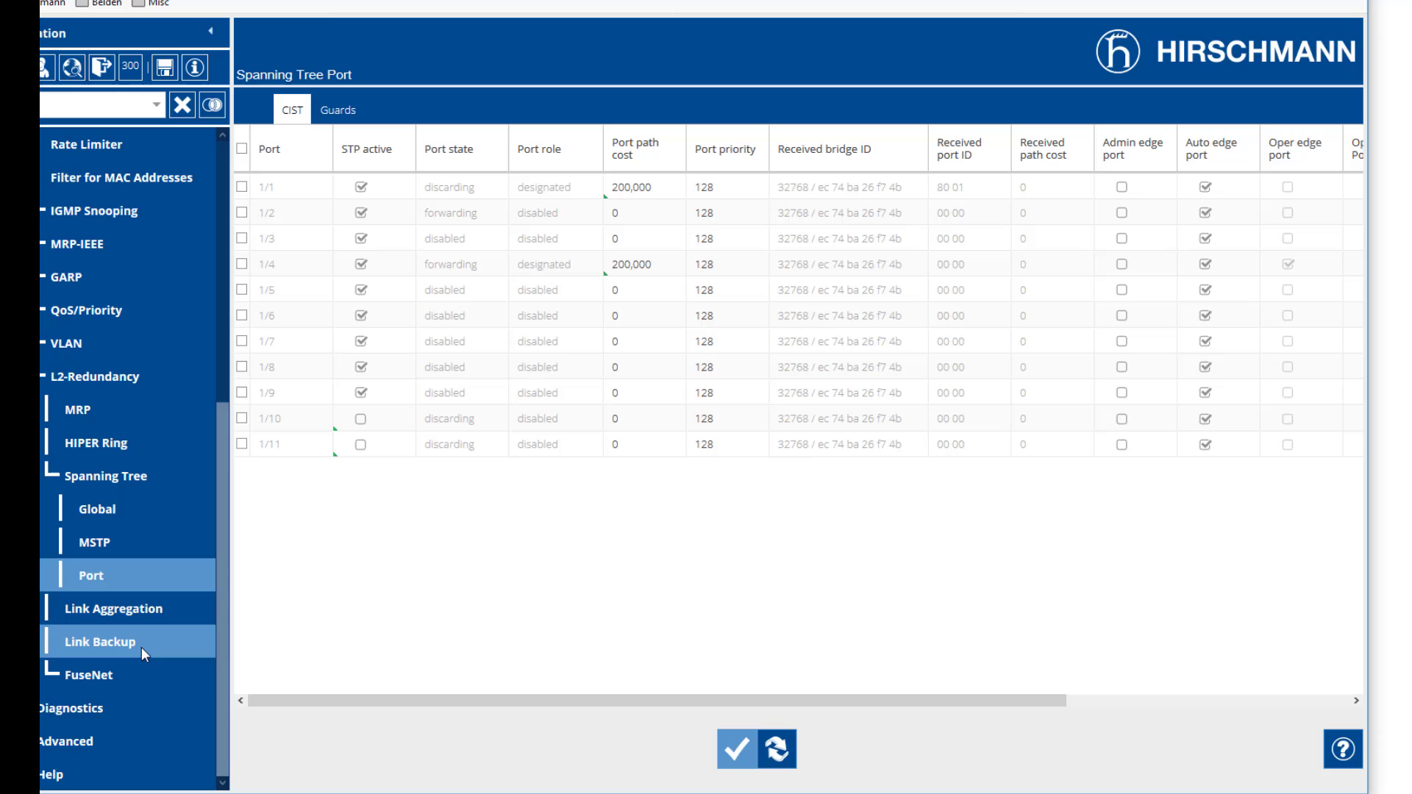
click(103, 669)
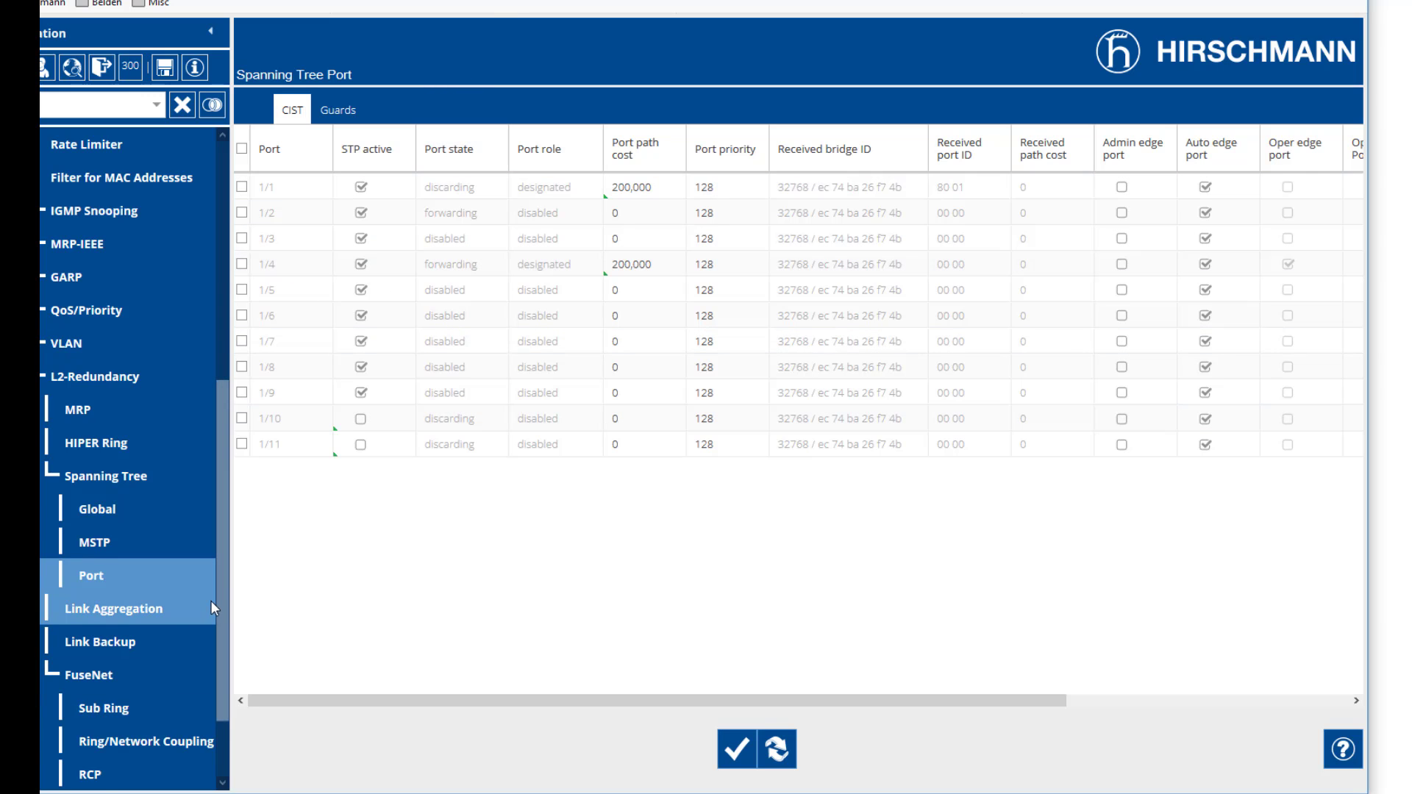
scroll(201, 620, down, 3)
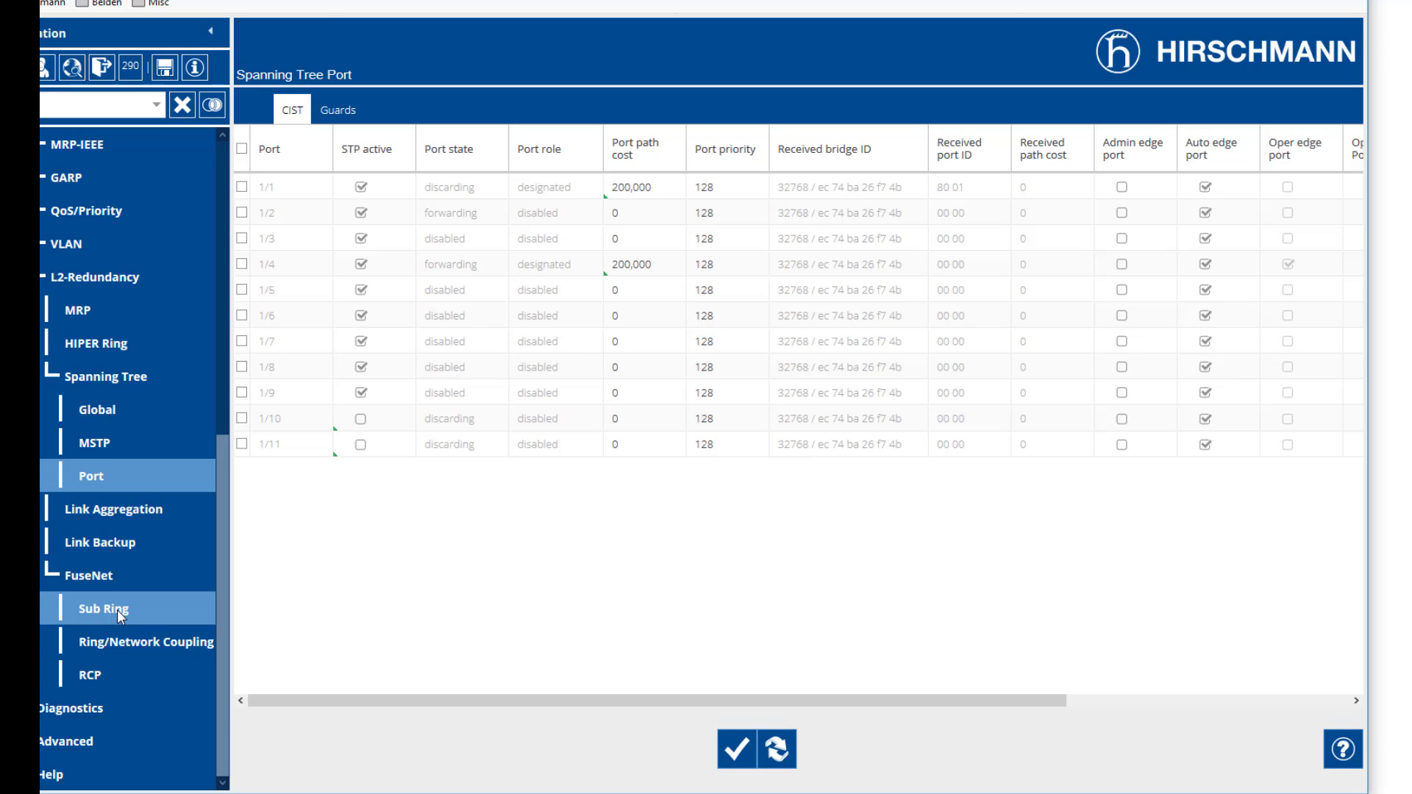
click(117, 610)
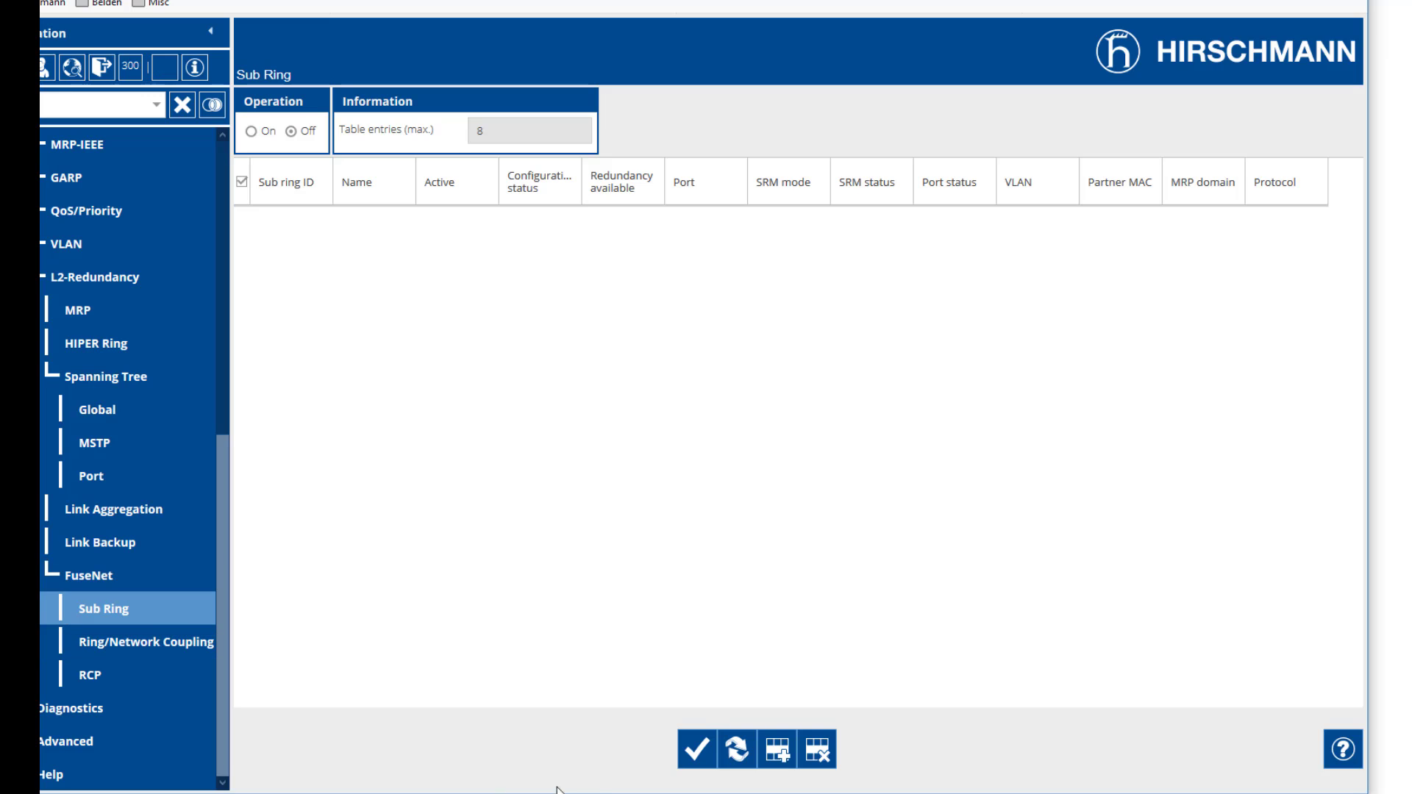
- Turn sub ring operation On, create sub ring 1 named 'Wind Turbines', and write it
click(252, 133)
click(700, 760)
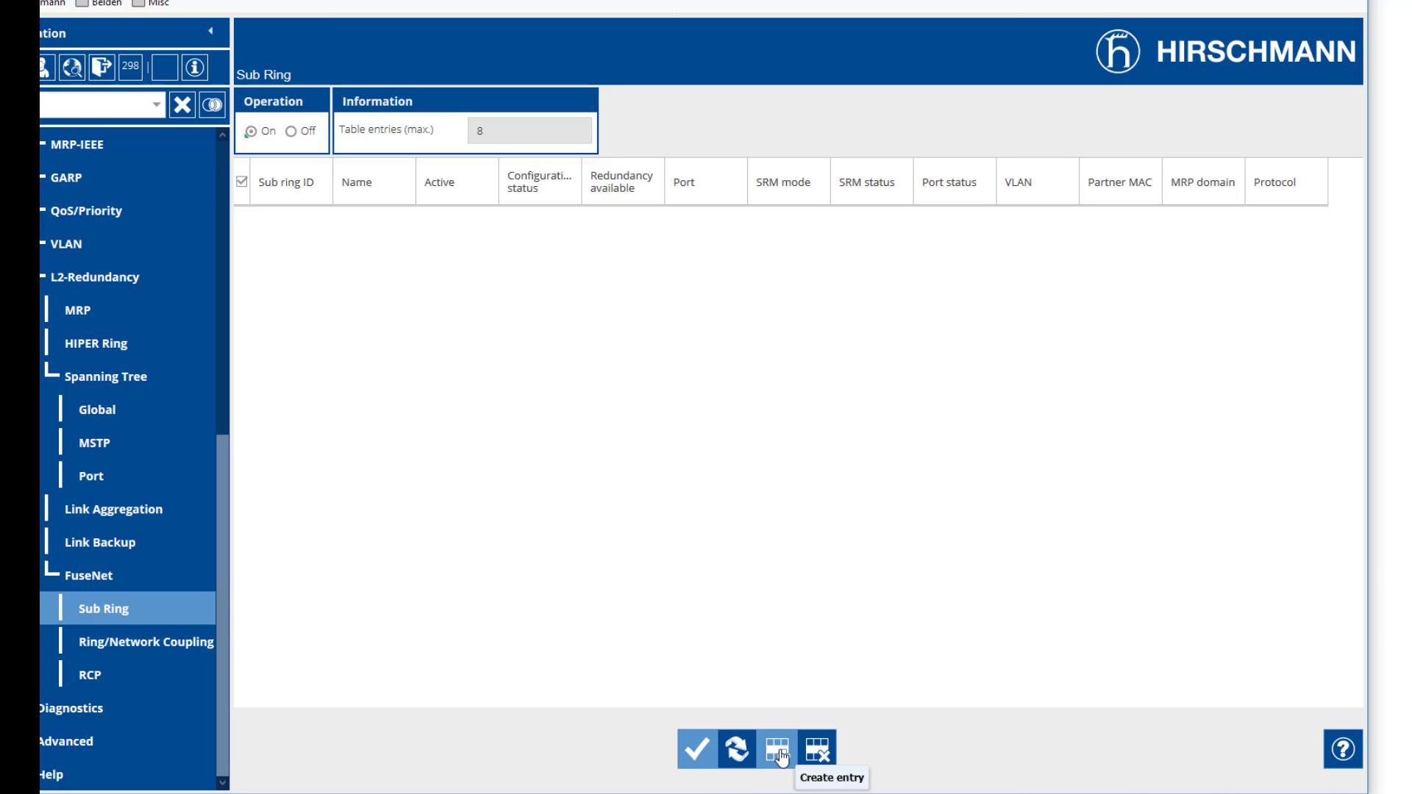
click(777, 750)
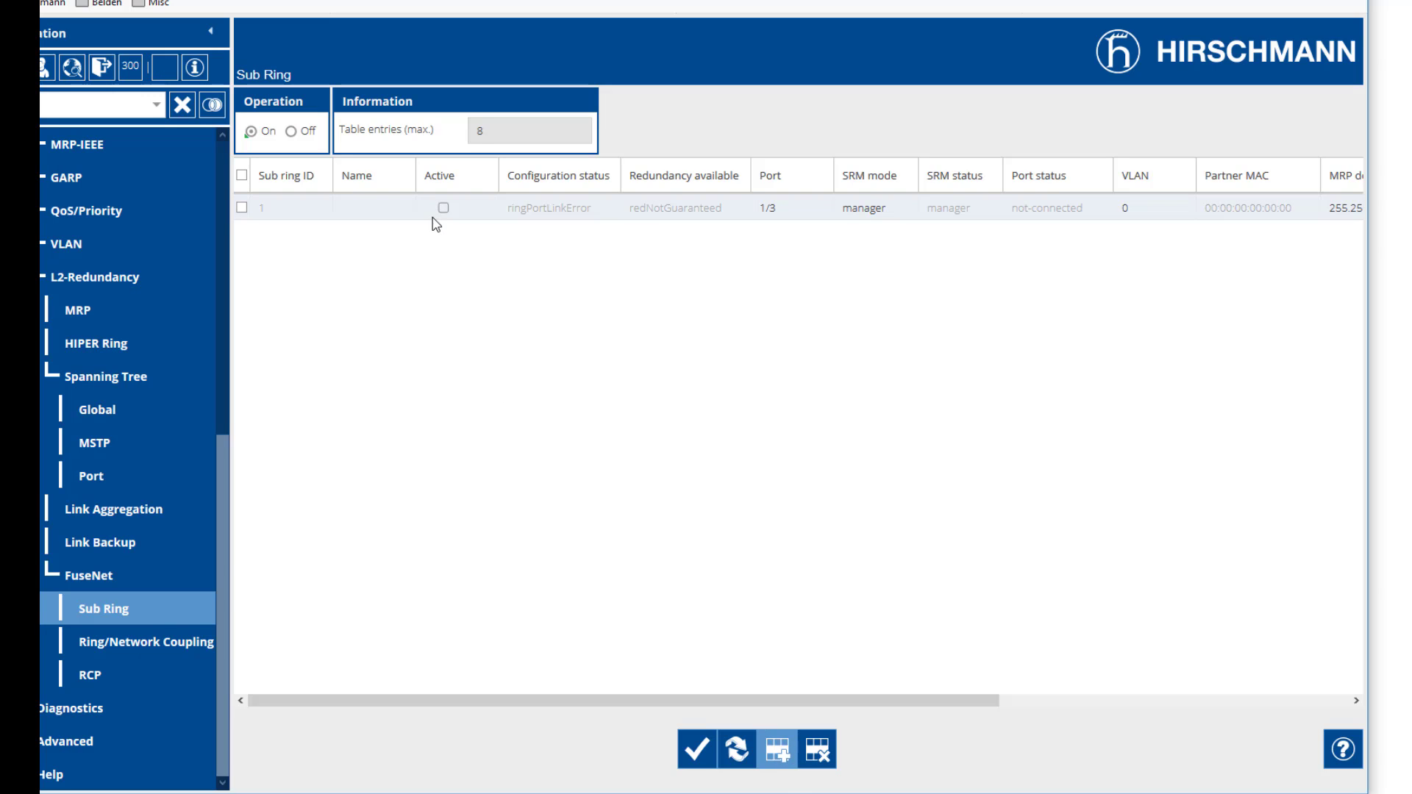
click(375, 208)
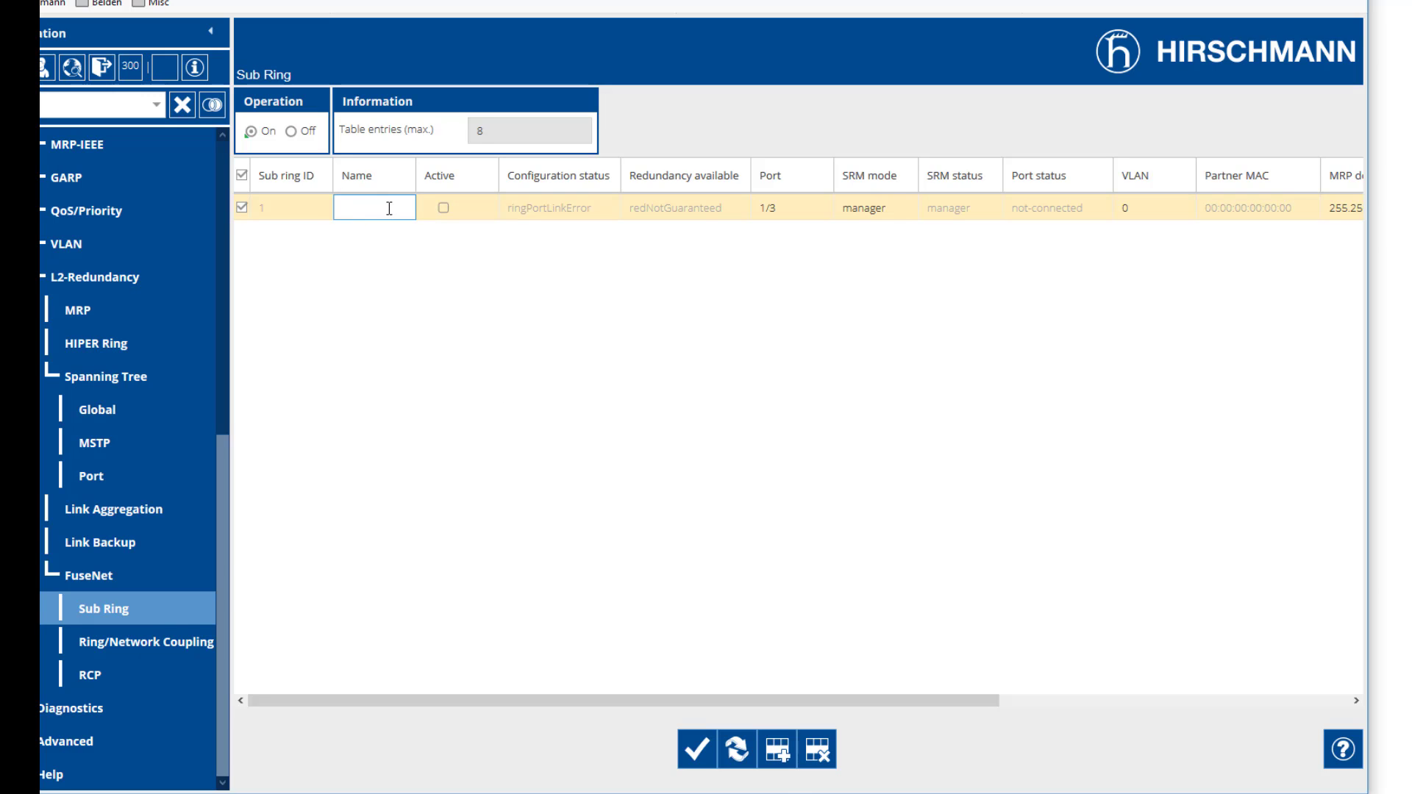
text(Wind Turbines)
drag(416, 175, 429, 175)
click(697, 748)
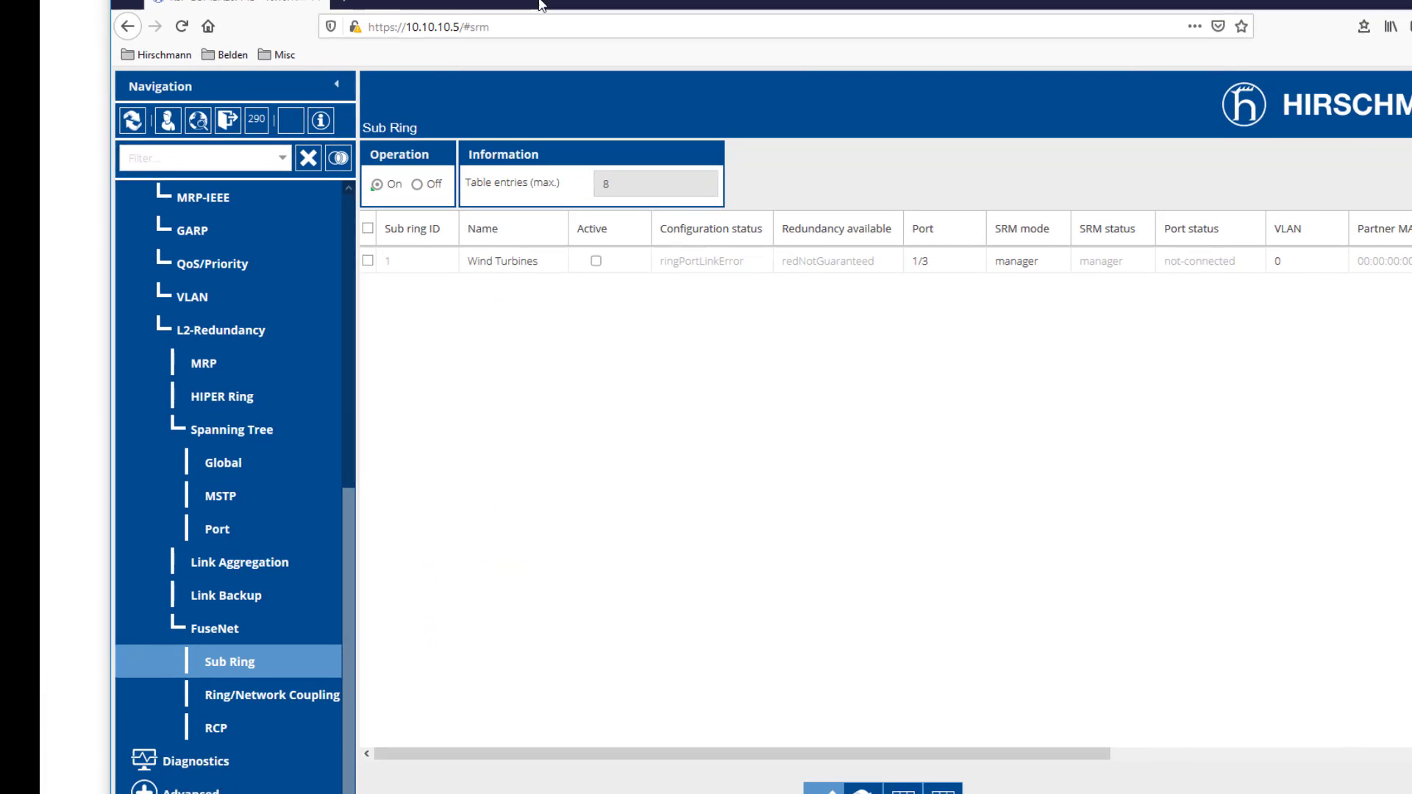
- Change the Wind Turbines sub ring's port to 1/4
click(962, 250)
click(958, 251)
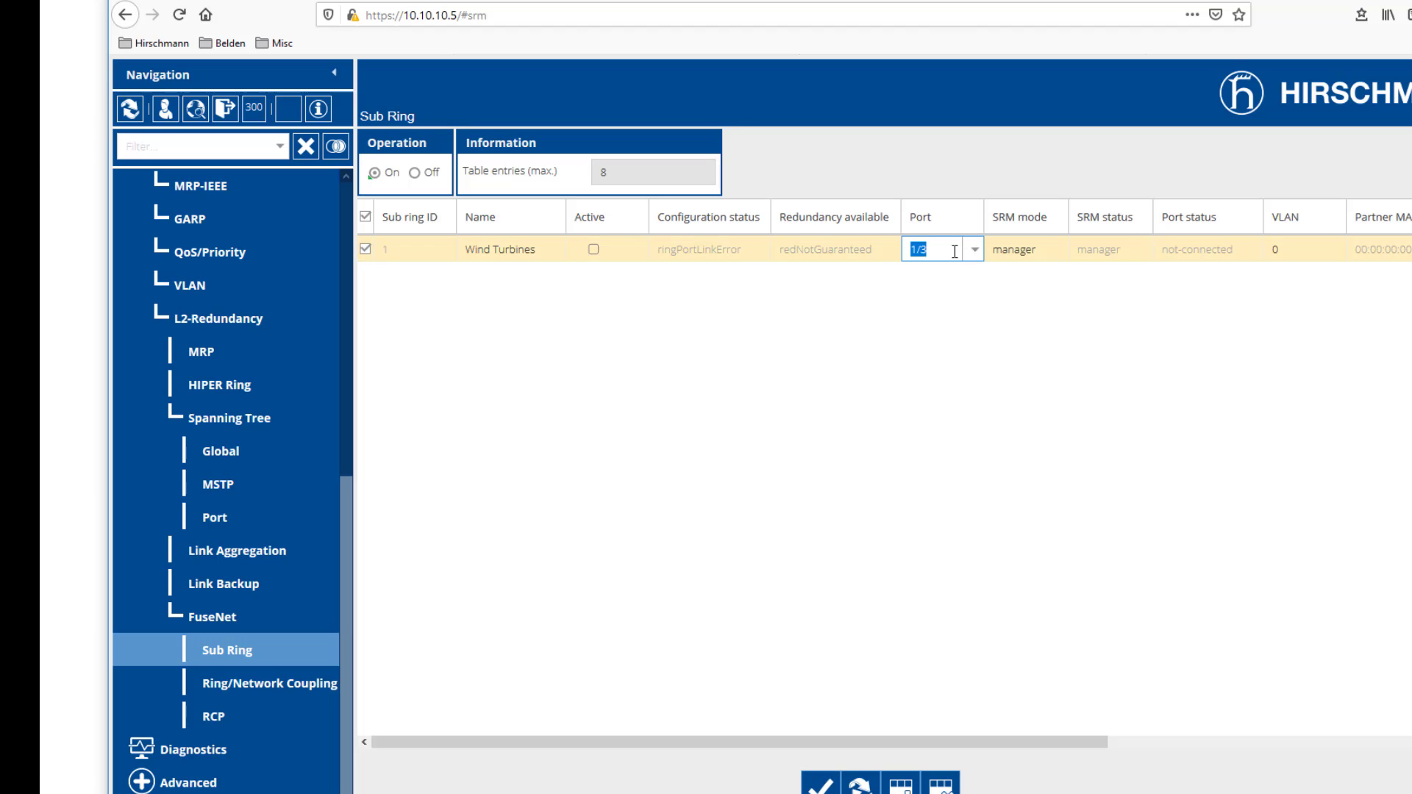
click(976, 254)
click(943, 330)
- Set the Wind Turbines VLAN to 30 and create a second sub ring entry
click(1287, 251)
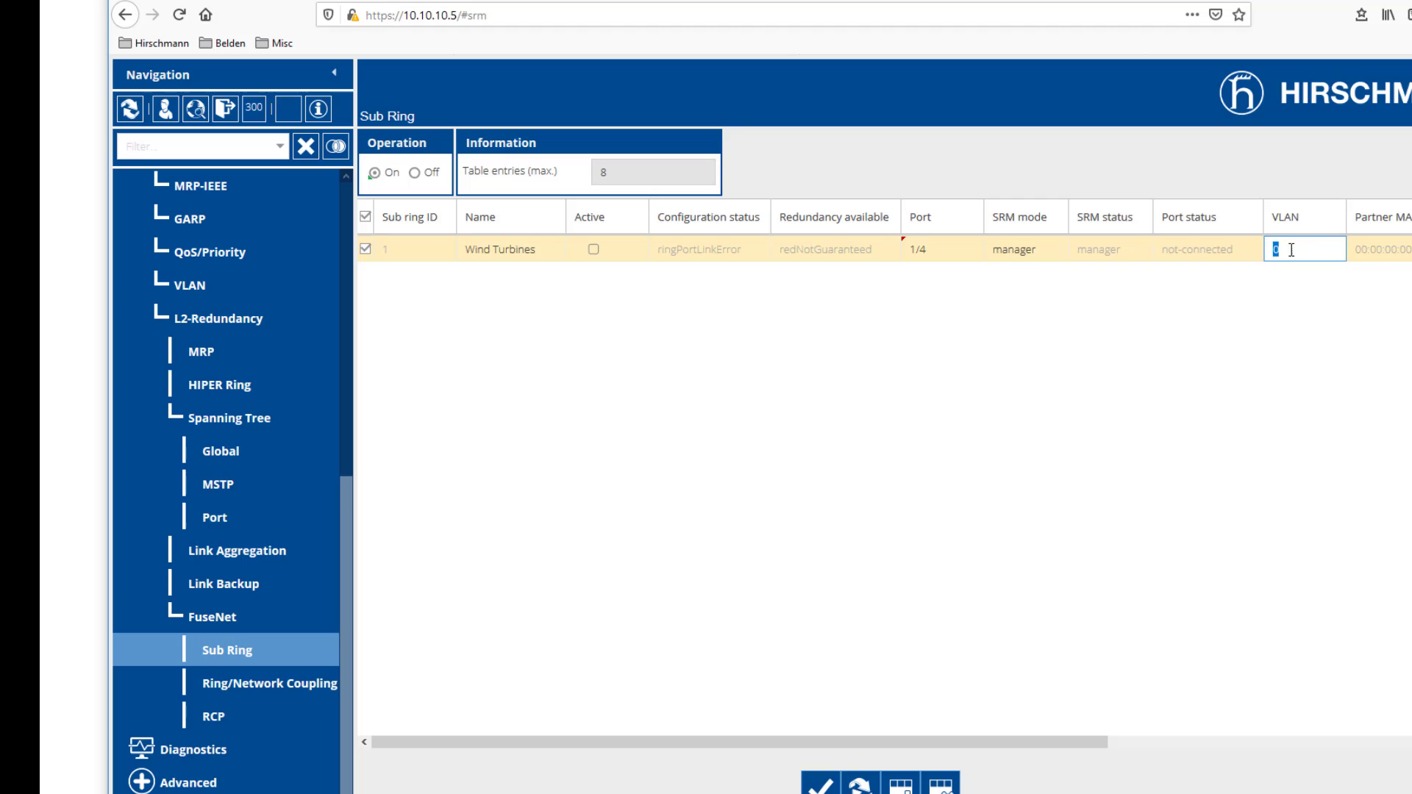
text(40)
drag(1002, 0, 1064, 42)
key(BackSpace)
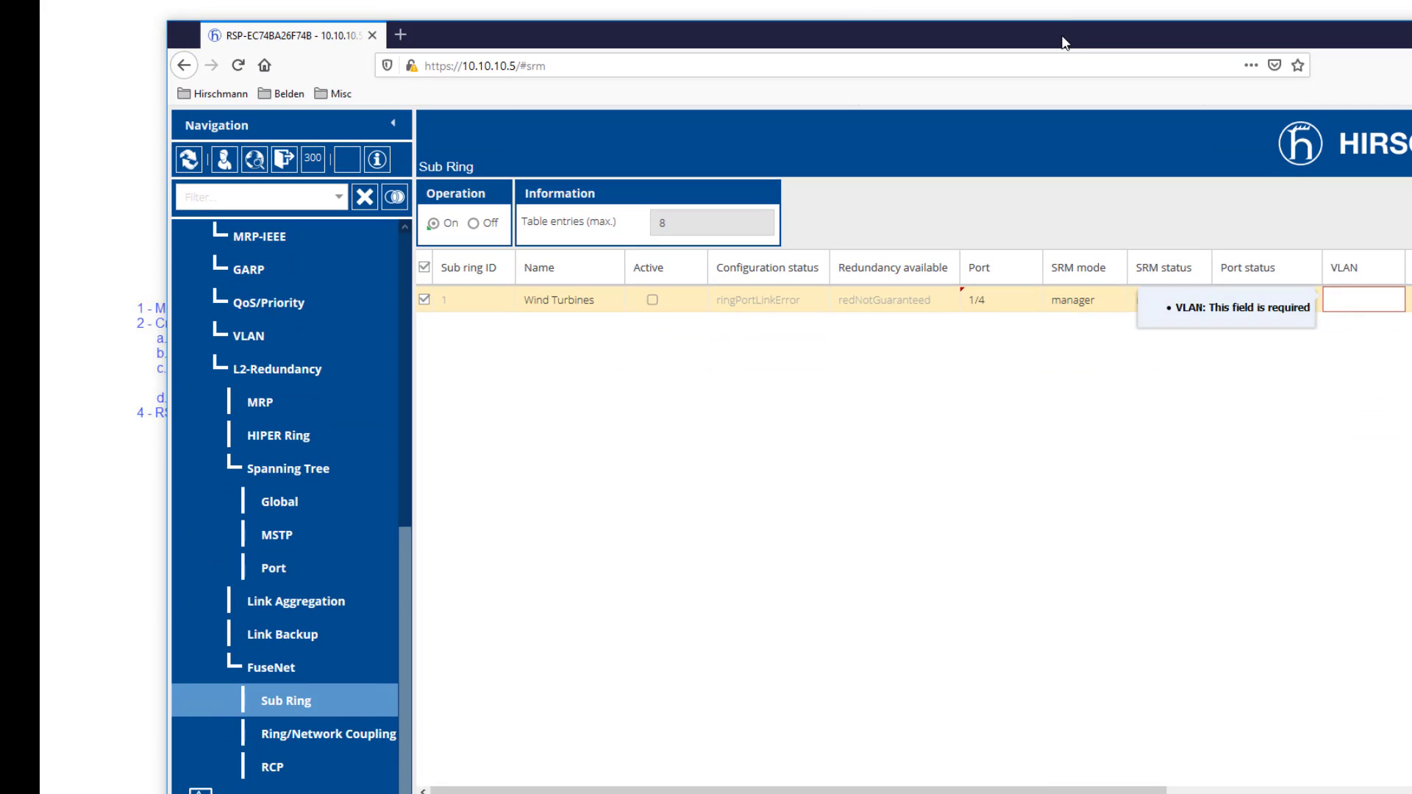
text(30)
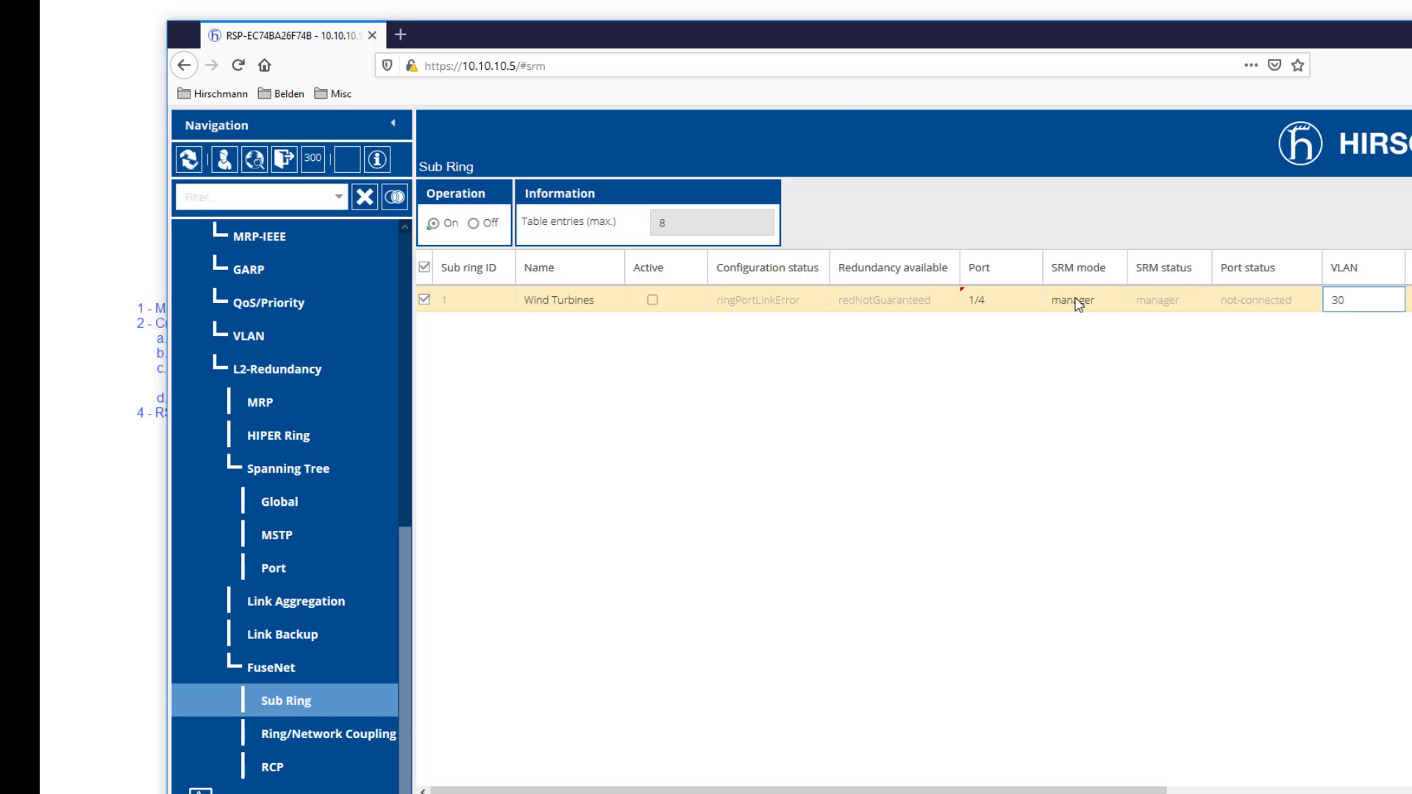
key(Return)
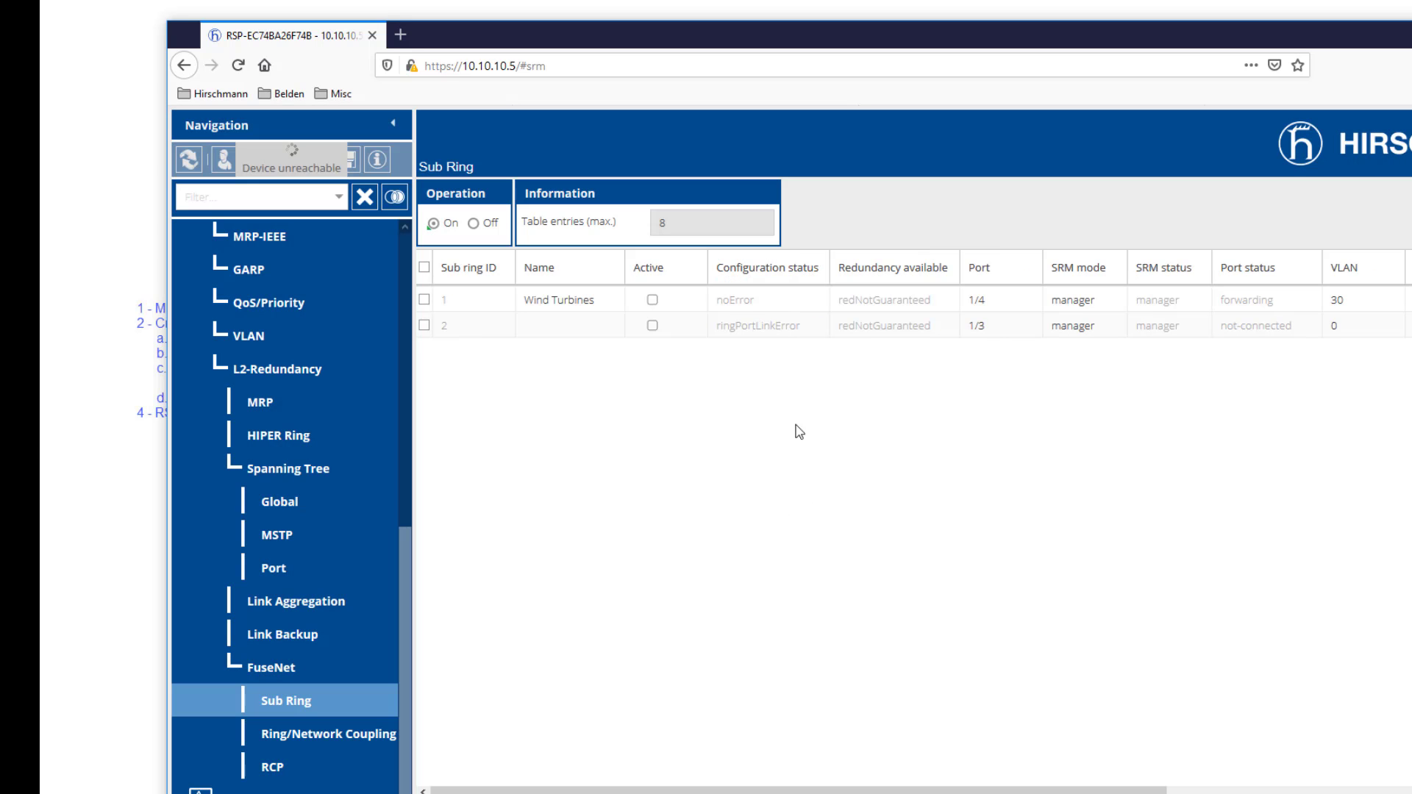
click(581, 326)
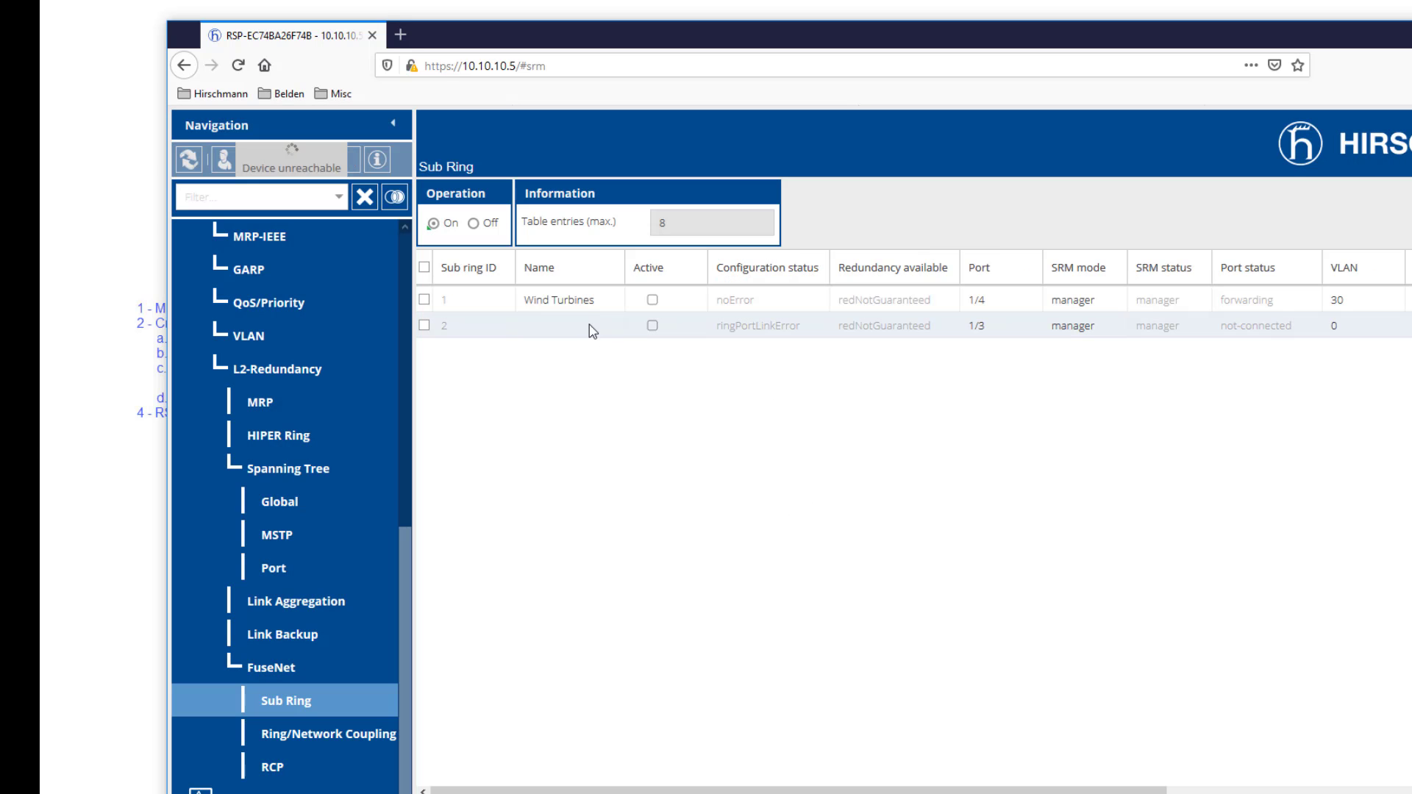
double_click(587, 326)
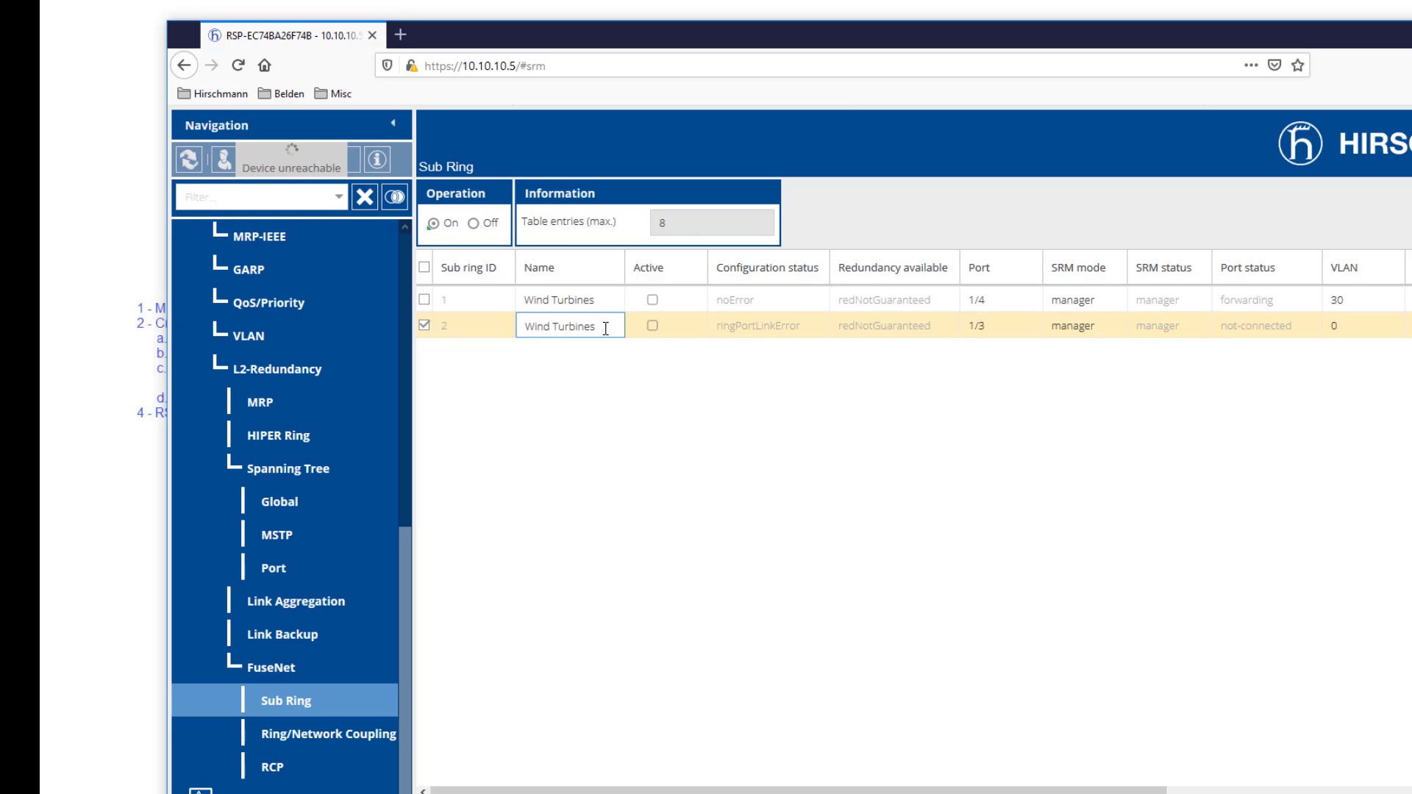
- Rename sub ring 2 to 'Solar Panels' and give it VLAN 40
triple_click(603, 326)
text(Solar Panels)
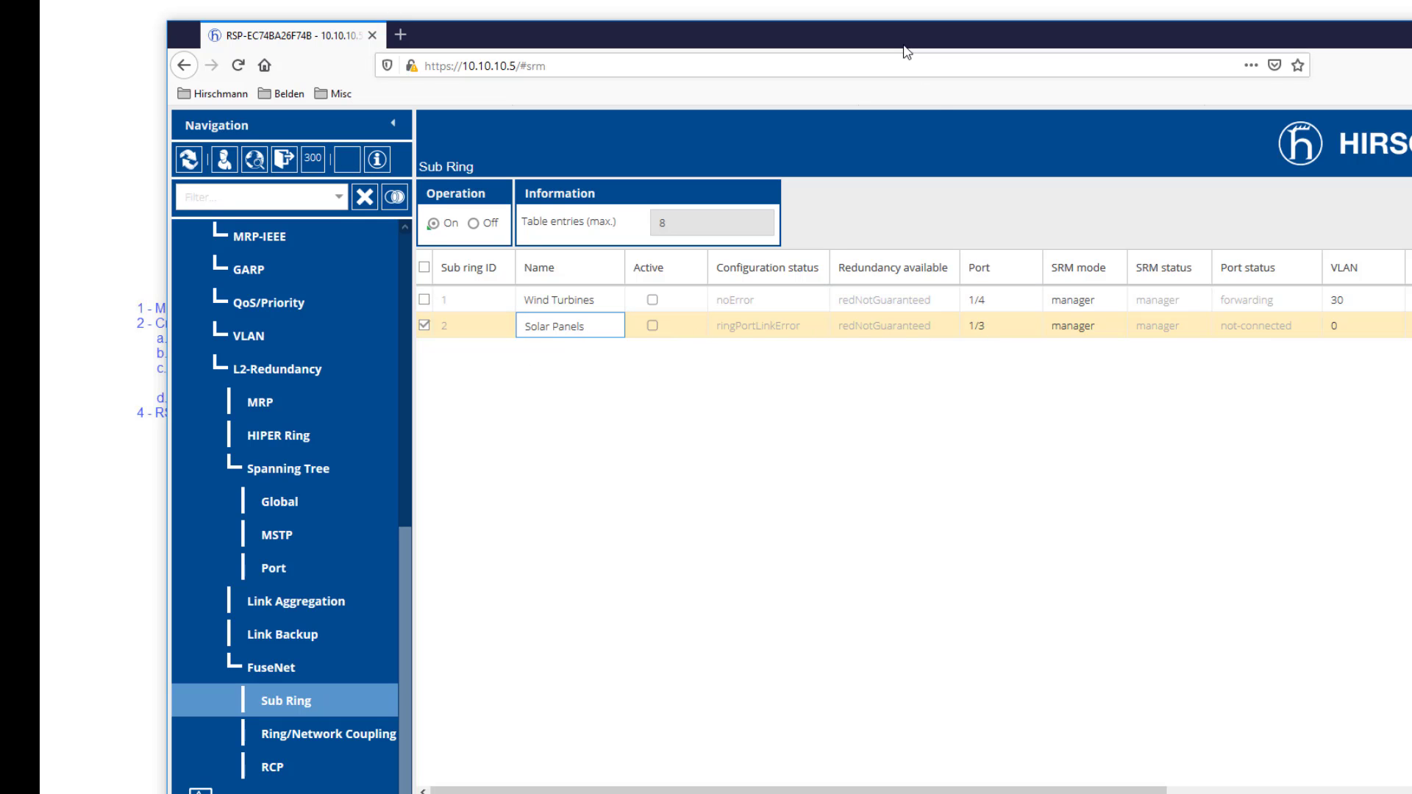
drag(895, 41, 838, 7)
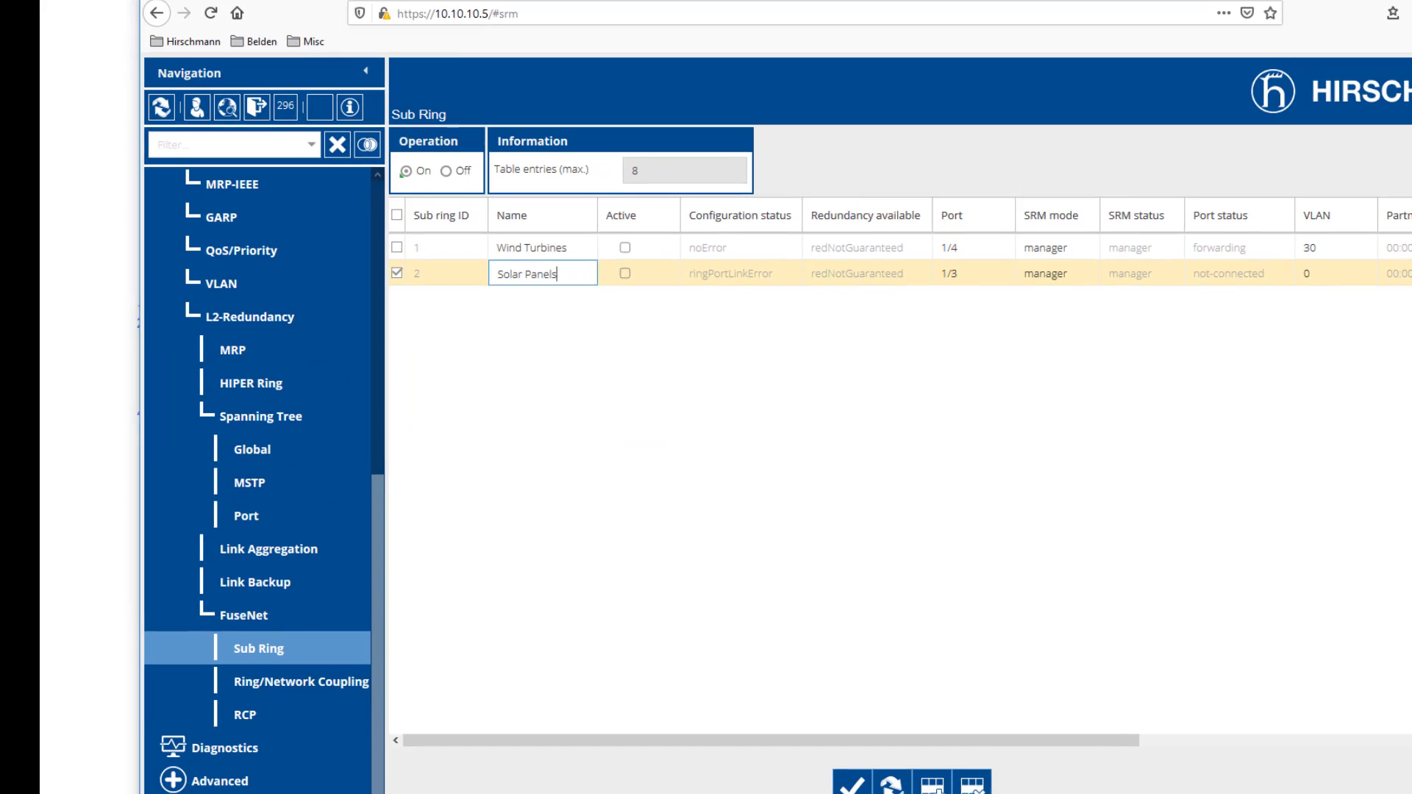
click(1312, 265)
text(40)
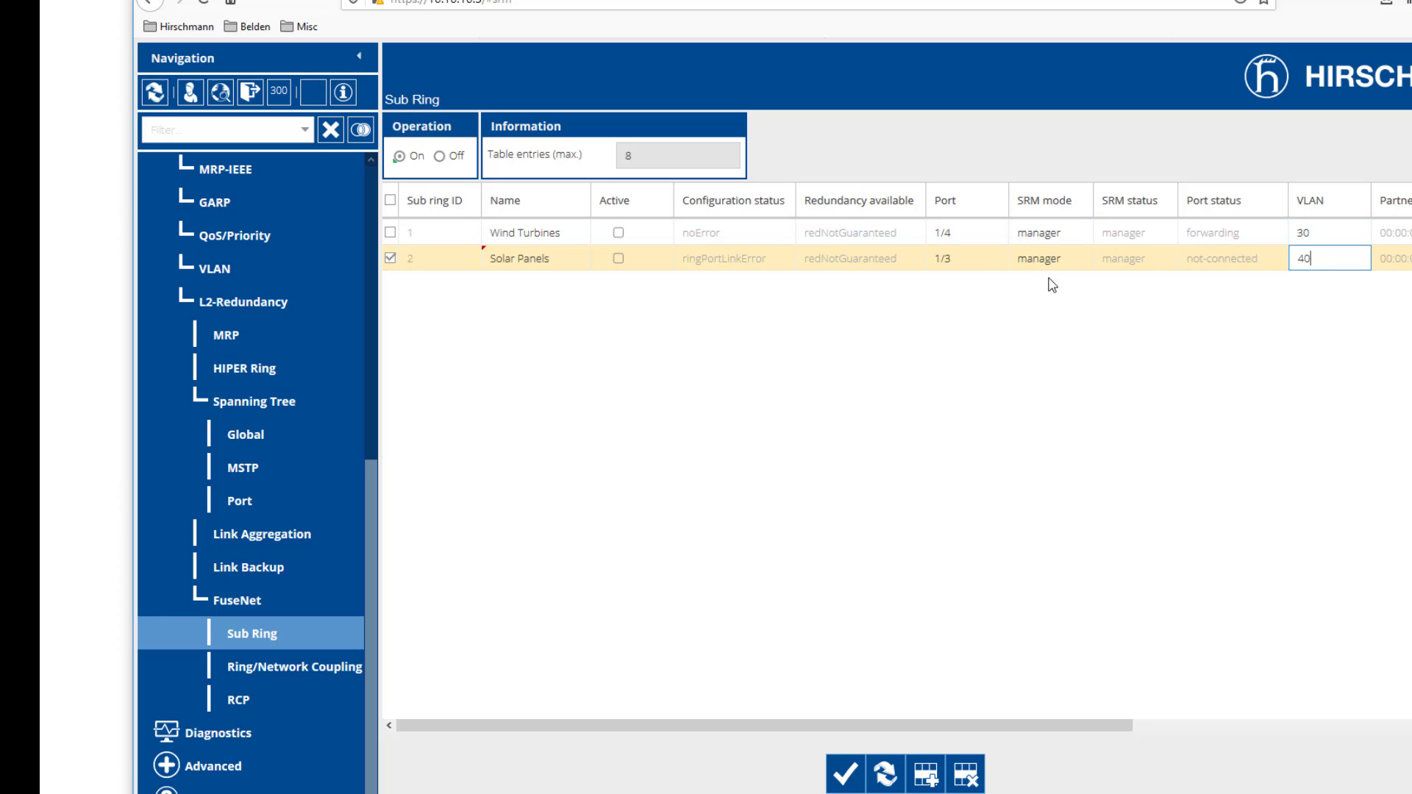
click(847, 777)
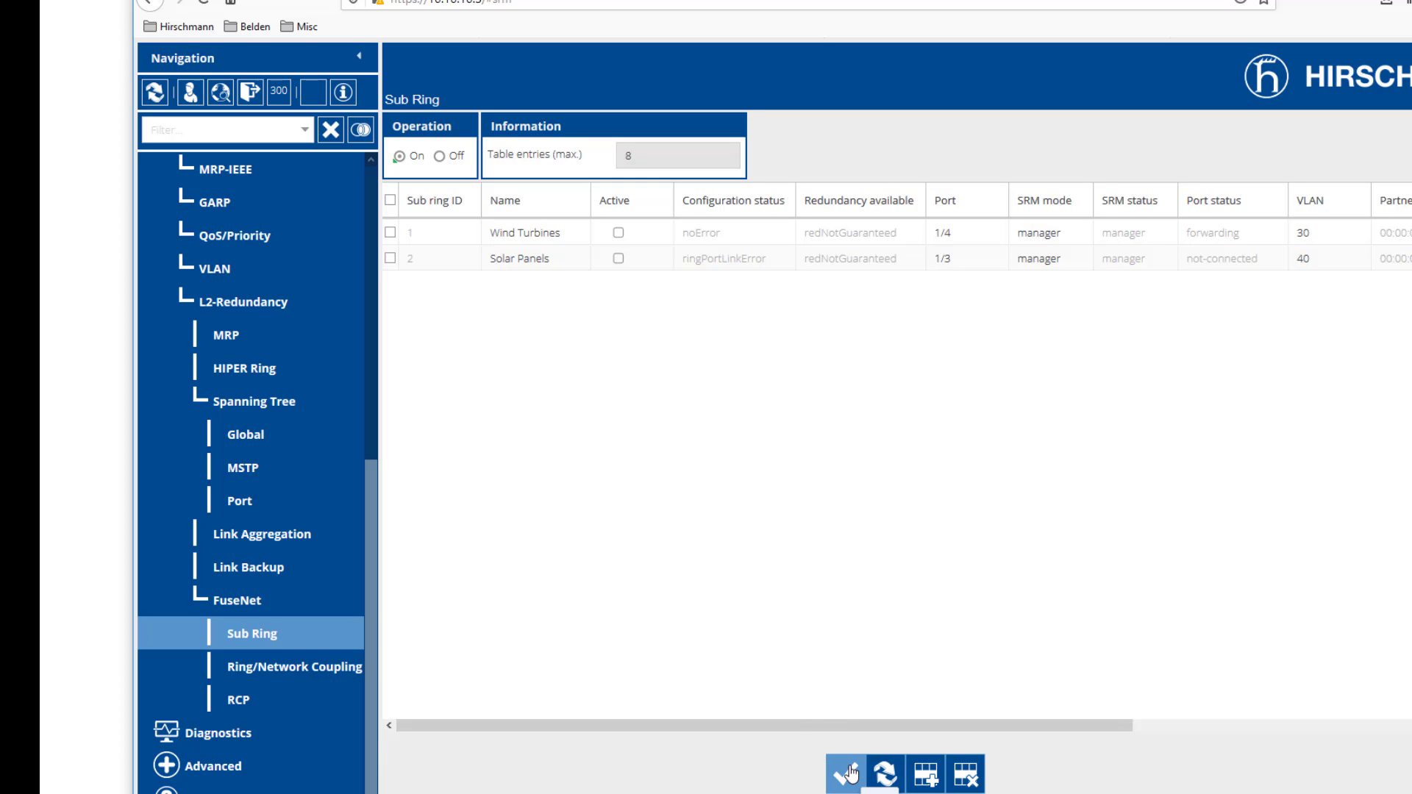
- Mark both Wind Turbines and Solar Panels sub rings Active and write the changes
click(619, 234)
click(618, 259)
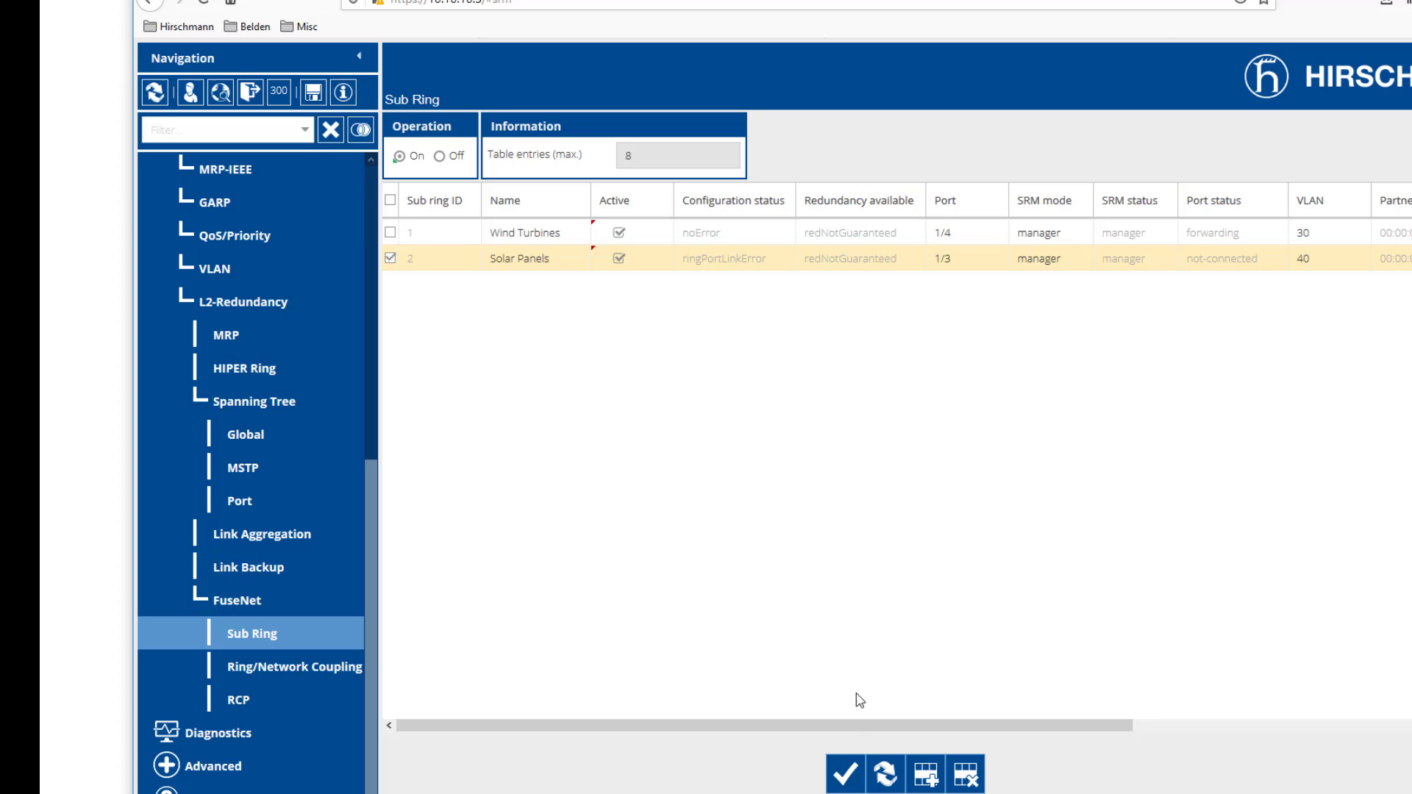
click(845, 783)
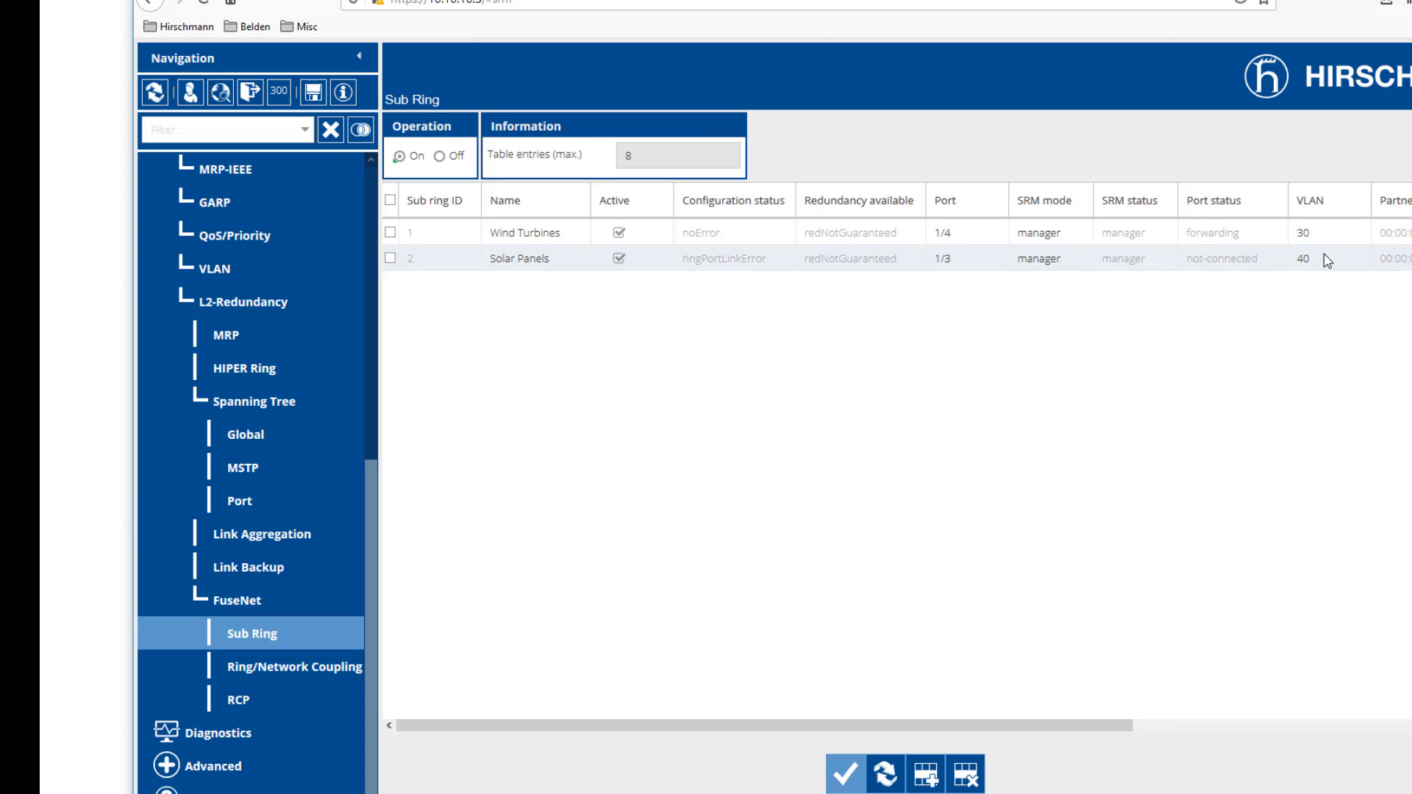
- Review the MRP and Sub Ring pages, then go to Spanning Tree > Port
click(243, 336)
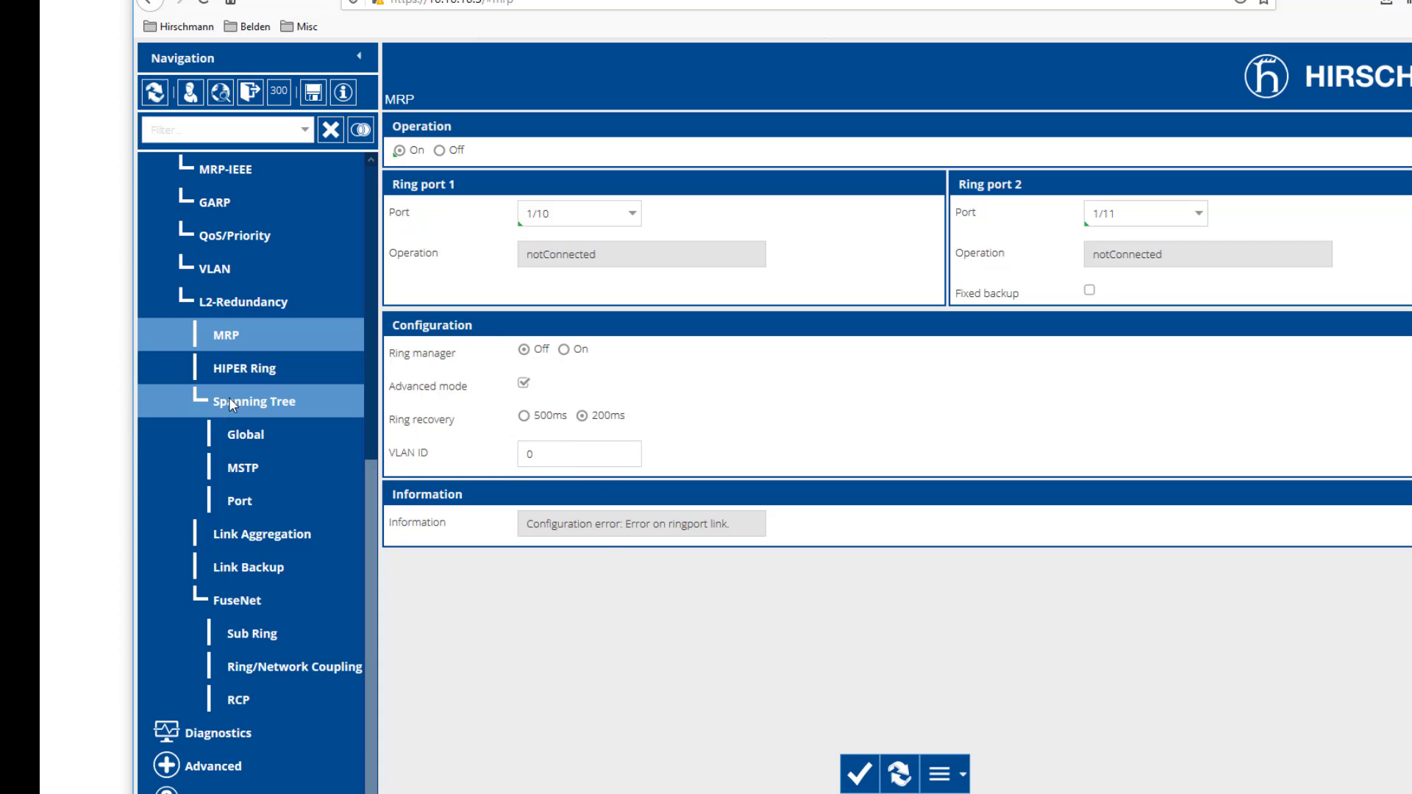
click(248, 633)
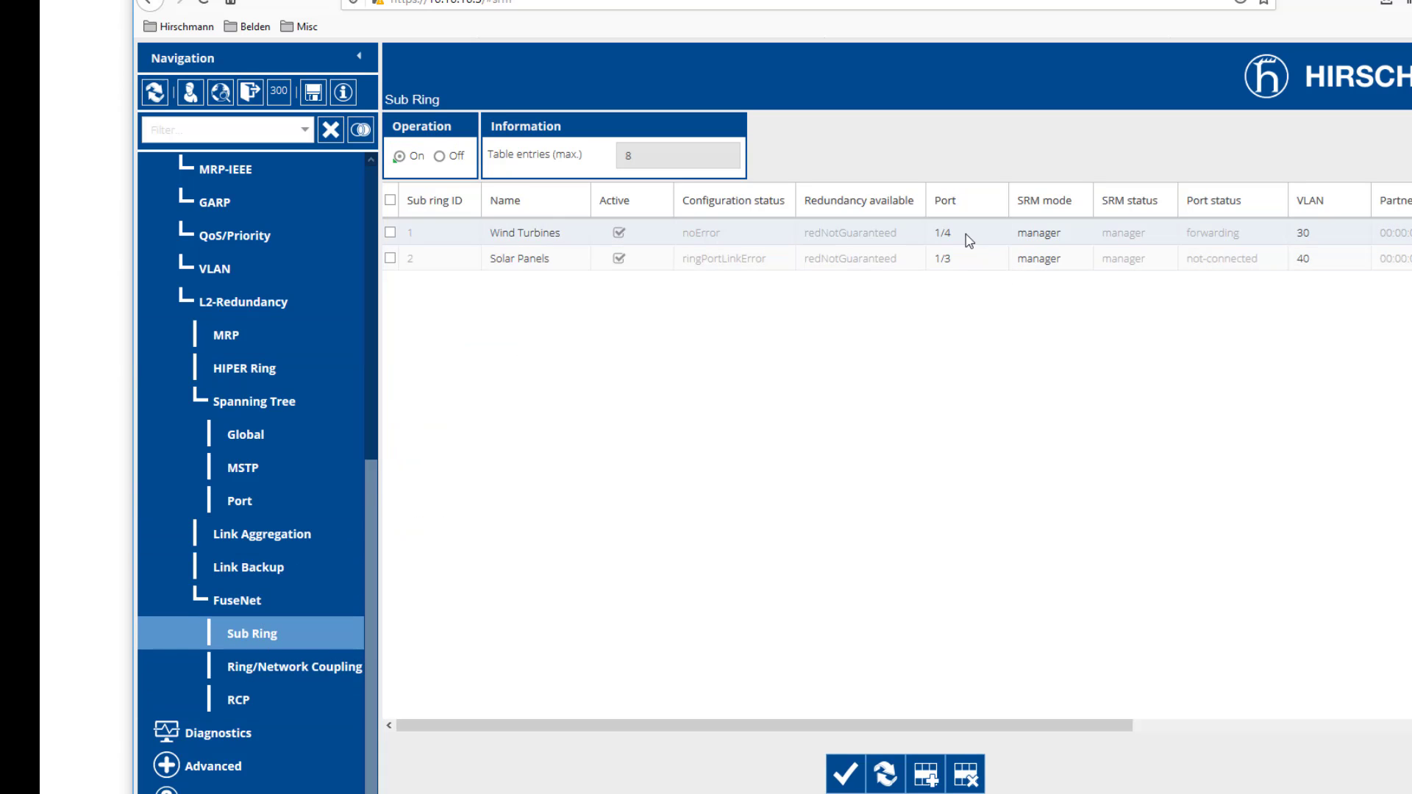
click(250, 501)
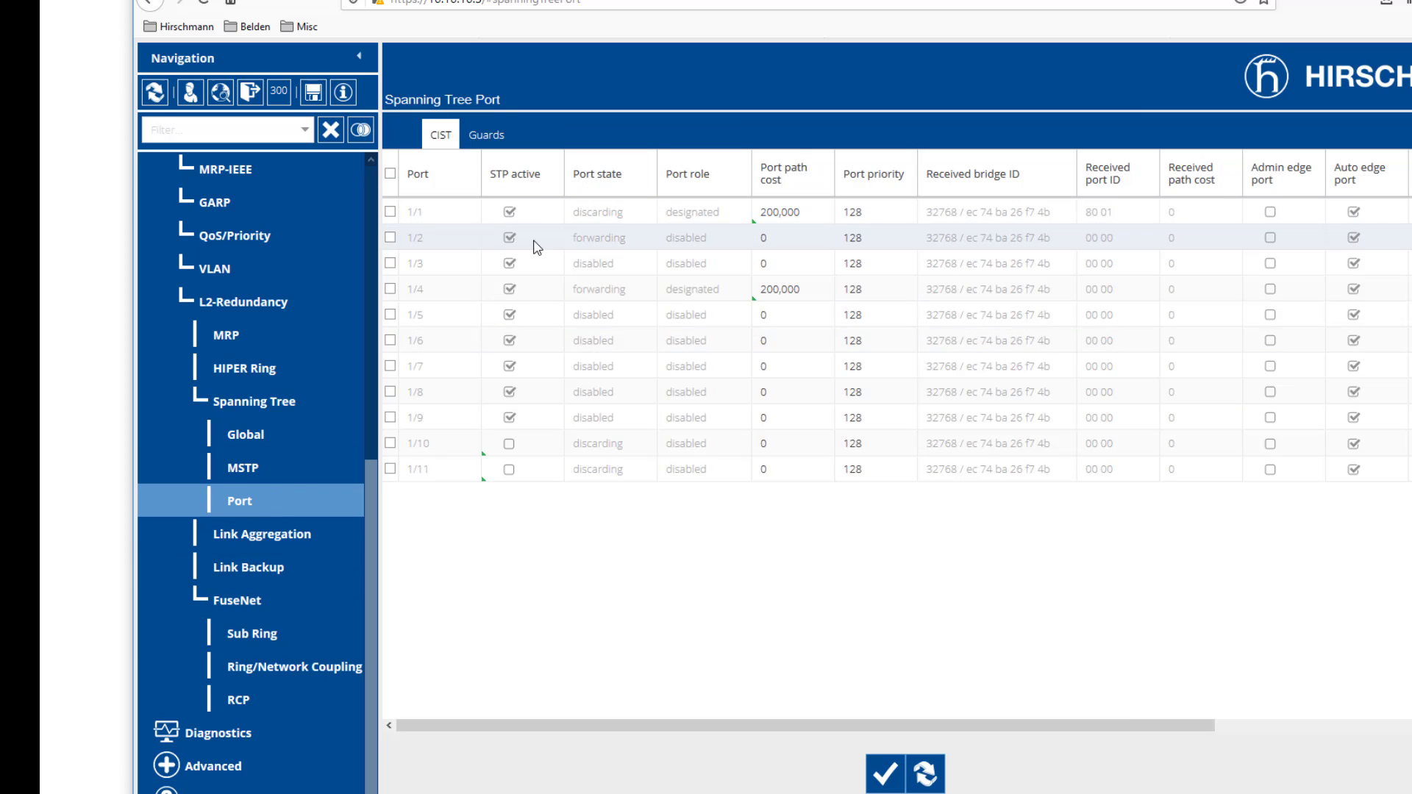
- Disable STP on ports 1/1–1/4, re-enable it on 1/10 and 1/11, and apply
click(509, 263)
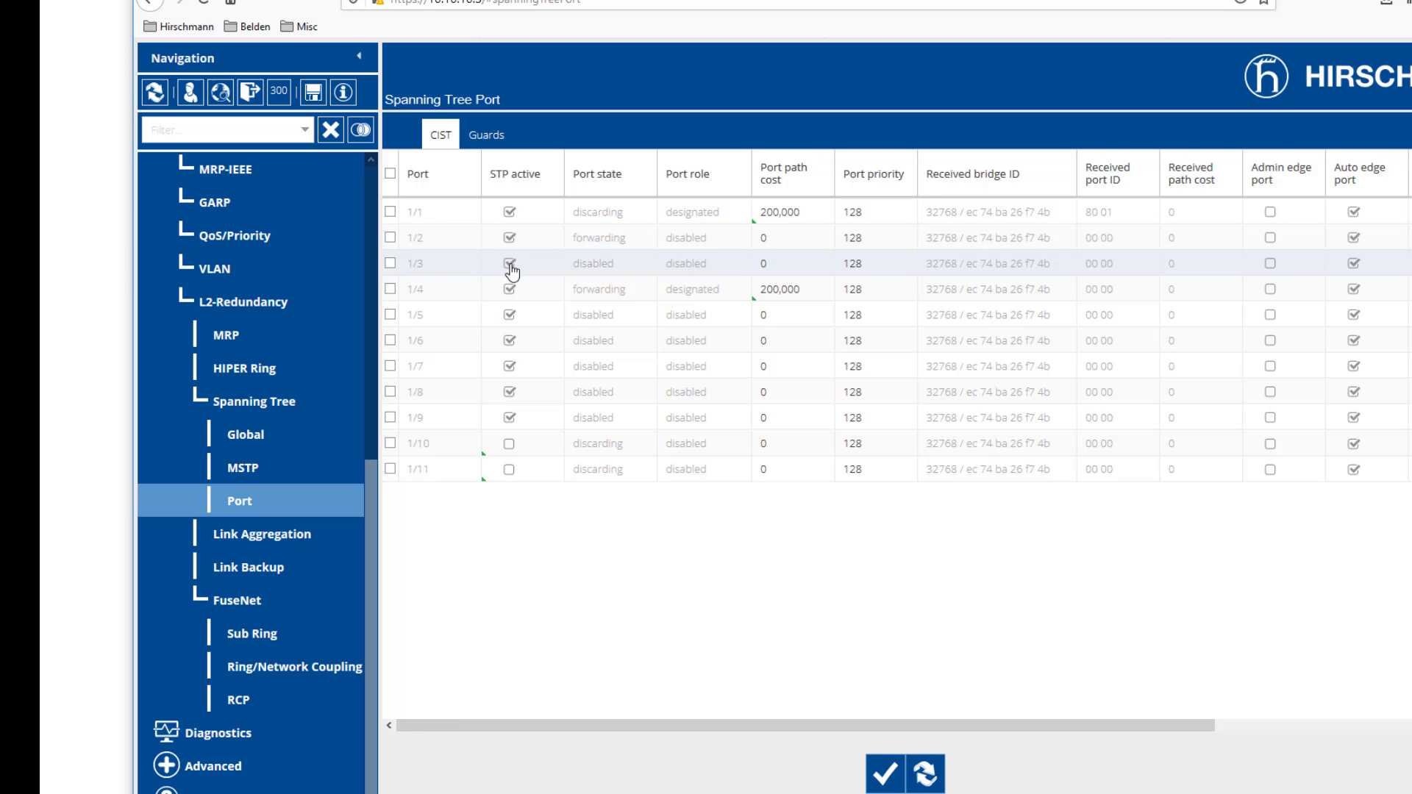
click(509, 289)
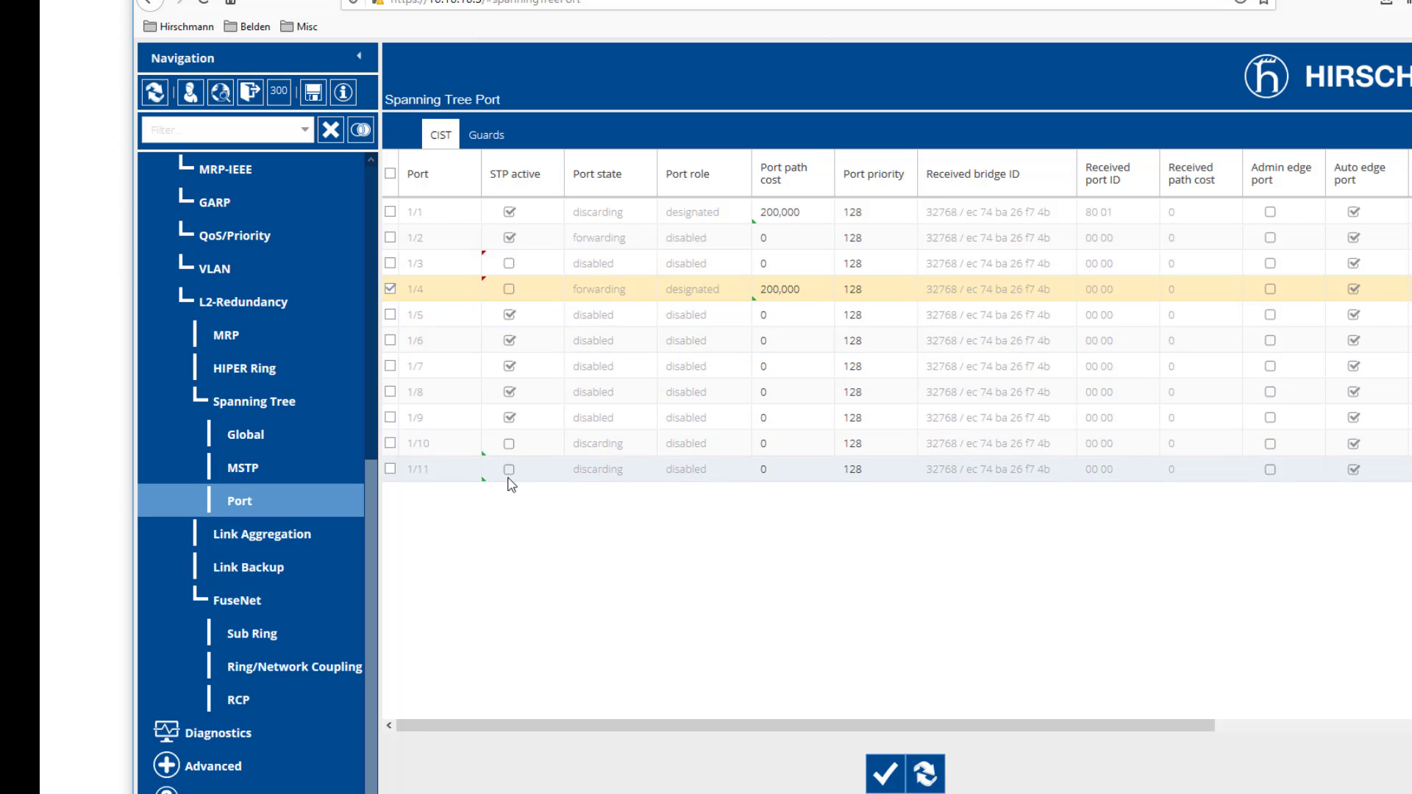
click(509, 444)
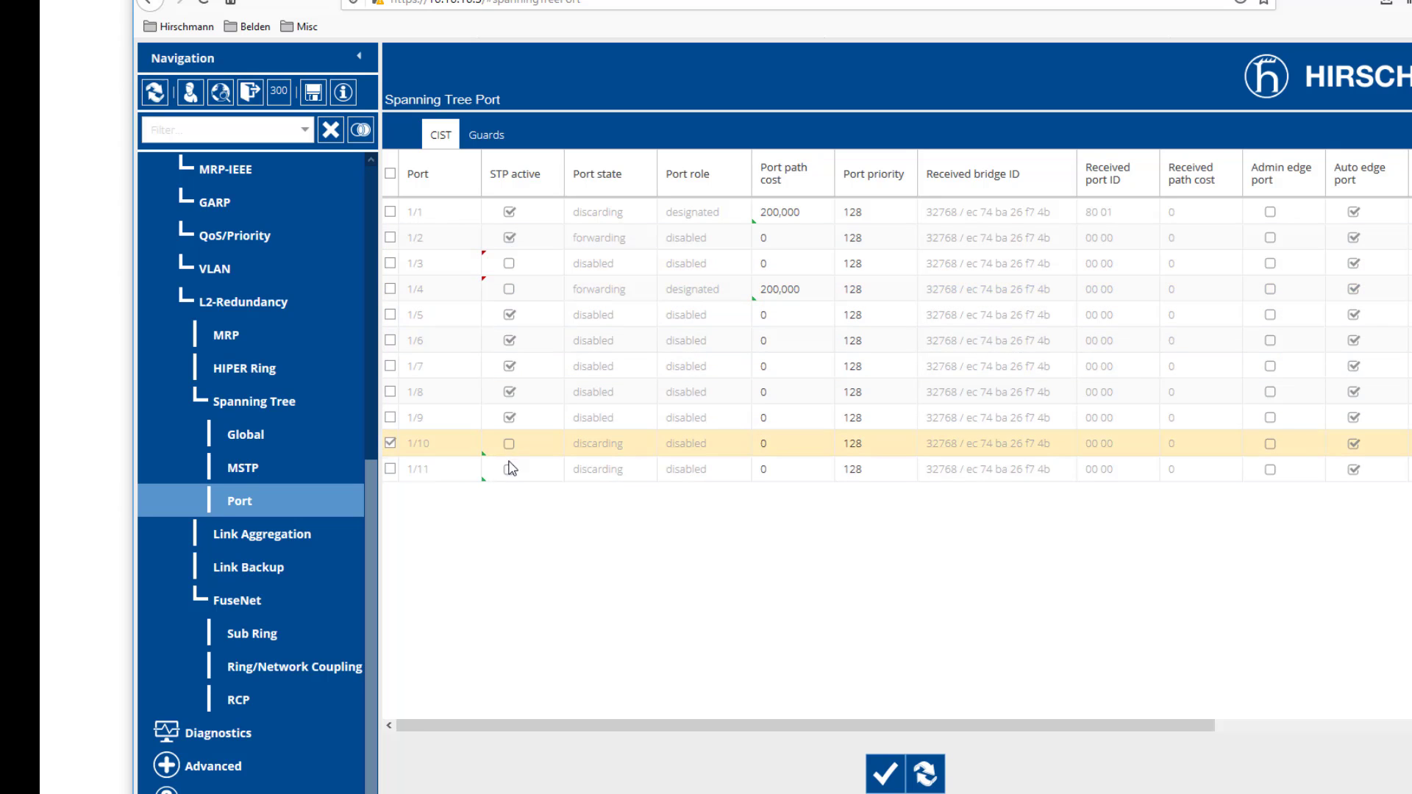
click(509, 469)
click(509, 456)
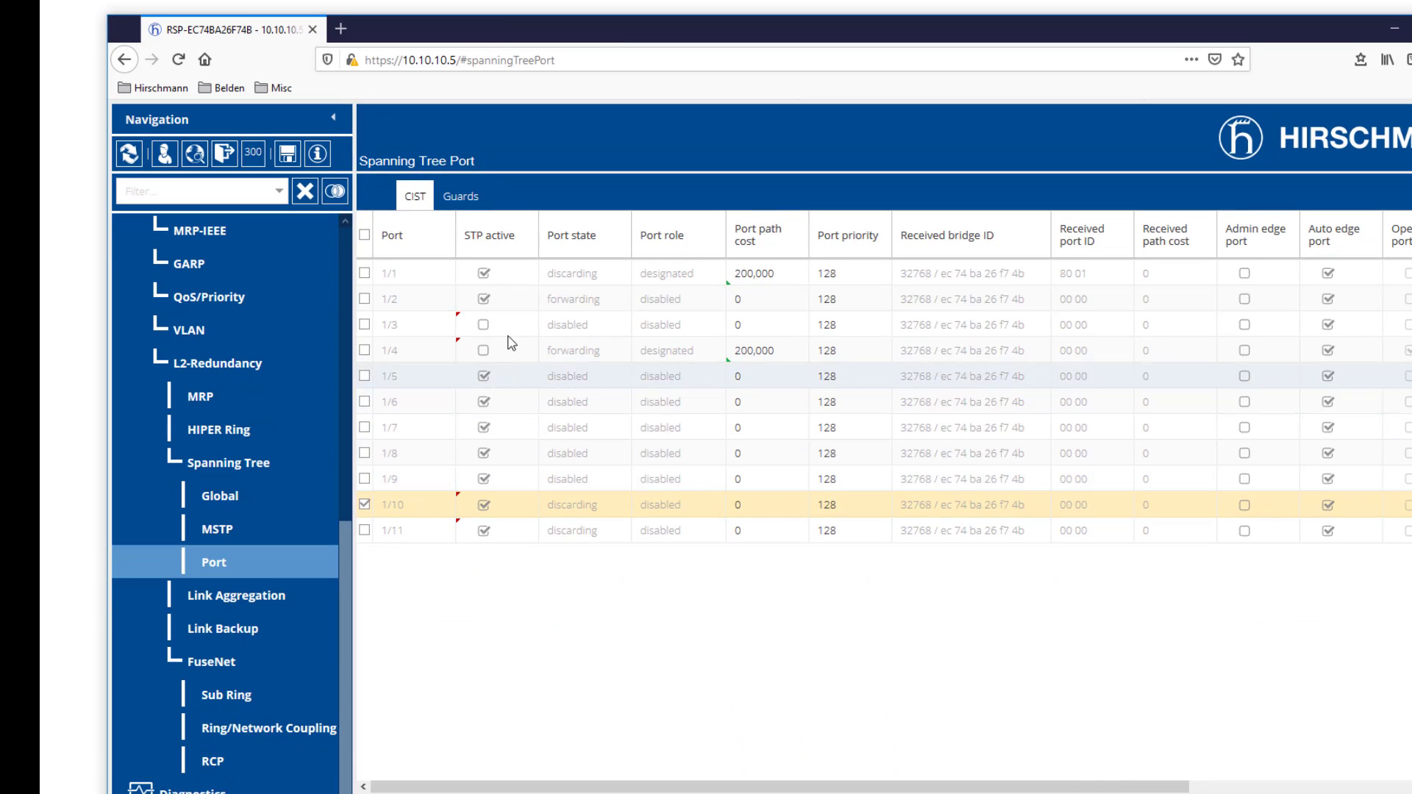
click(484, 301)
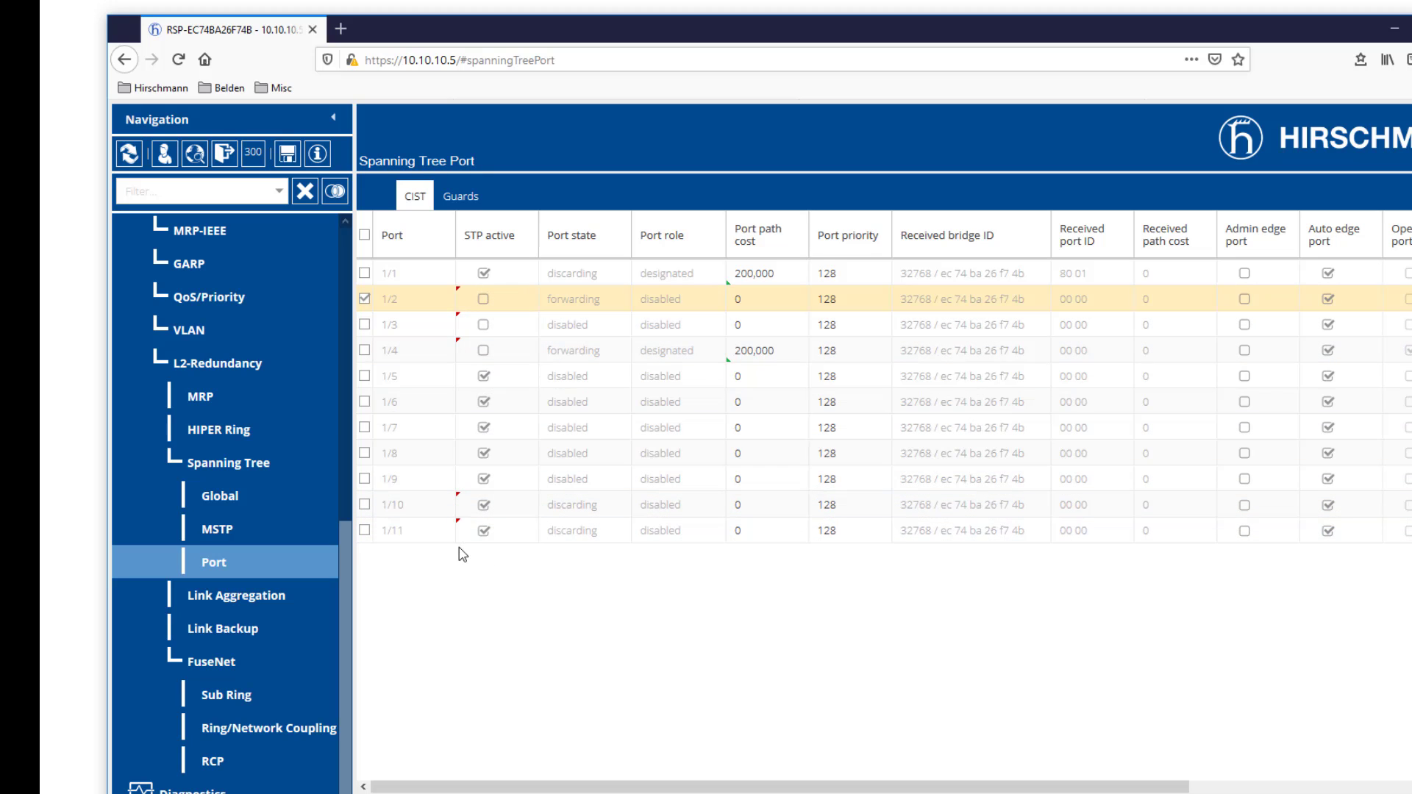
click(485, 273)
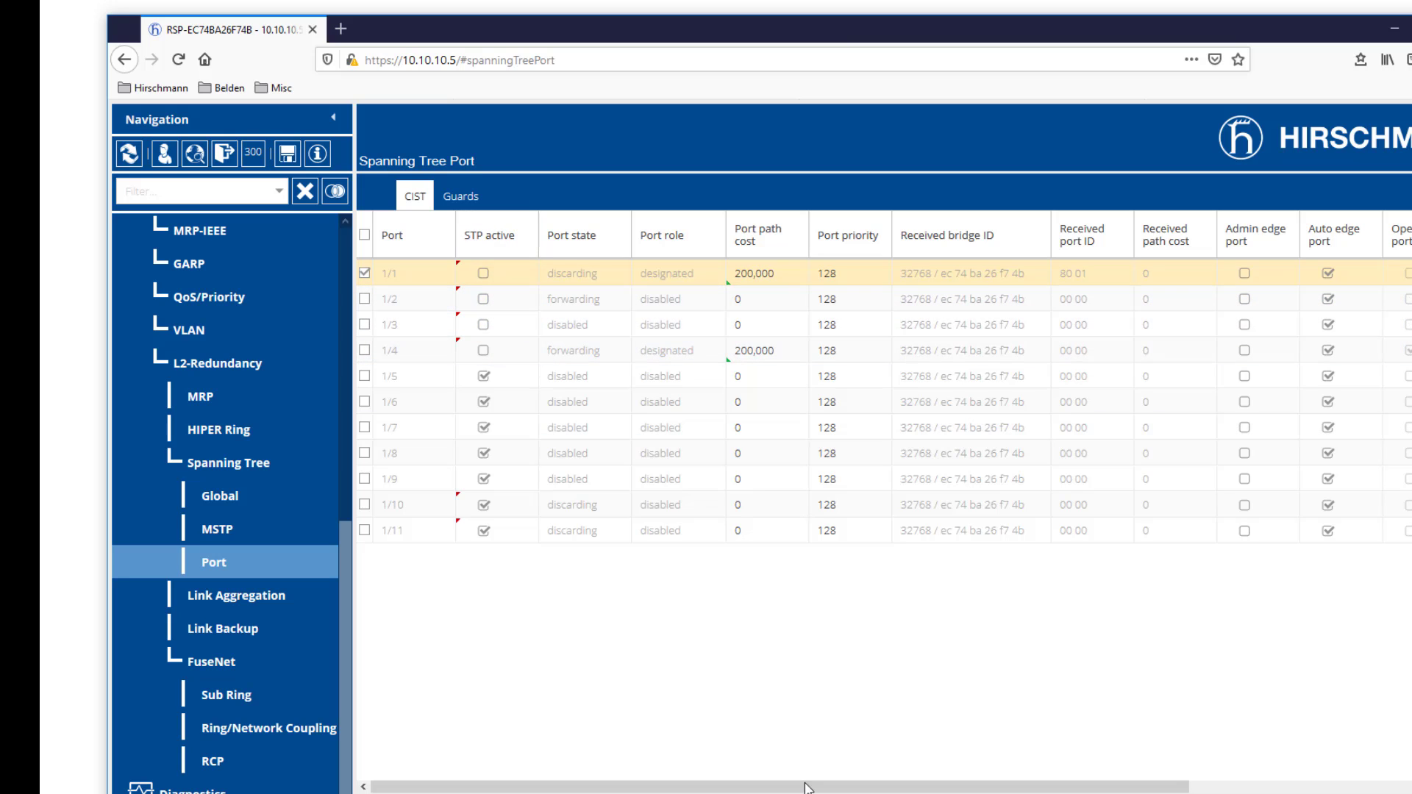
click(288, 153)
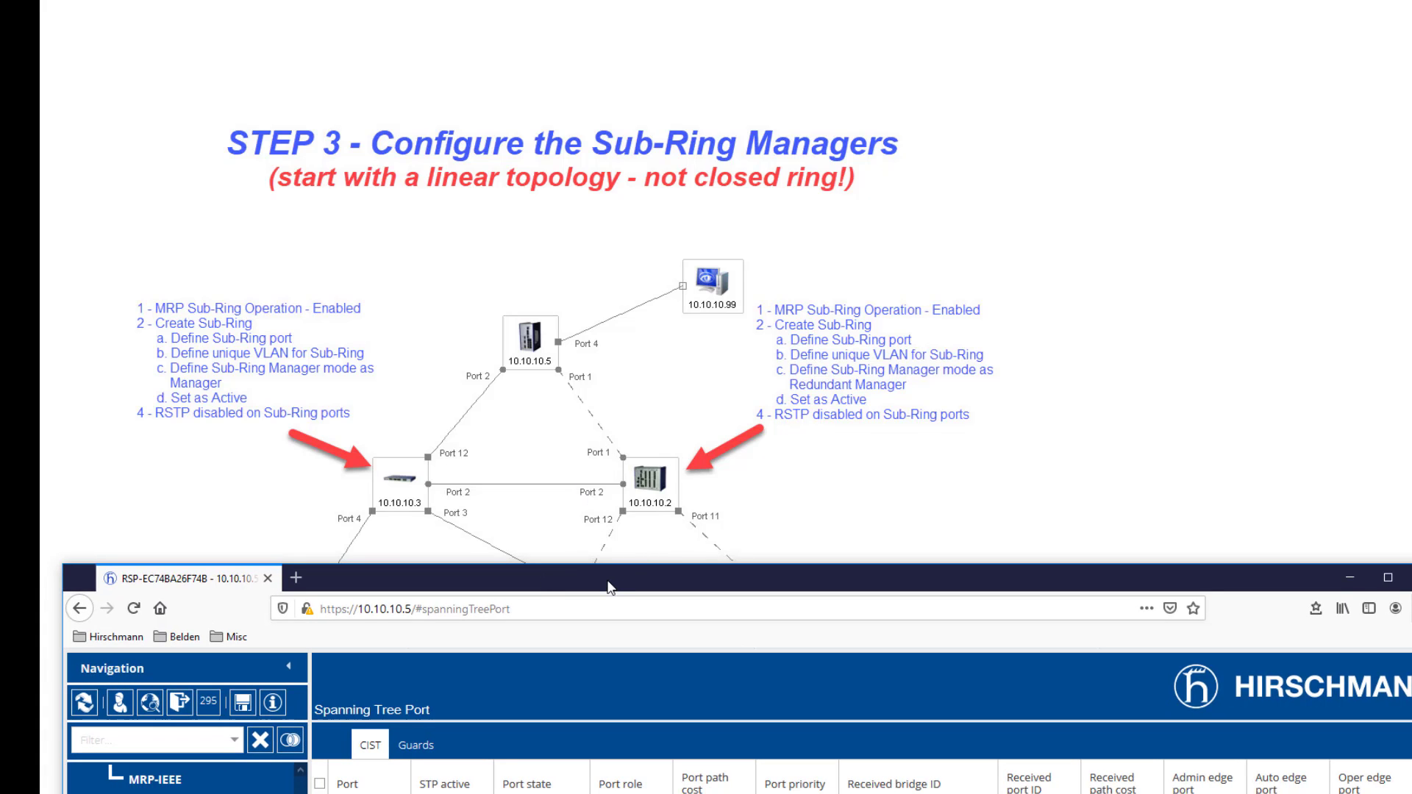
- On the FuseNet Sub Ring page, set the Wind Turbines sub-ring's SRM mode to redundantManager
drag(607, 586, 663, 88)
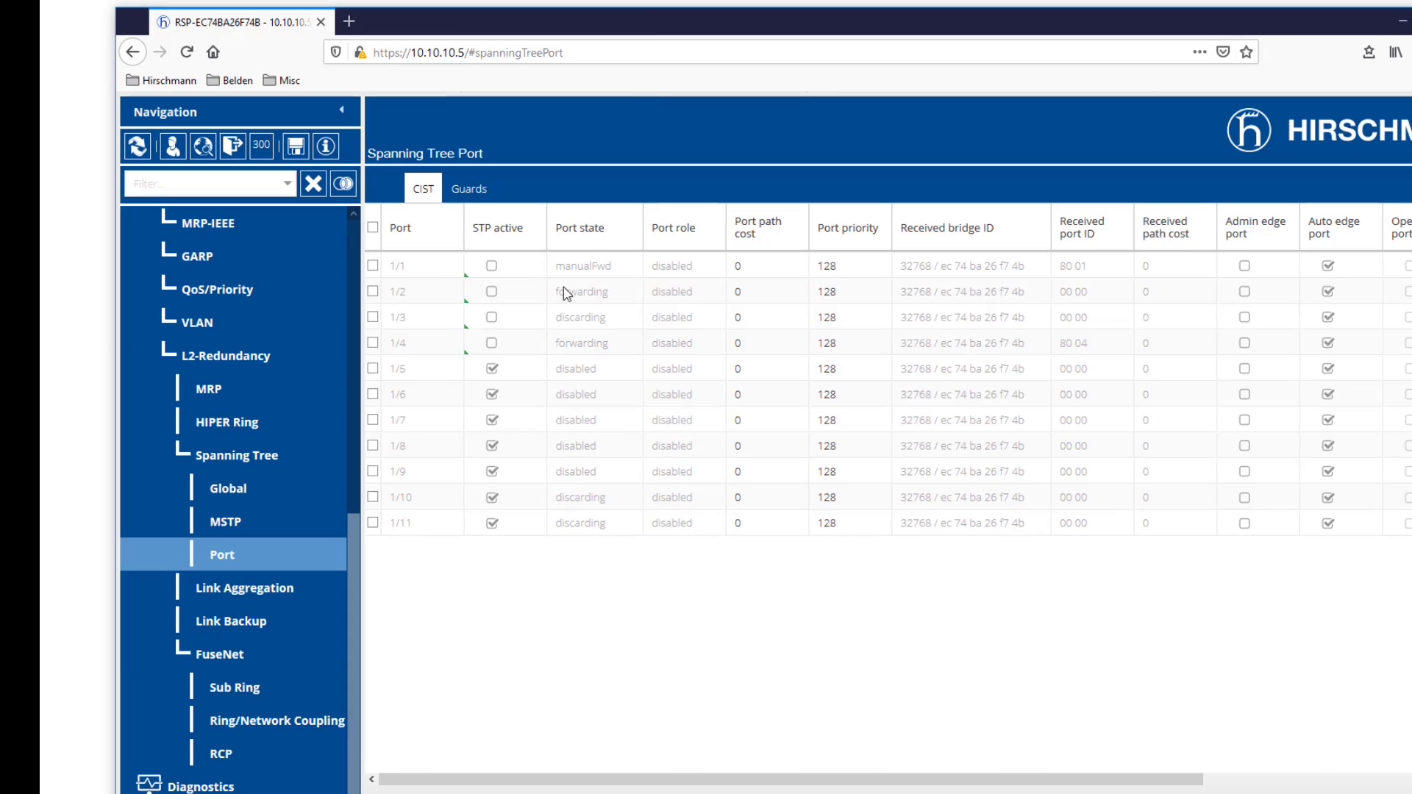
click(275, 688)
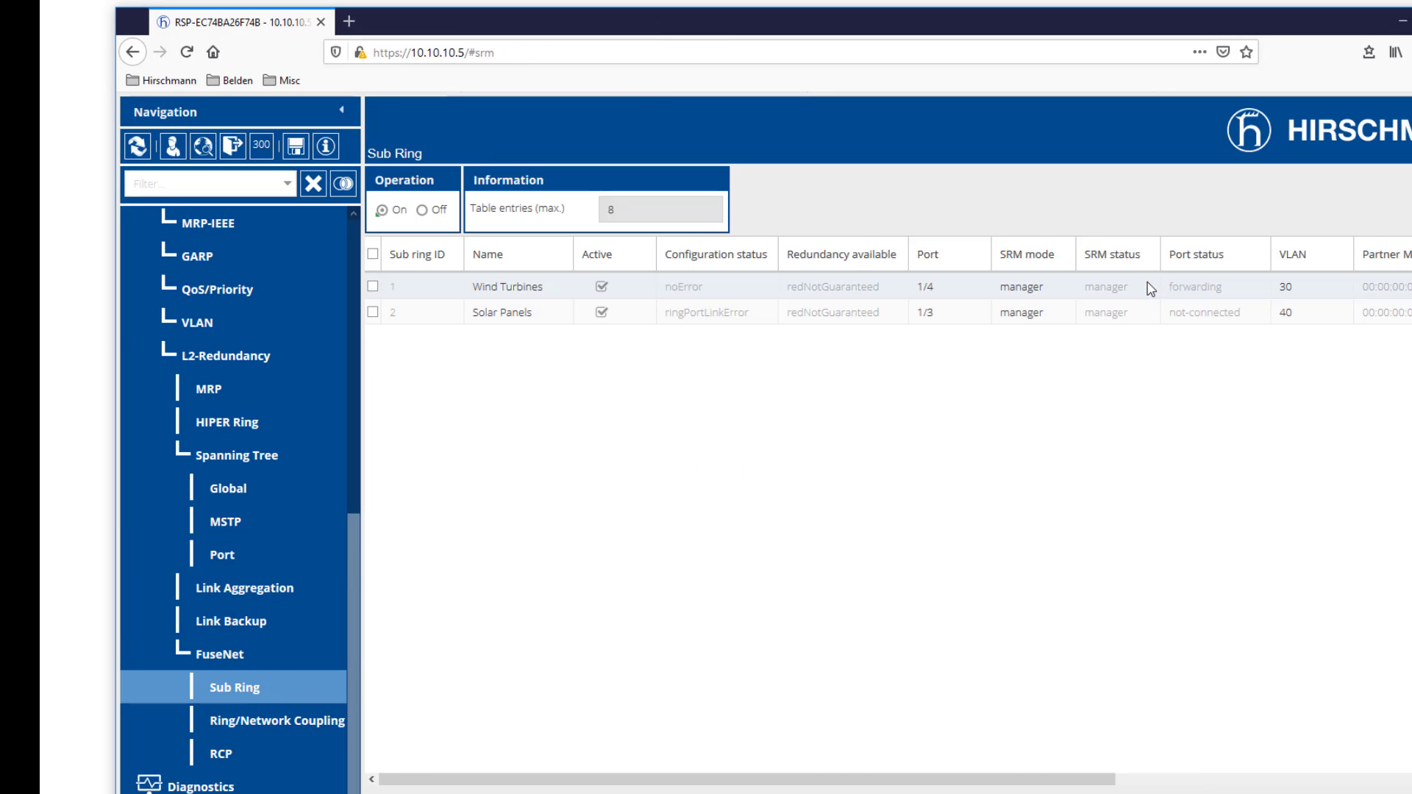
click(1118, 288)
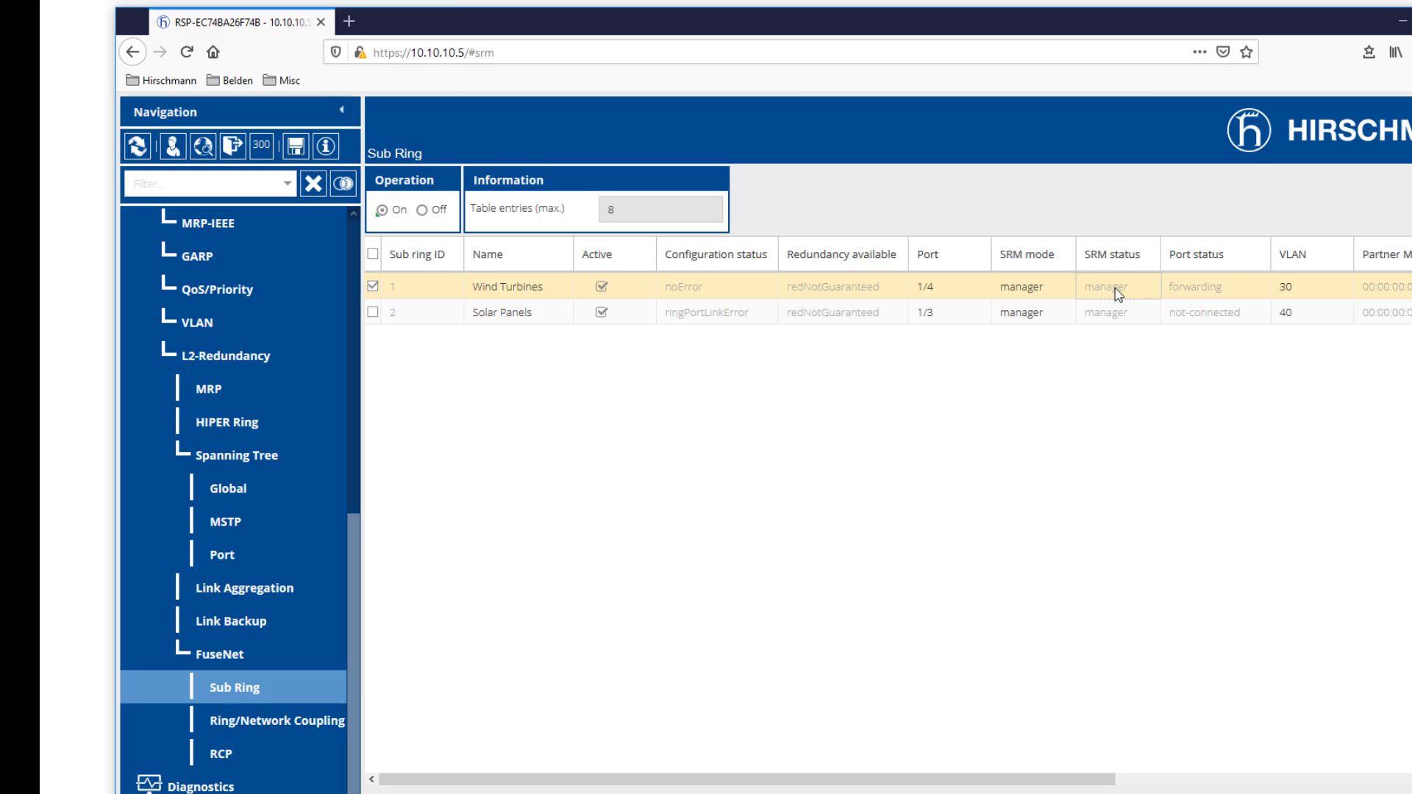
click(1056, 287)
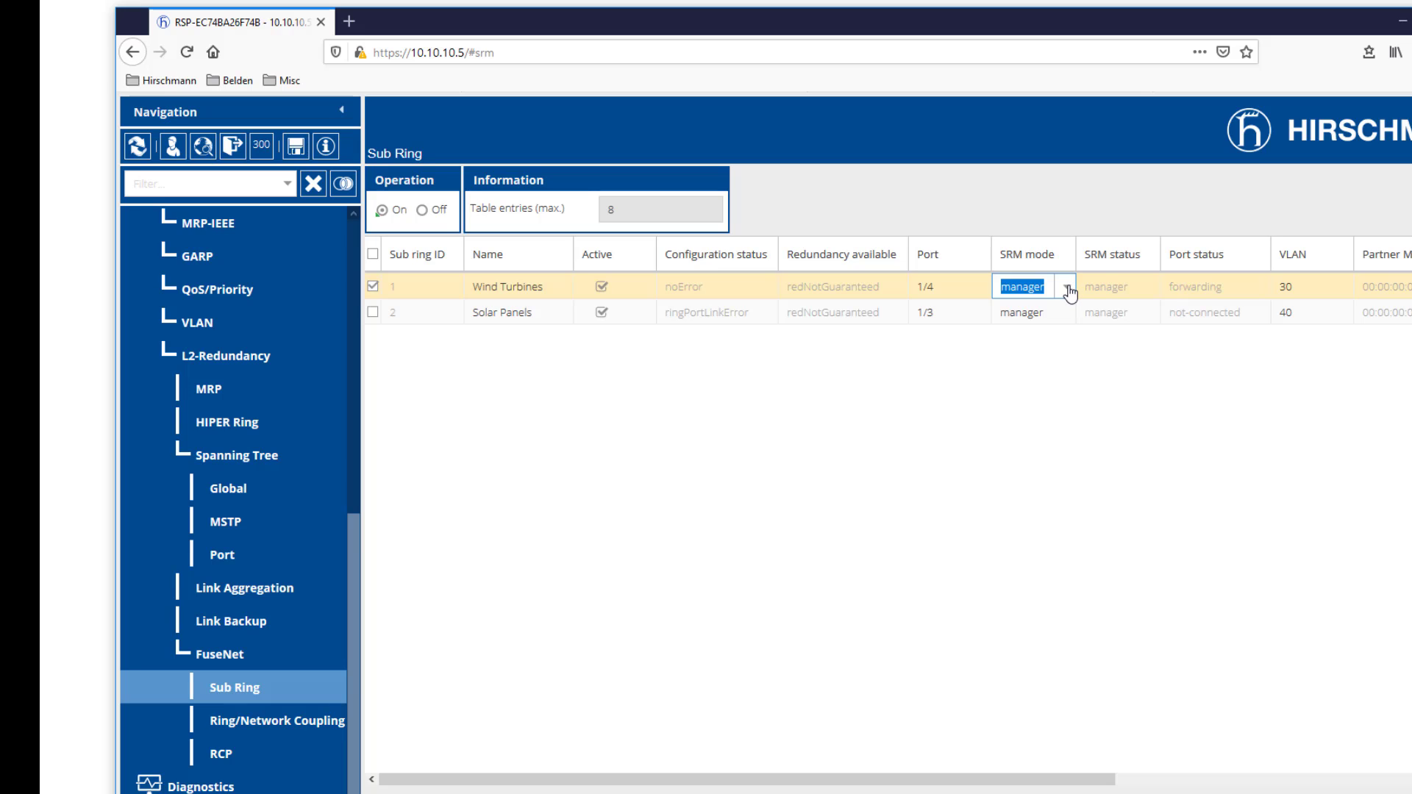
click(1067, 288)
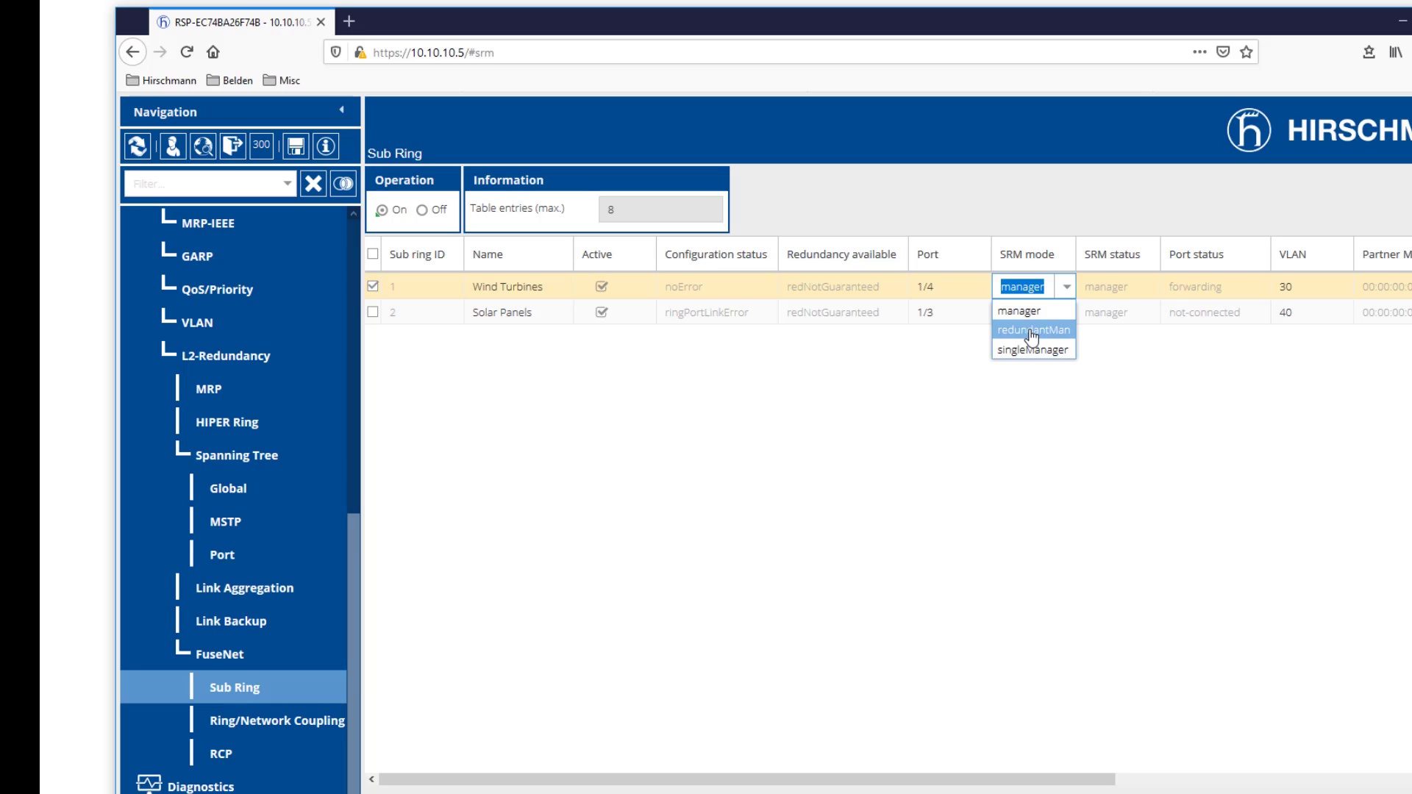
click(1031, 331)
- Set Solar Panels to redundantManager too, apply, and return to Spanning Tree > Port
click(1059, 314)
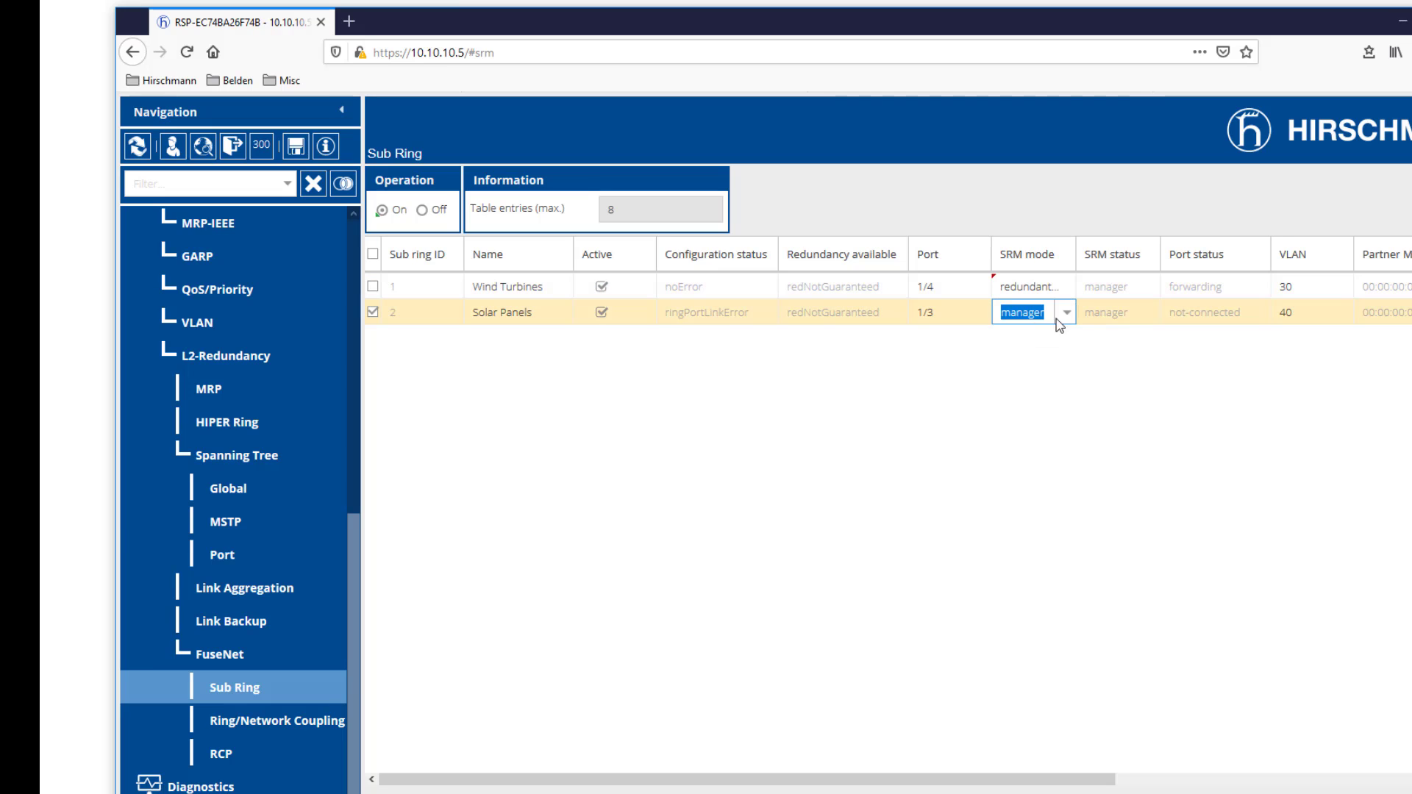
click(1067, 315)
click(1033, 356)
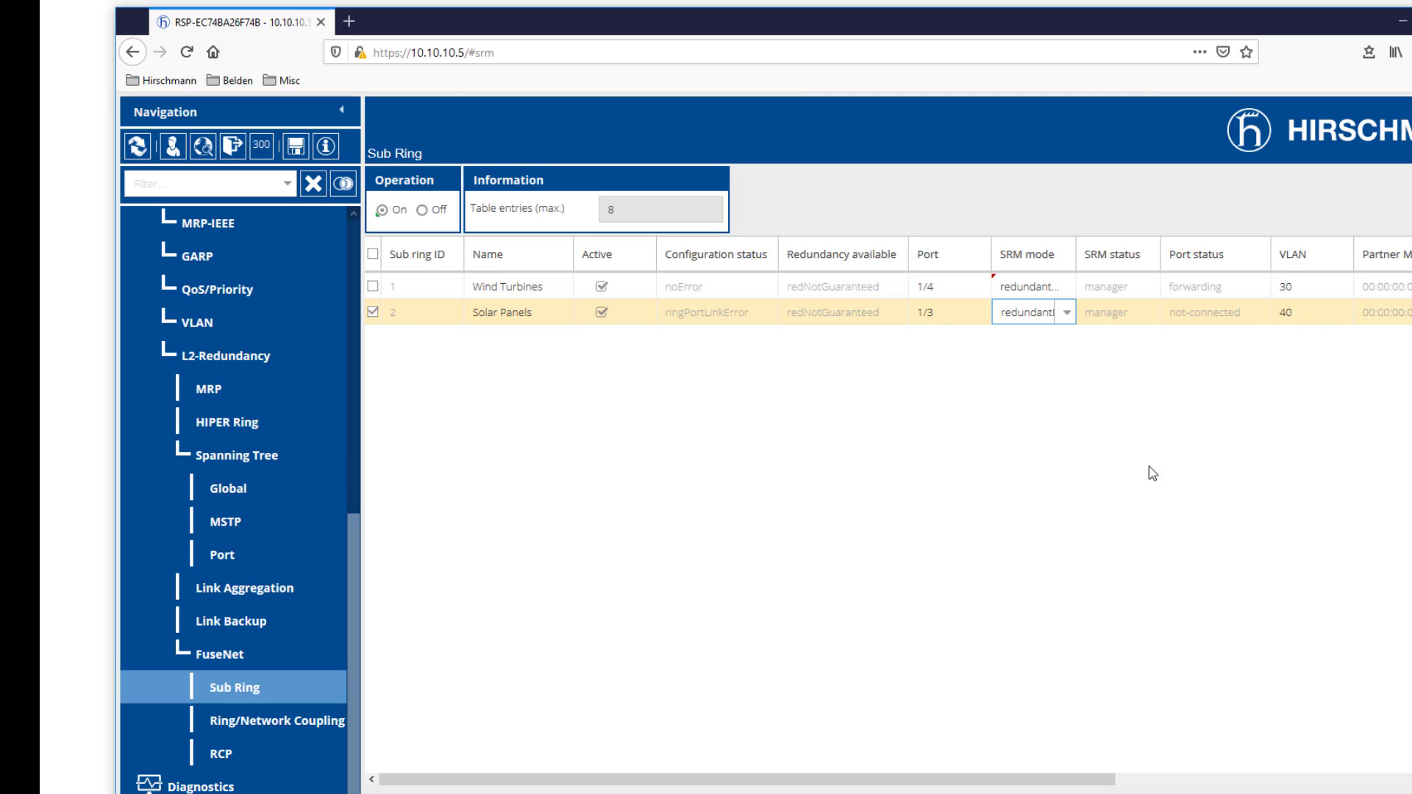
click(847, 791)
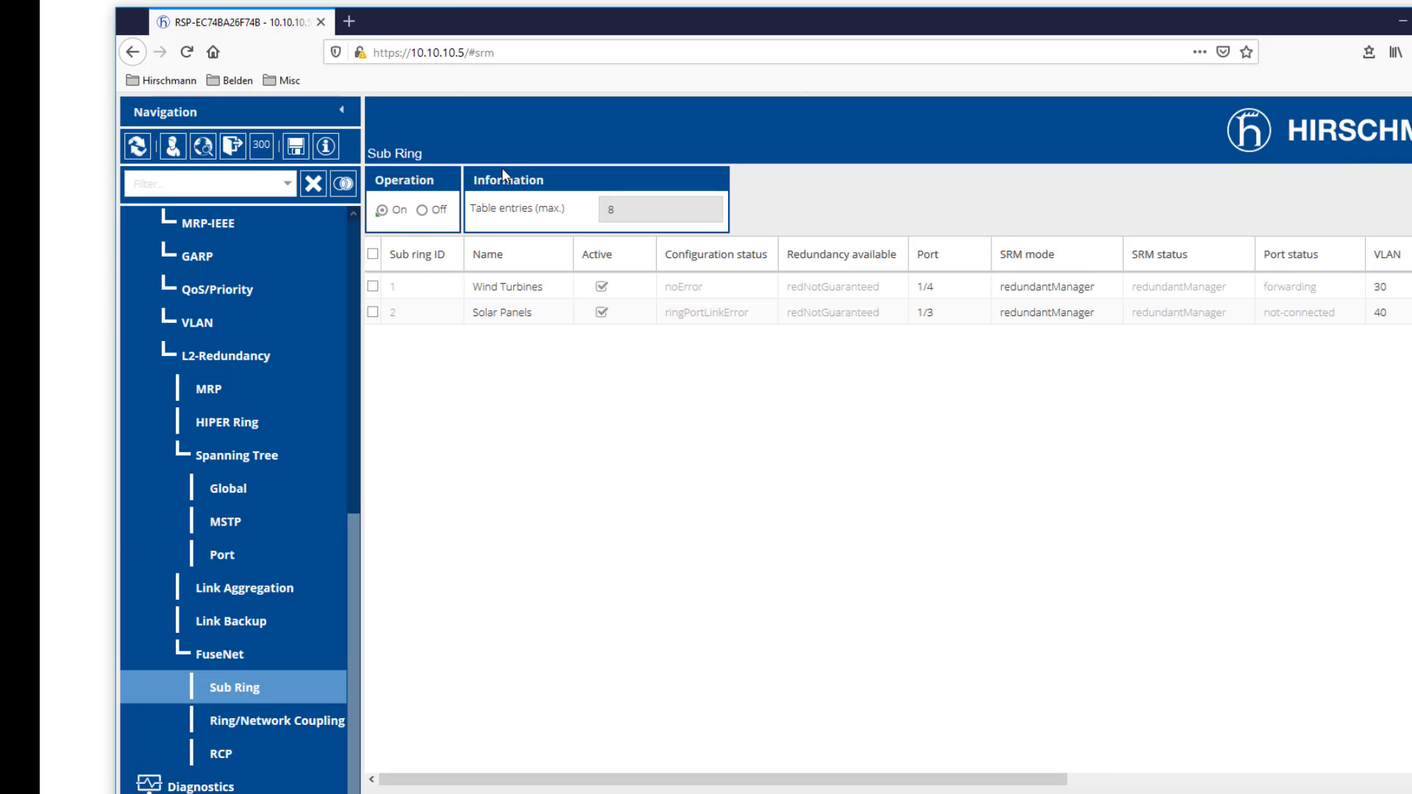
click(244, 563)
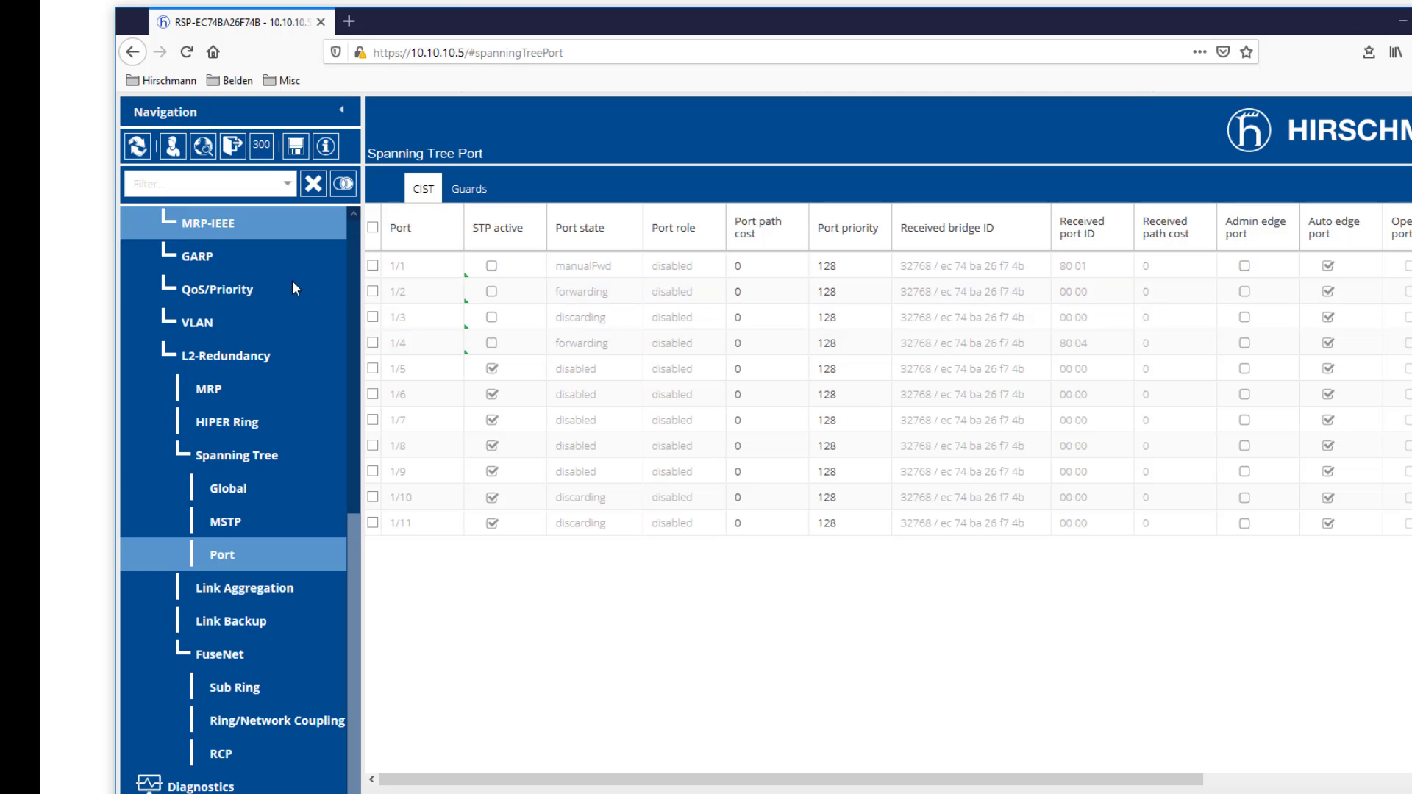
- Save the running configuration to non-volatile memory via Basic Settings > Load/Save and confirm
drag(352, 515, 387, 206)
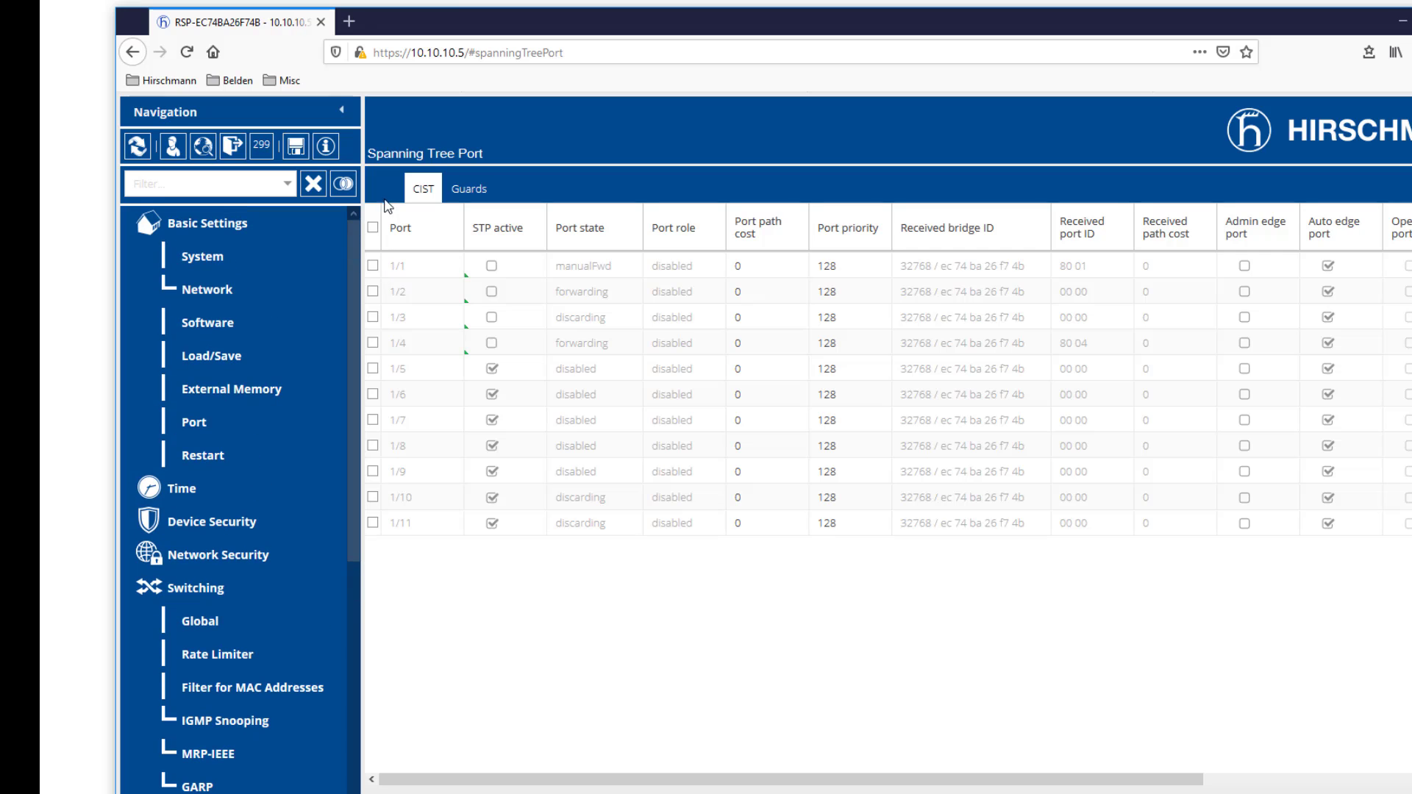
click(233, 354)
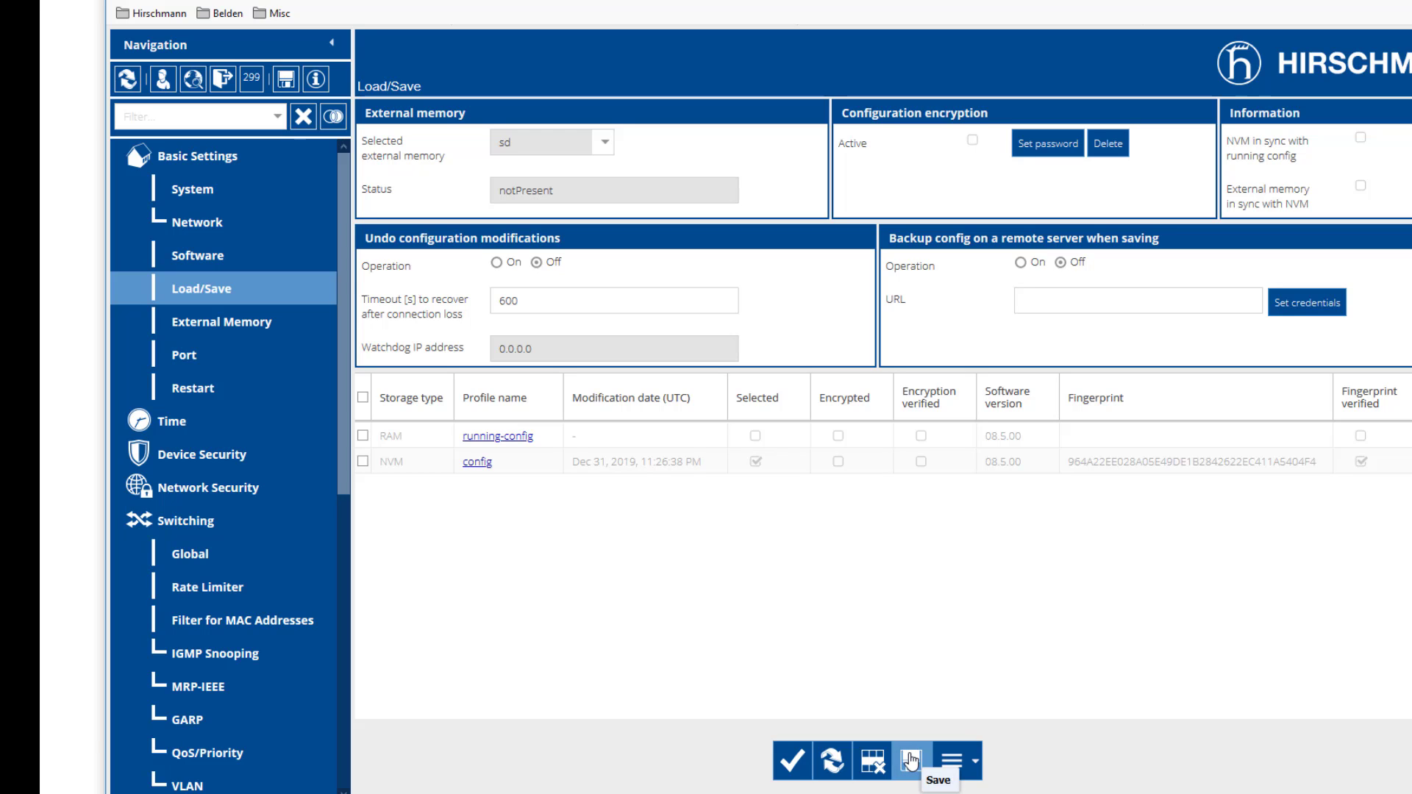
click(910, 760)
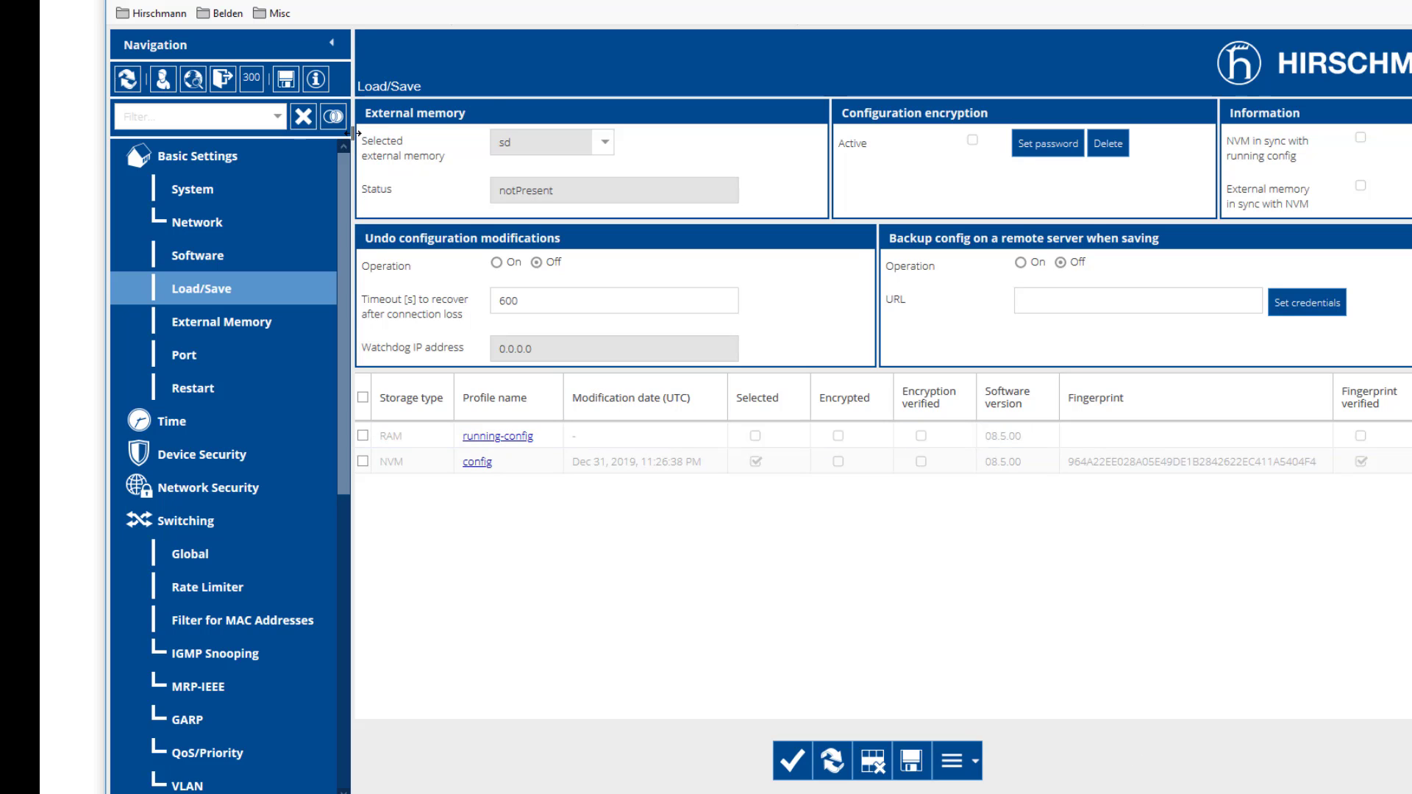
mouse_move(287, 83)
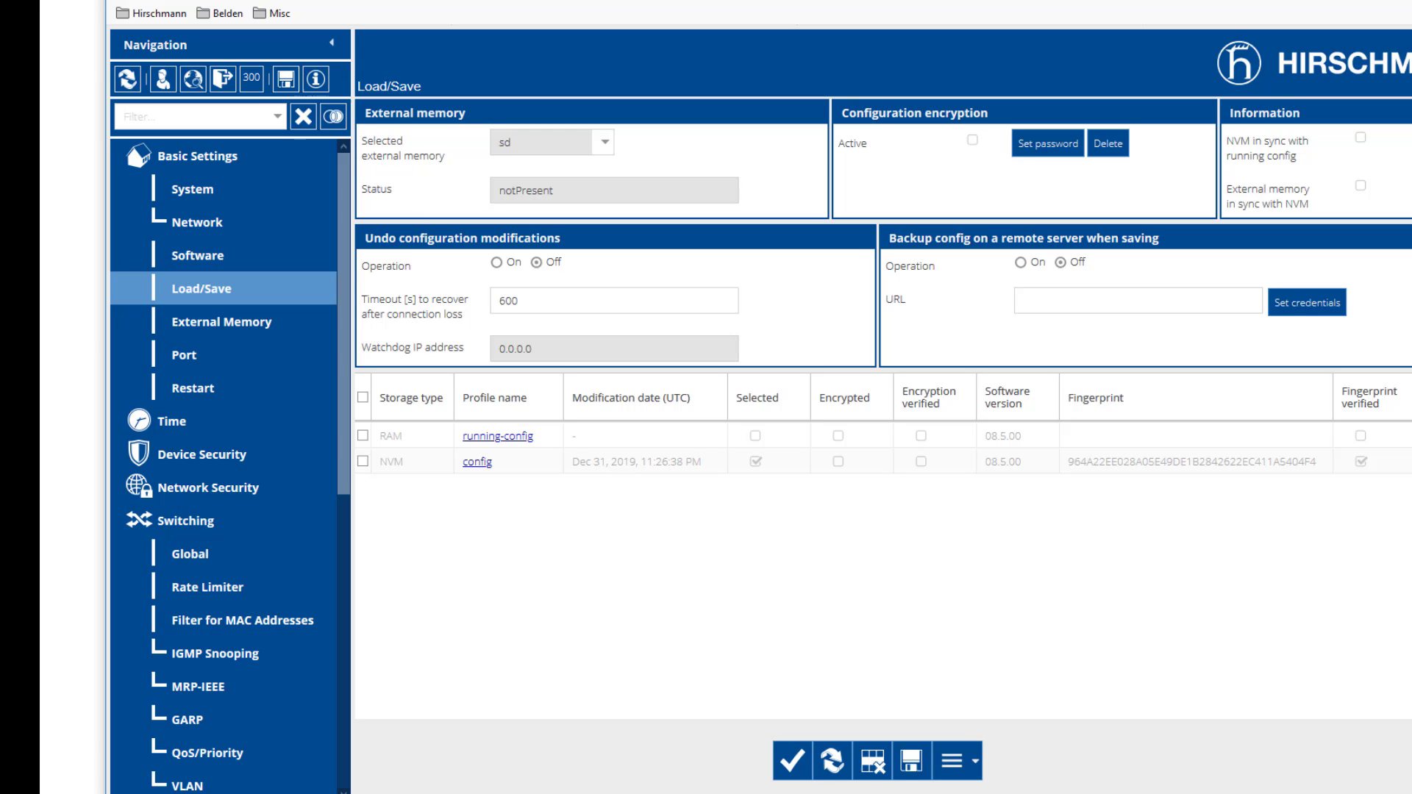
click(914, 765)
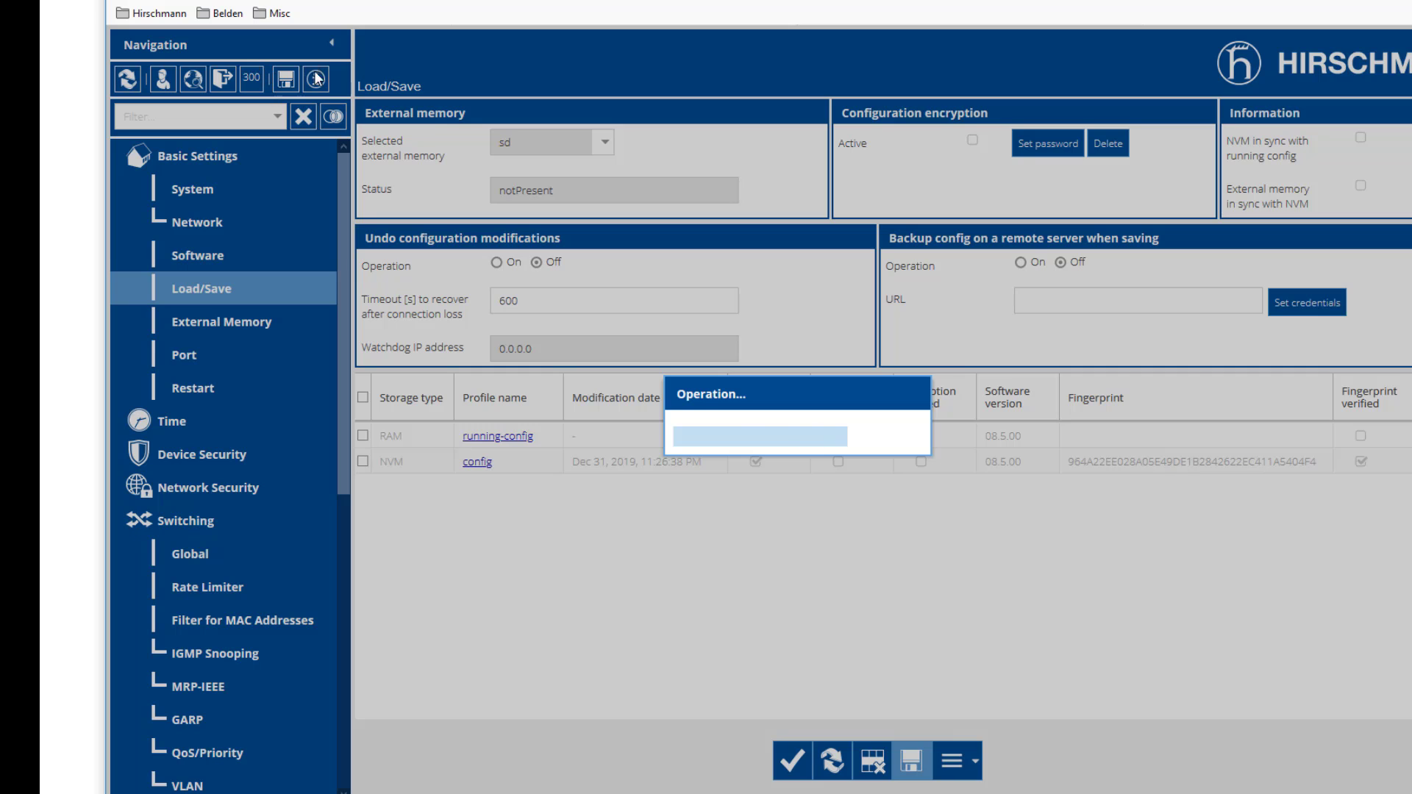
click(798, 452)
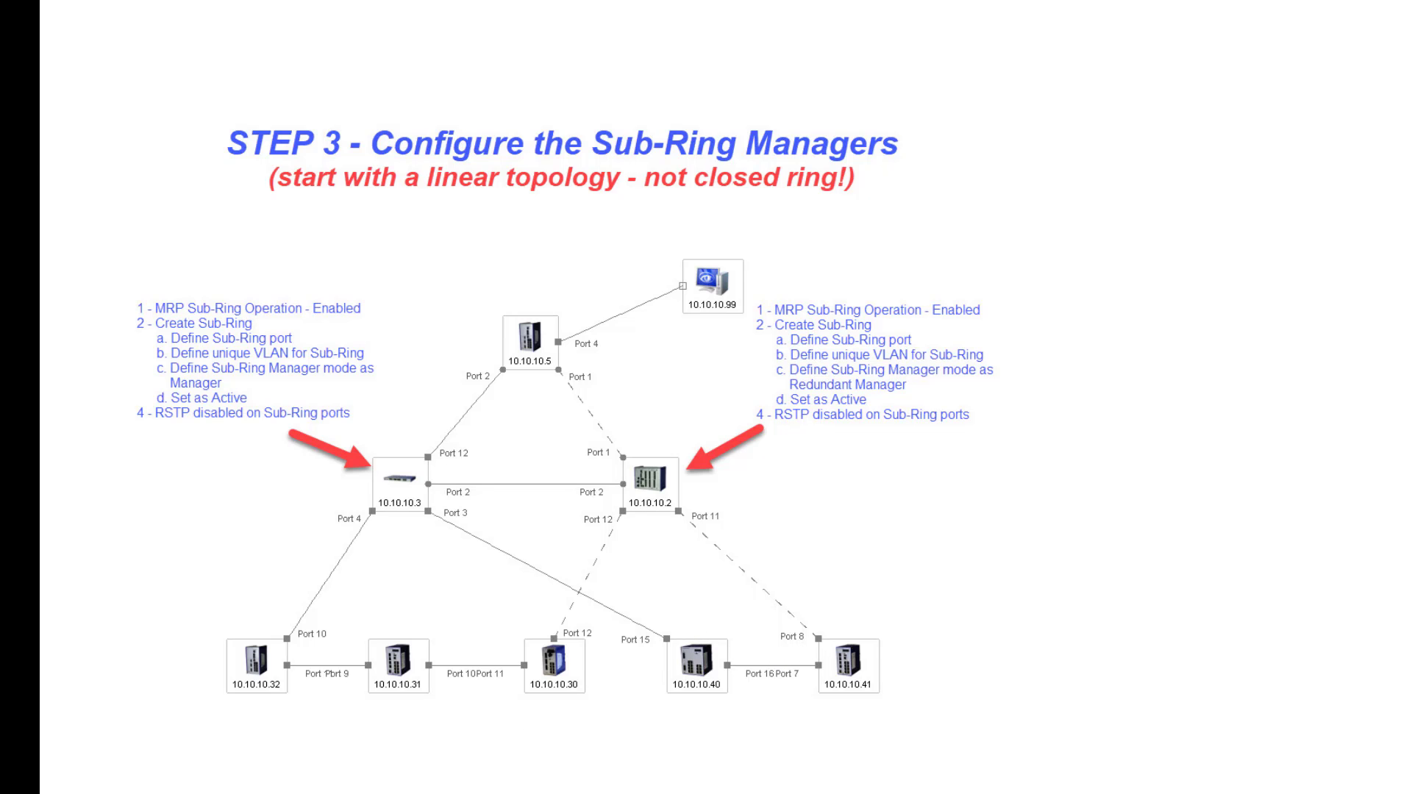
- View the L2-Redundancy MRP ring status, then the Wind Turbines and Solar Panels sub-ring table
key(alt+Tab)
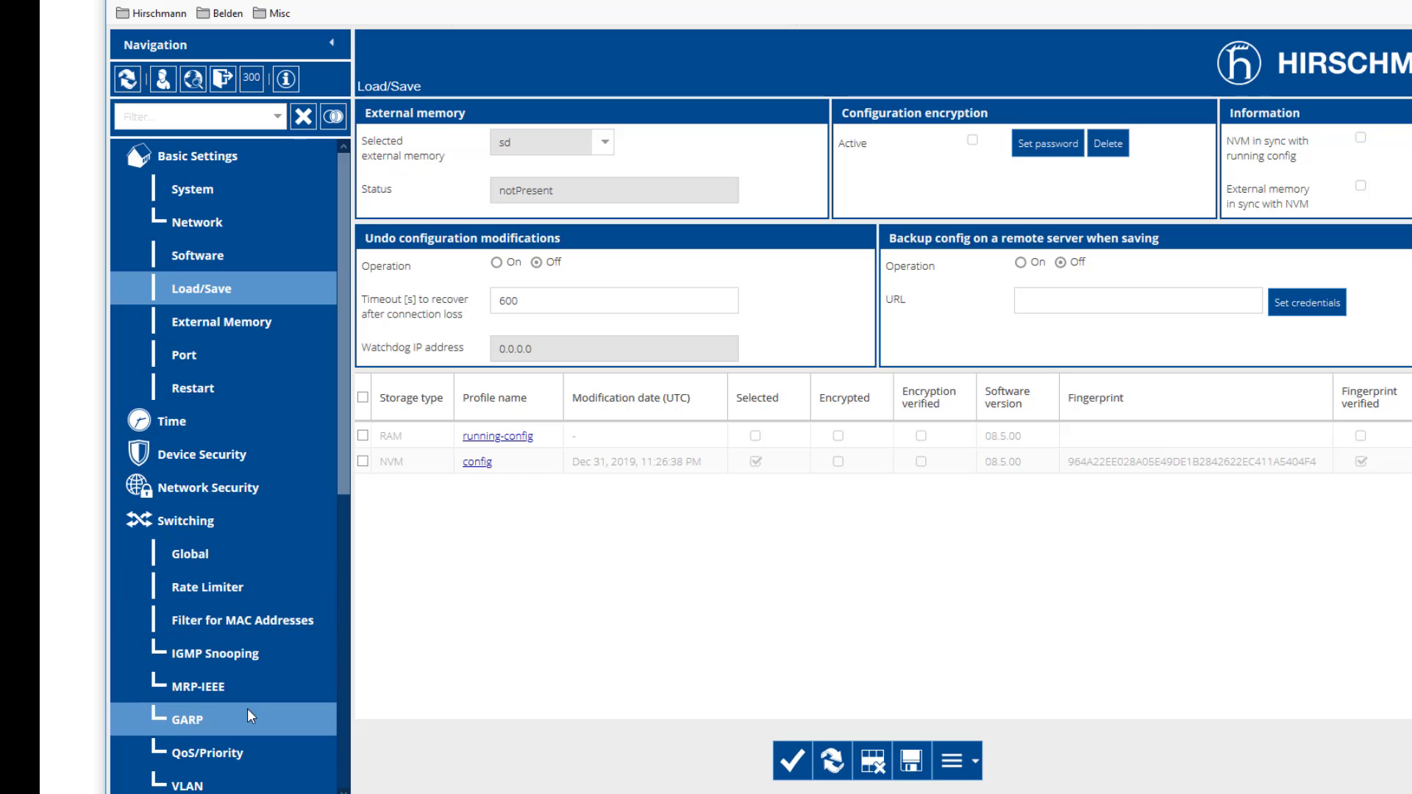
scroll(247, 706, down, 3)
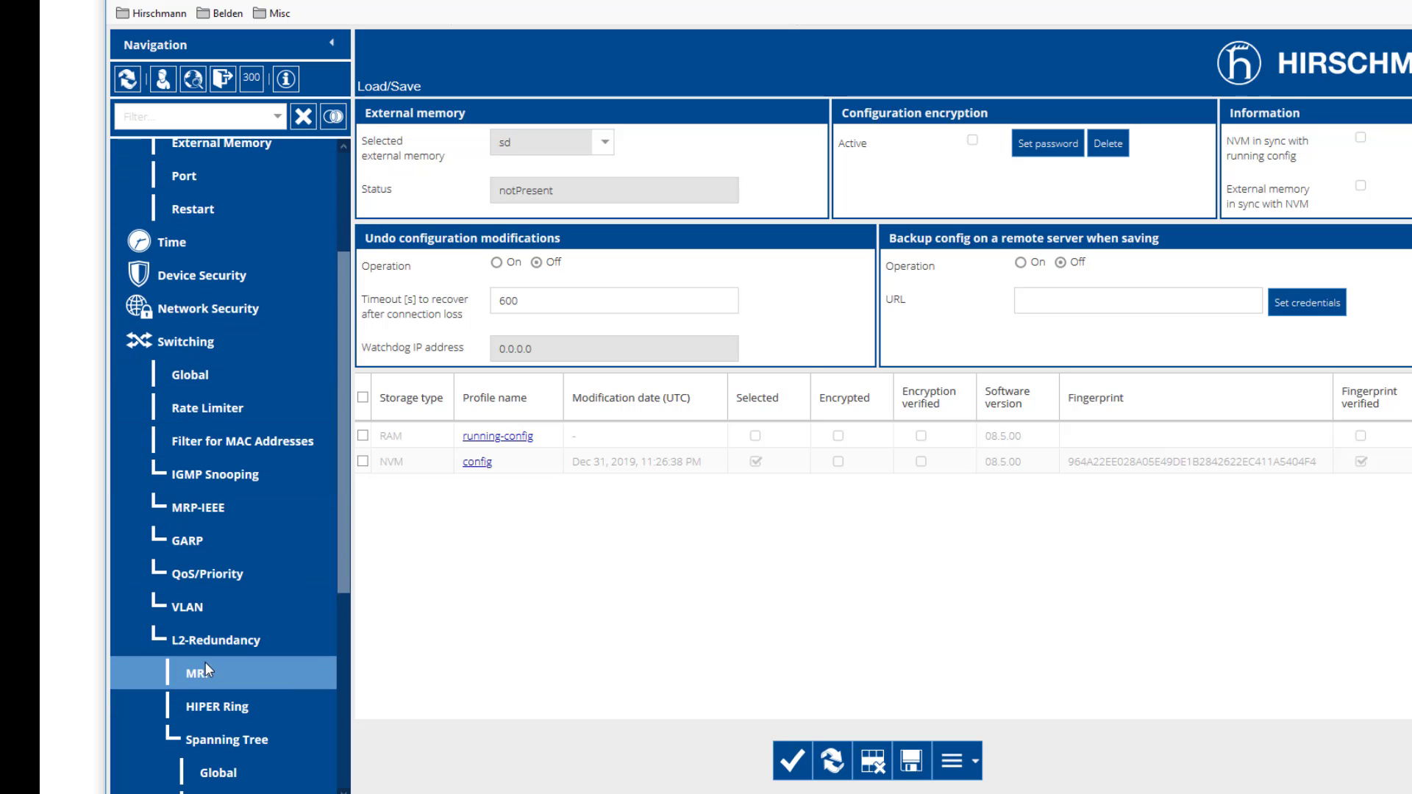
click(207, 672)
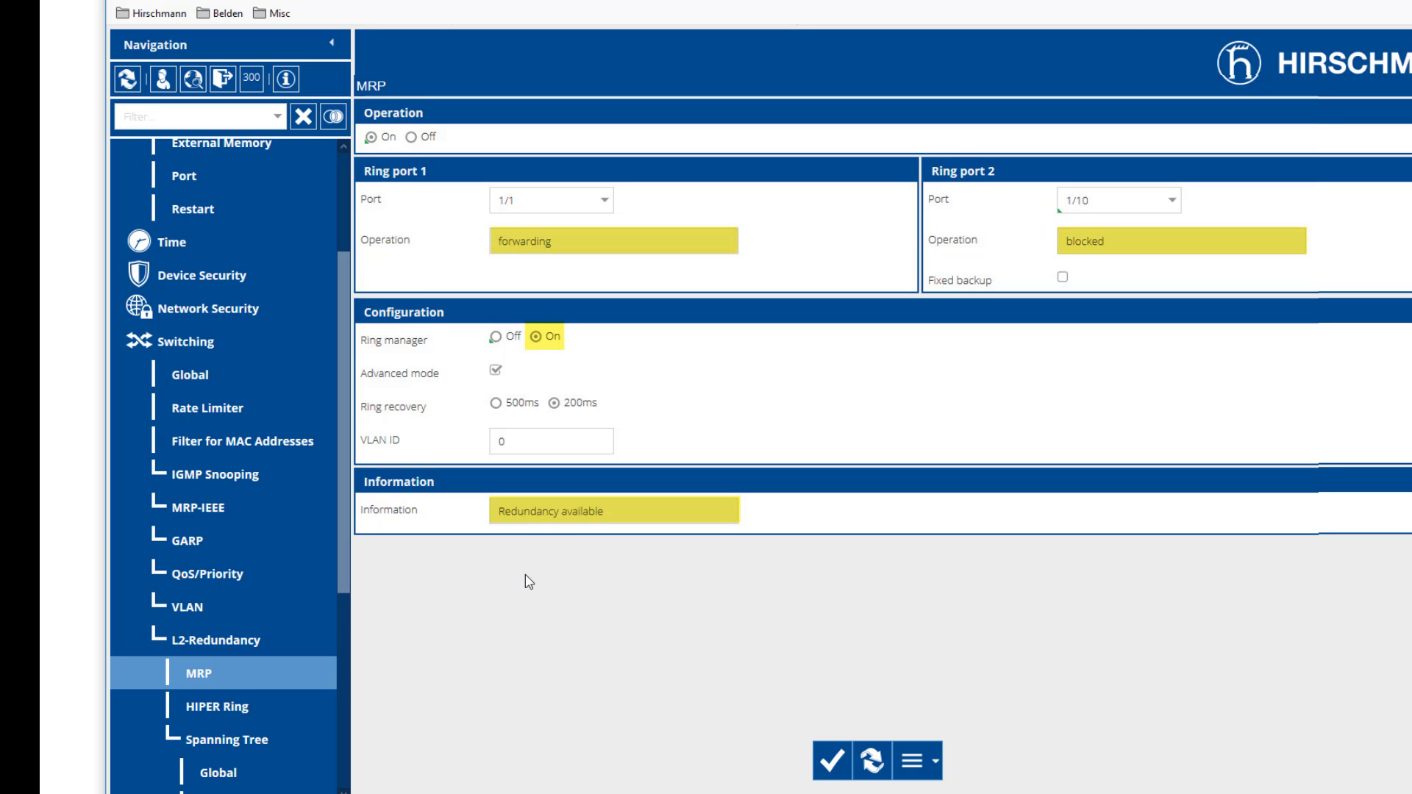
scroll(285, 556, down, 6)
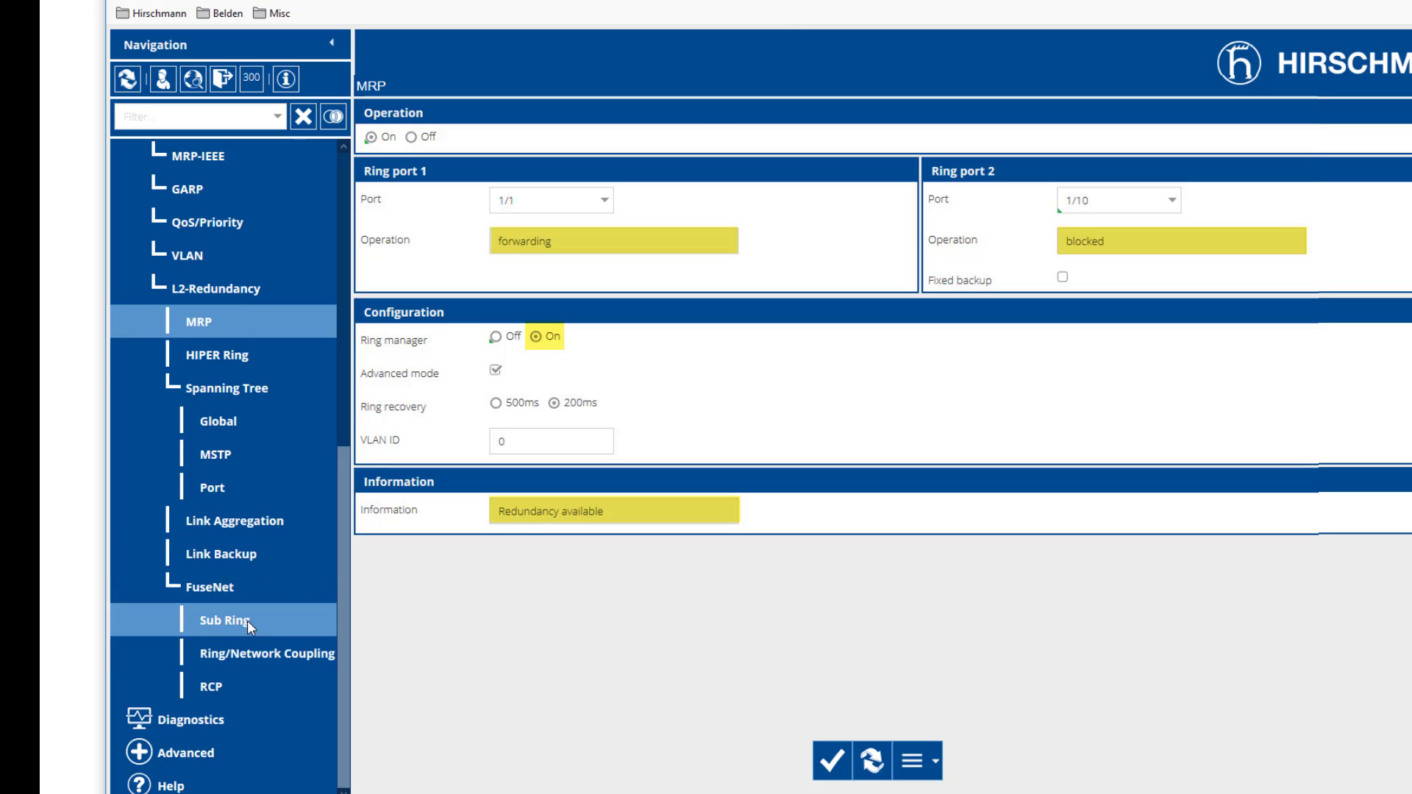
click(248, 620)
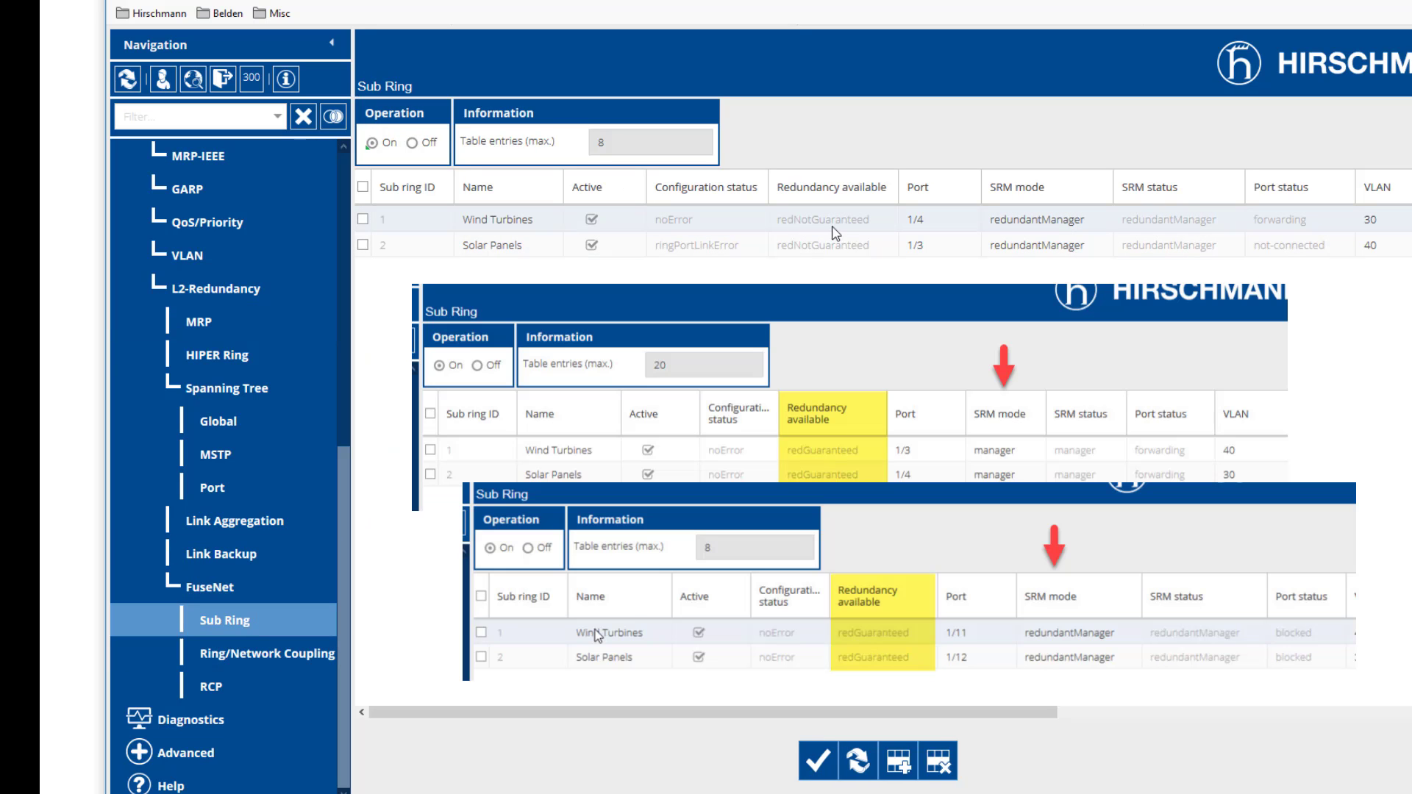